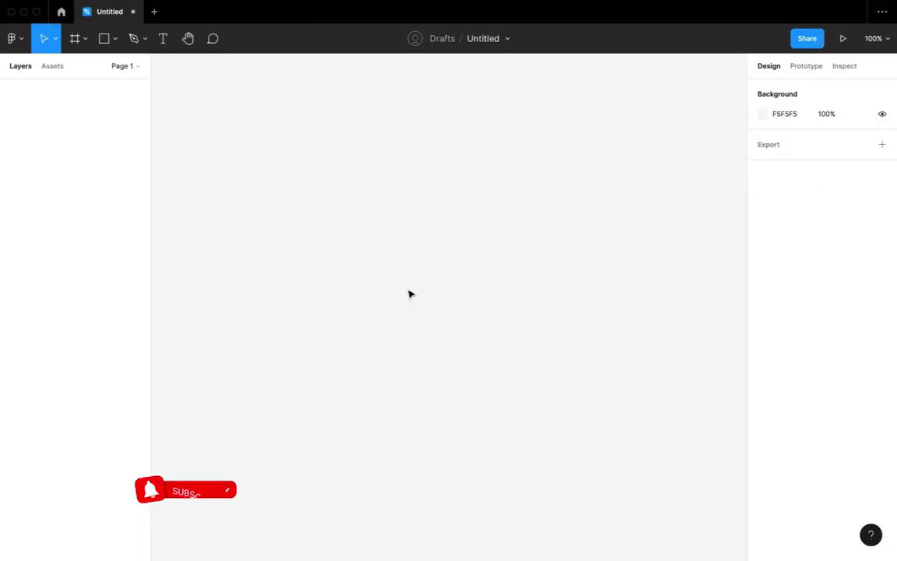
- Paste the copied Header Section frame onto the canvas and rename the file as "Auto Typing Text"
key("ctrl+v")
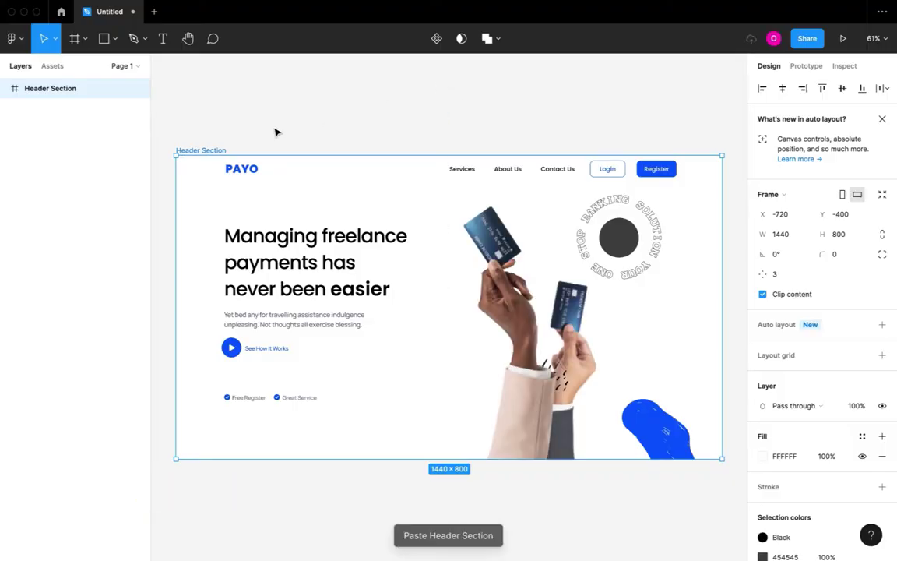
left_click(419, 103)
double_click(483, 38)
type("Auto Typing Text")
key("Return")
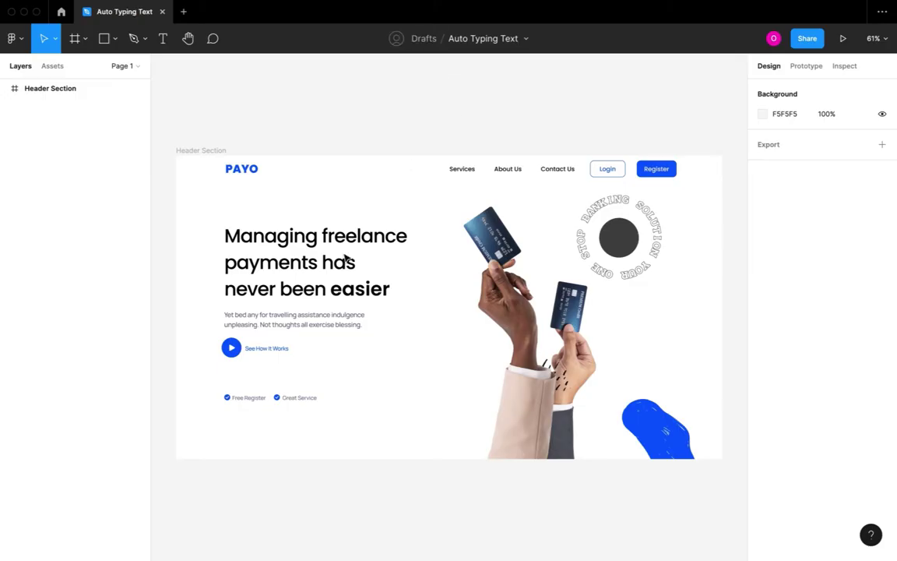
- Copy the word "easier" from the headline text in the Header Section frame
scroll(350, 307, "down", 3)
scroll(351, 306, "up", 3)
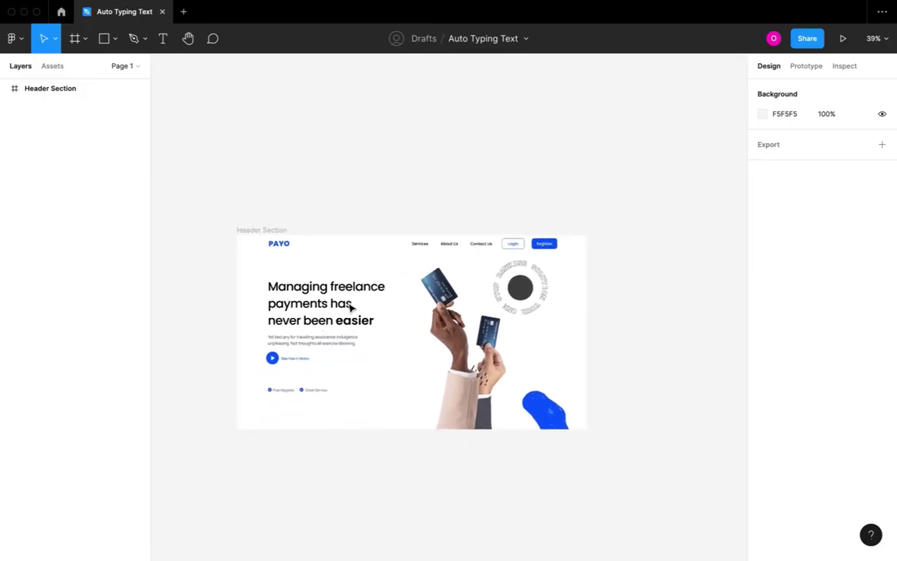
double_click(363, 331)
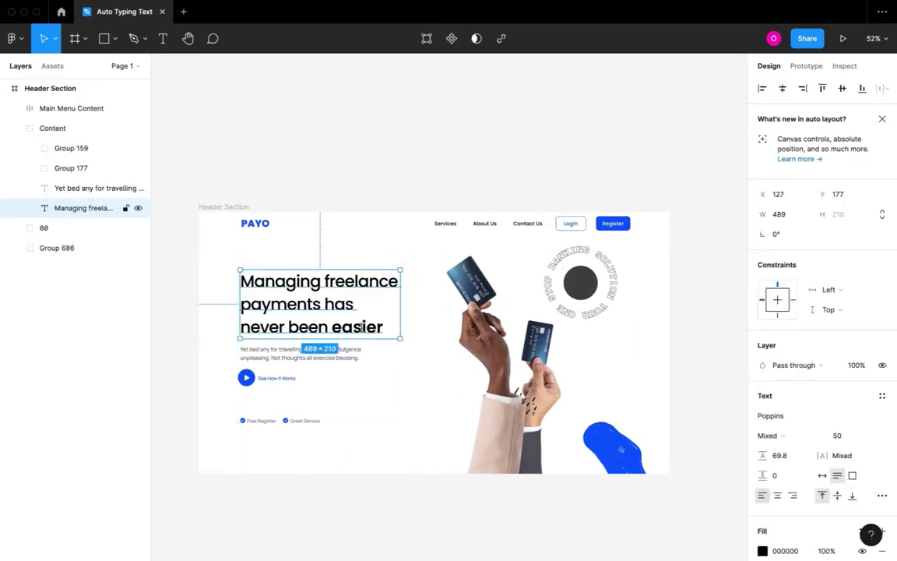
left_click(362, 328)
left_click_drag(336, 328, 388, 333)
key("ctrl+c")
scroll(439, 177, "up", 5)
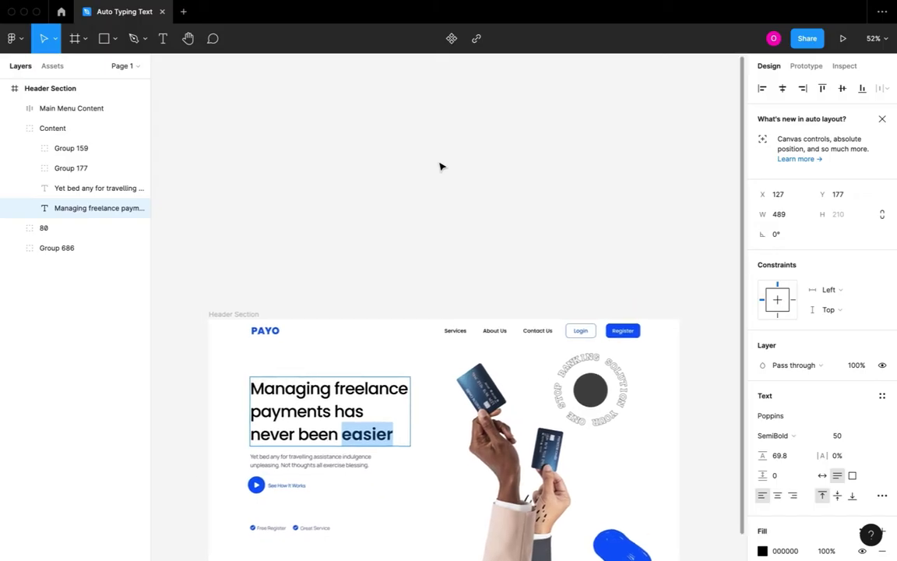
- Create a separate text layer on the empty canvas above the header frame containing the copied word "easier"
key("Escape")
key("t")
left_click(378, 252)
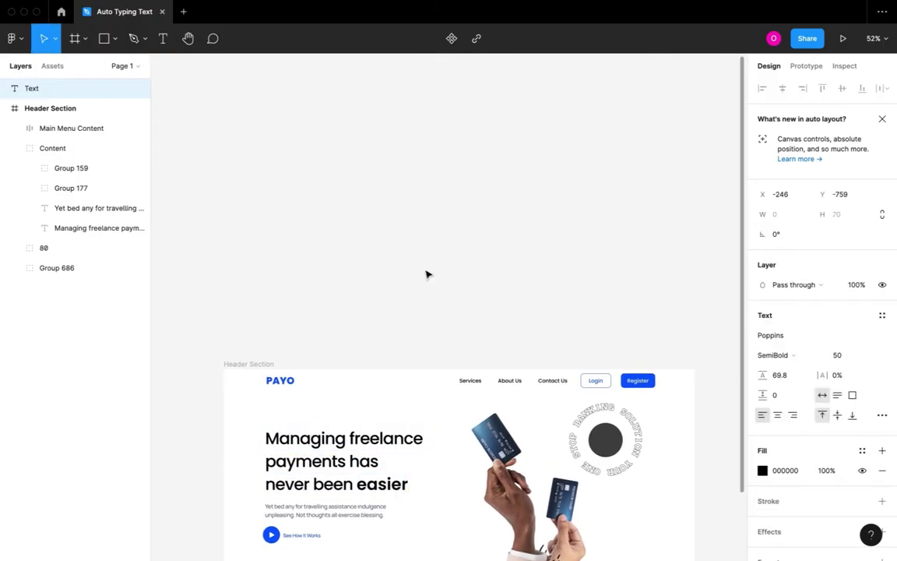
key("ctrl+v")
scroll(446, 298, "up", 2)
scroll(446, 296, "up", 5)
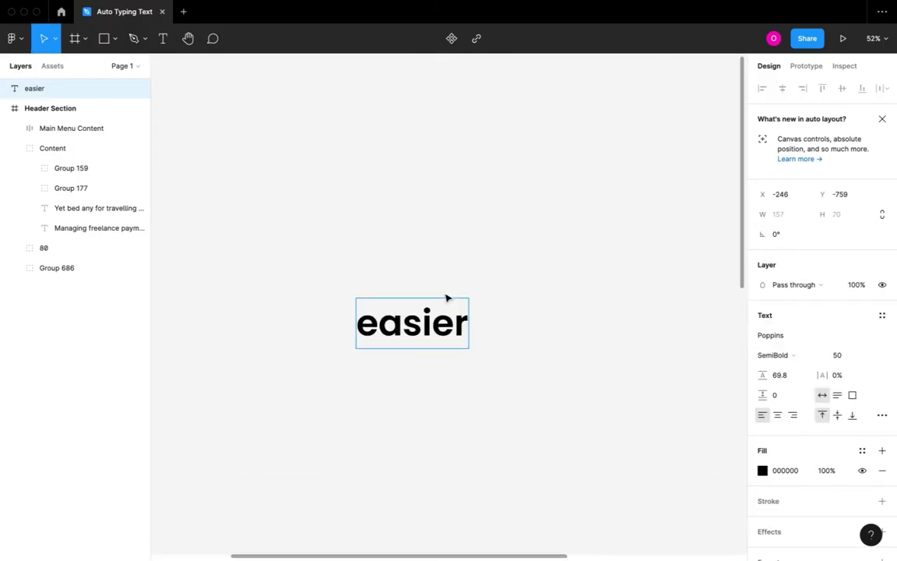
key("Escape")
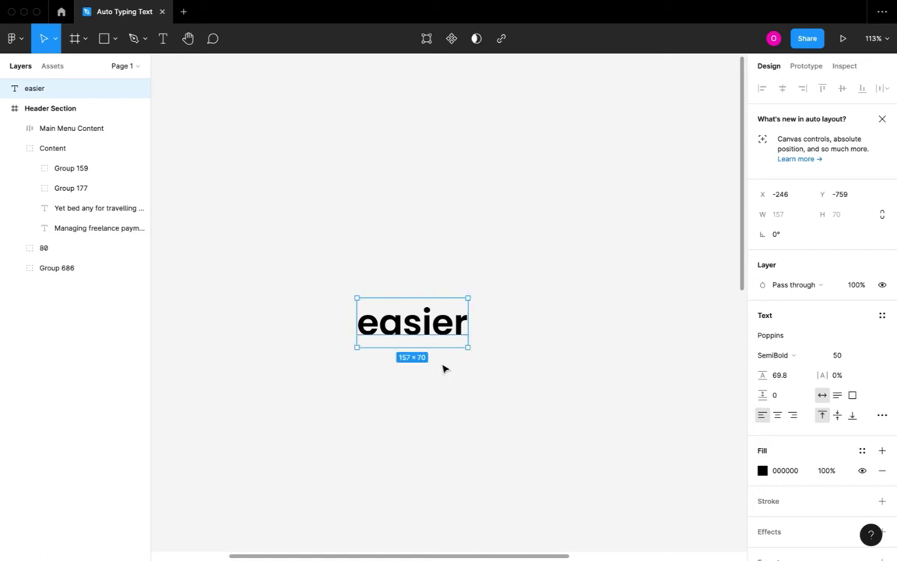
- Draw a rectangle about 176 × 76 over the separate word "easier" and place its layer beneath the text
left_click(102, 44)
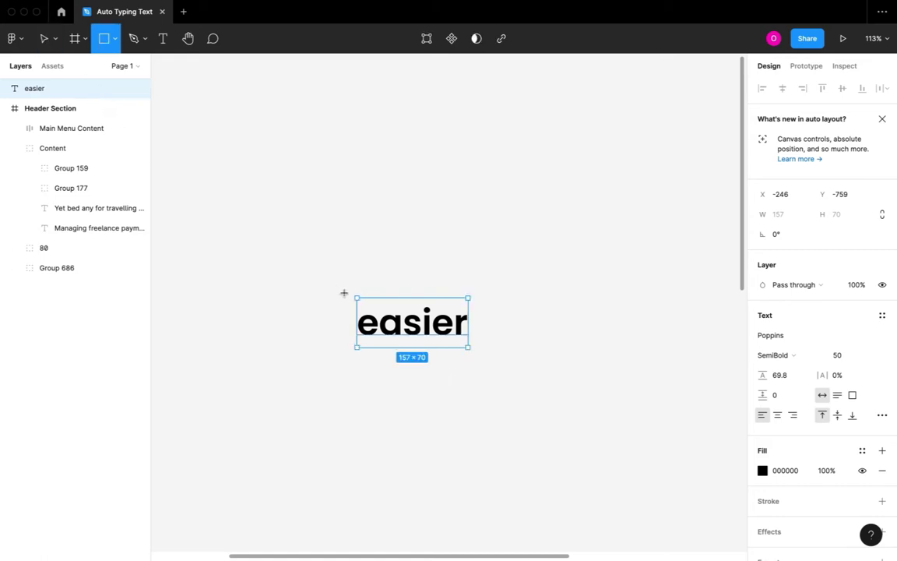
left_click_drag(356, 293, 481, 347)
left_click_drag(48, 93, 49, 120)
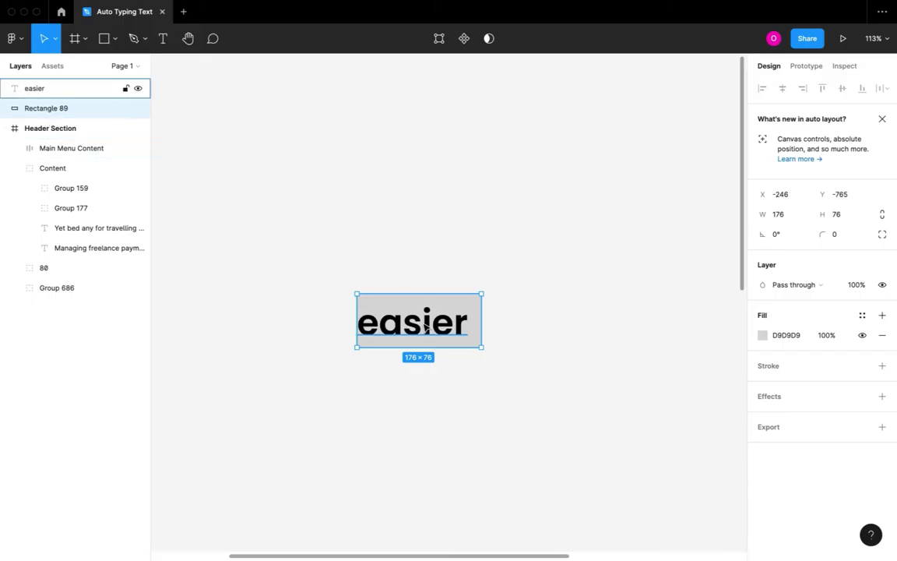
- Resize the rectangle to 31 × 70 so it covers only the letter "e" and matches the text box's height
scroll(426, 327, "up", 5)
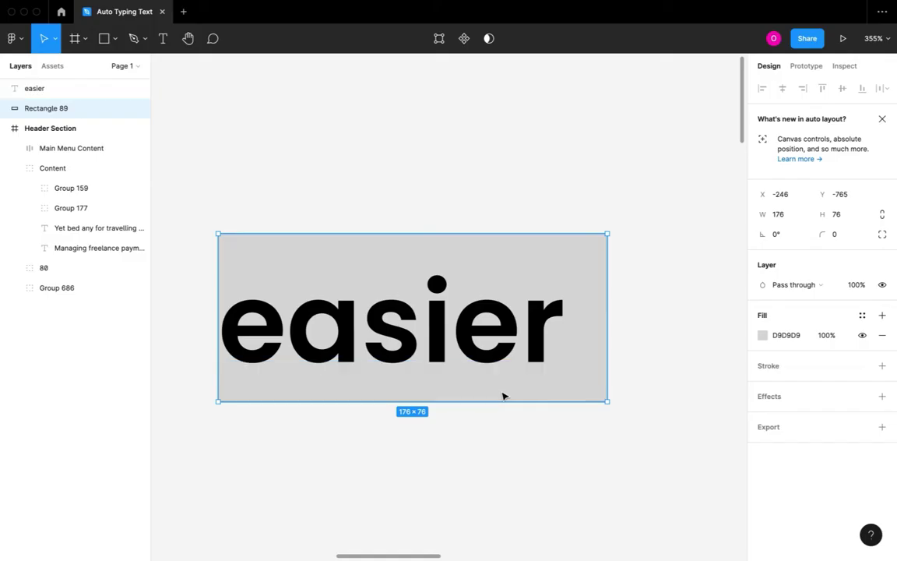
key("shift+Left")
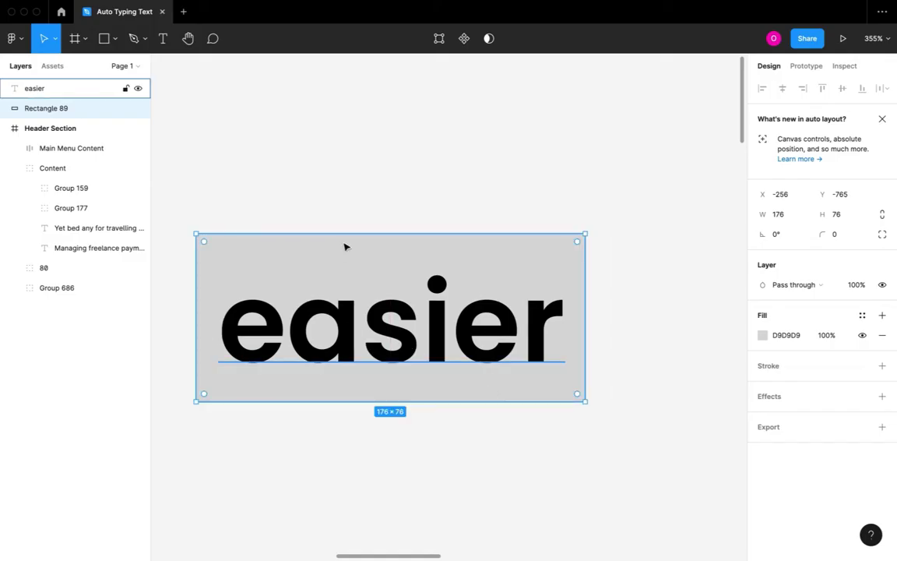
mouse_move(337, 252)
left_mouse_down()
mouse_move(343, 292)
mouse_move(338, 240)
left_mouse_up()
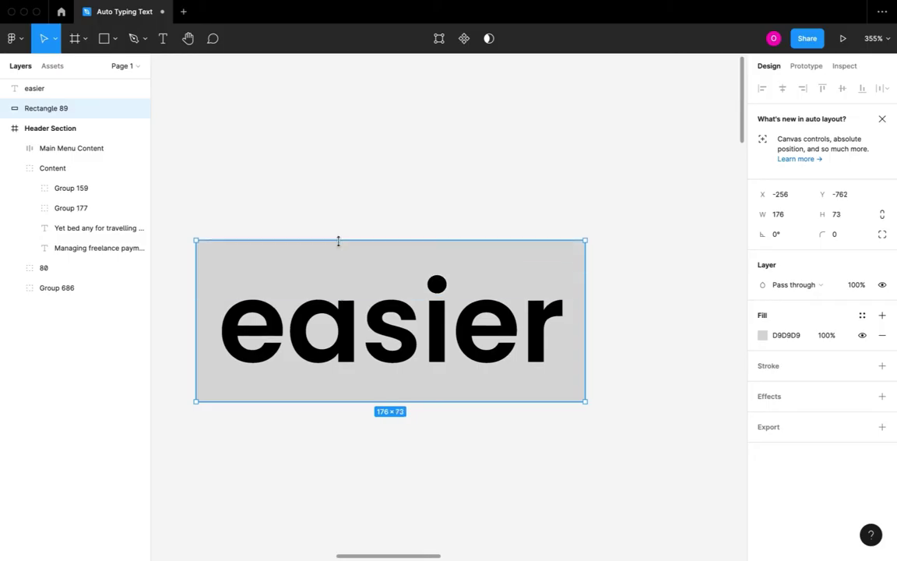
left_click(549, 316)
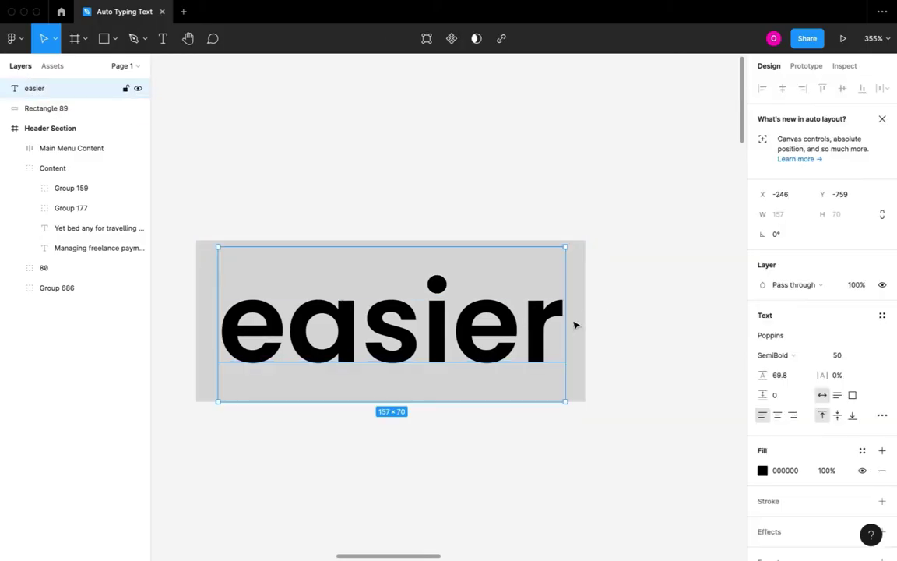
left_click_drag(579, 323, 286, 350)
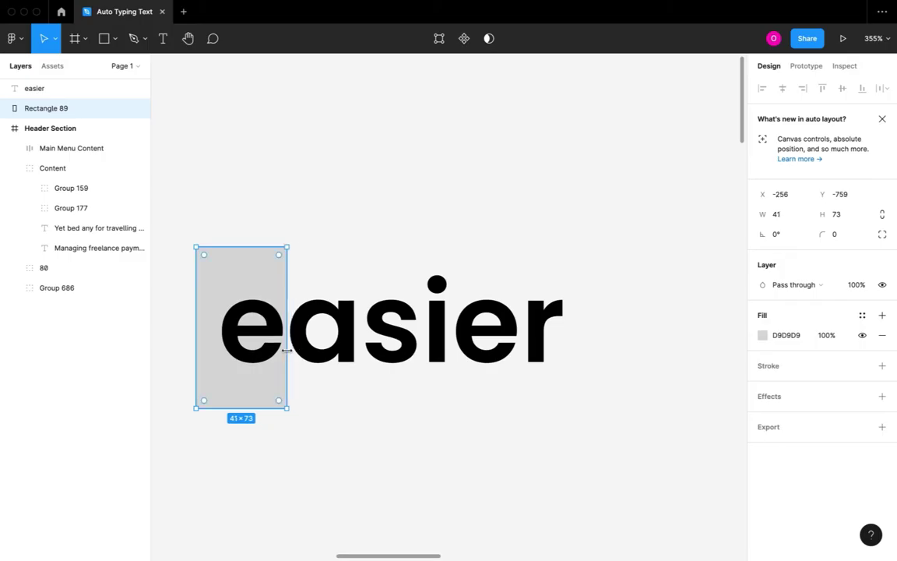
left_click_drag(197, 336, 217, 338)
mouse_move(263, 408)
left_mouse_down()
mouse_move(260, 389)
mouse_move(262, 401)
left_mouse_up()
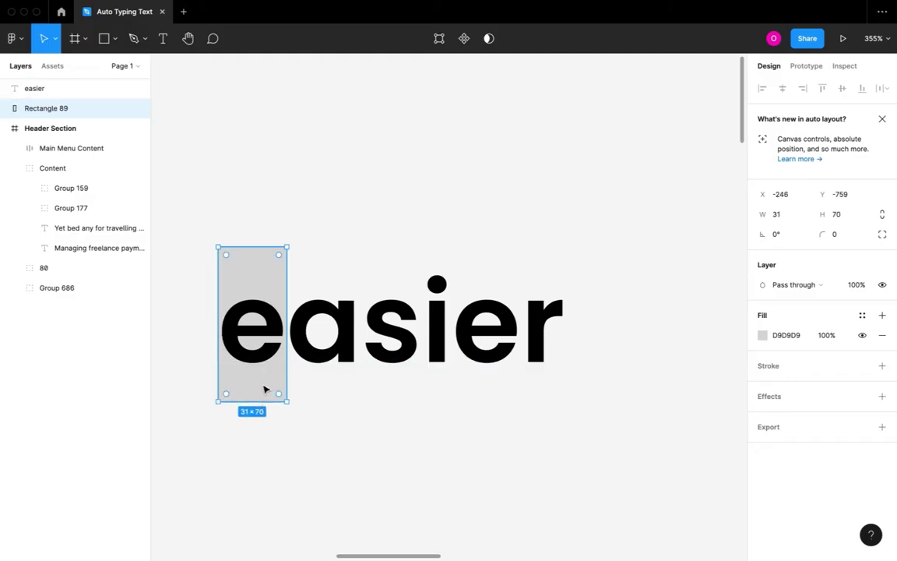
mouse_move(245, 246)
left_mouse_down()
mouse_move(246, 256)
mouse_move(246, 232)
mouse_move(246, 258)
mouse_move(247, 248)
left_mouse_up()
- Select the separate "easier" text together with the rectangle and use the rectangle as a mask
left_click(340, 256)
scroll(340, 255, "down", 2)
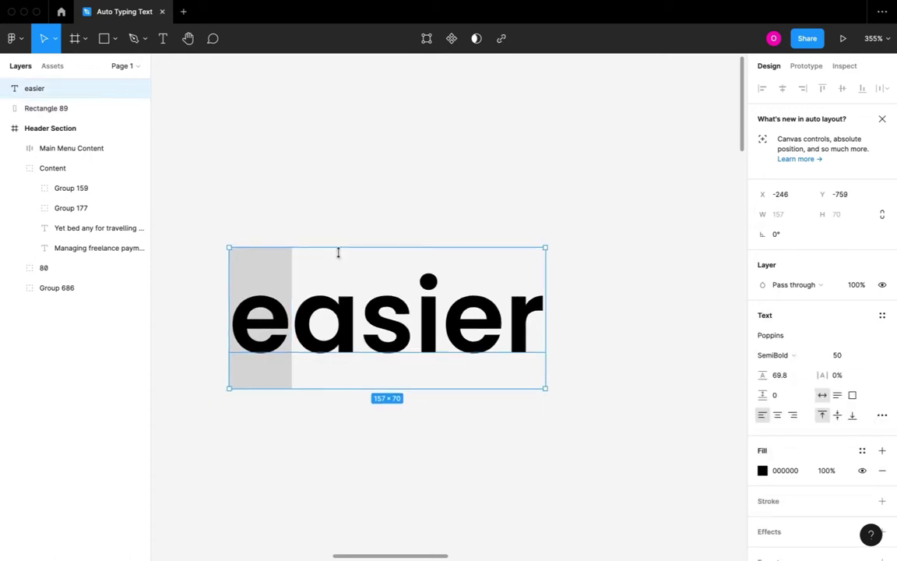
scroll(265, 248, "left", 5)
scroll(265, 248, "up", 2)
left_click(266, 232)
left_click_drag(271, 236, 646, 460)
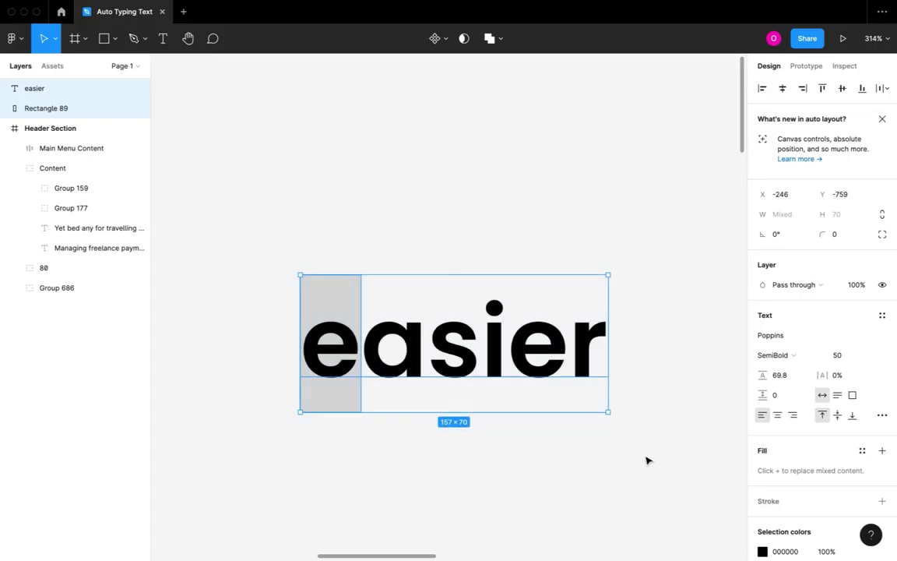
right_click(513, 365)
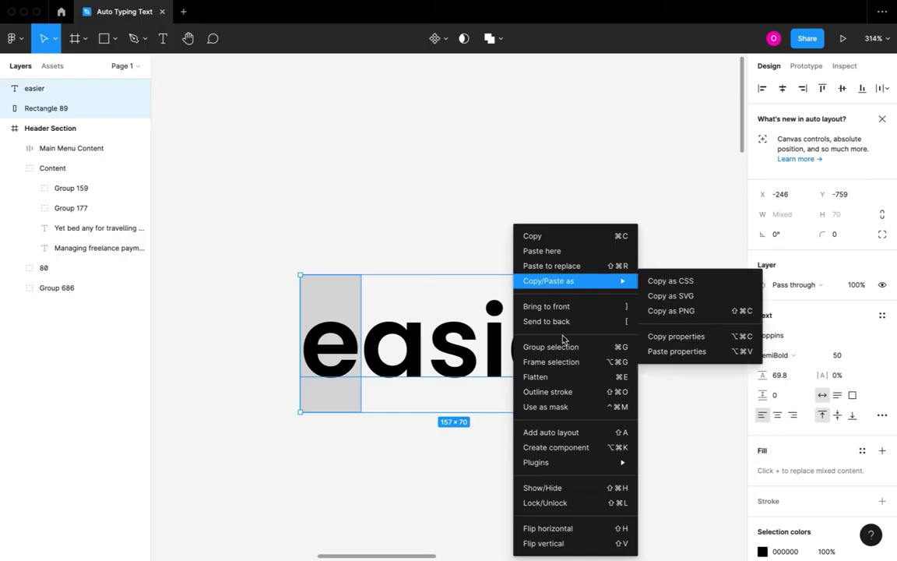
left_click(550, 408)
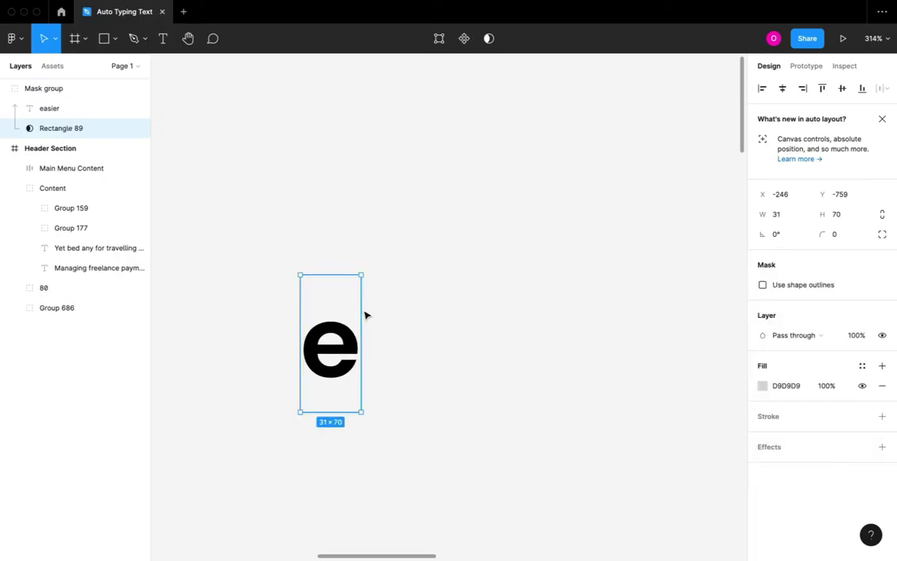
- Draw a straight vertical line with the Pen tool beside the masked letter and set its height to 70
left_click(847, 217)
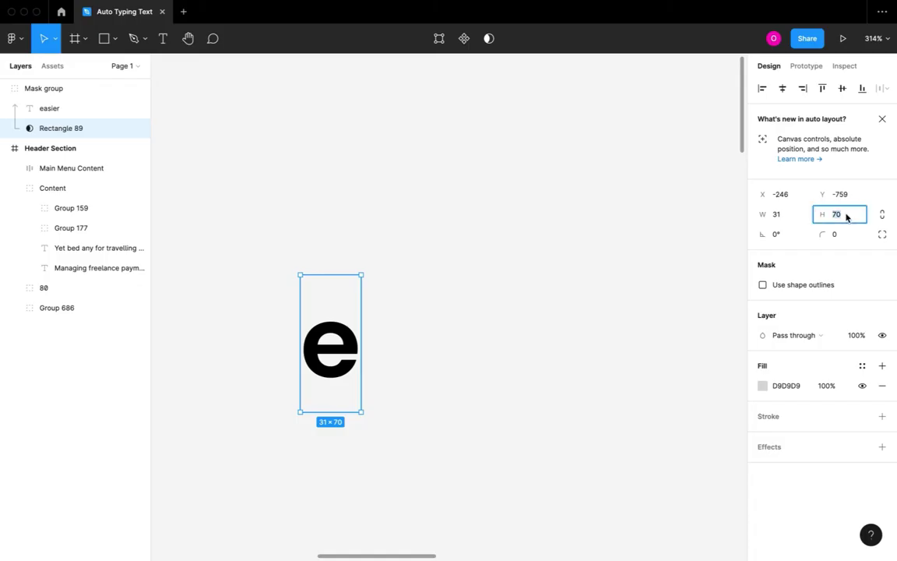
left_click(304, 150)
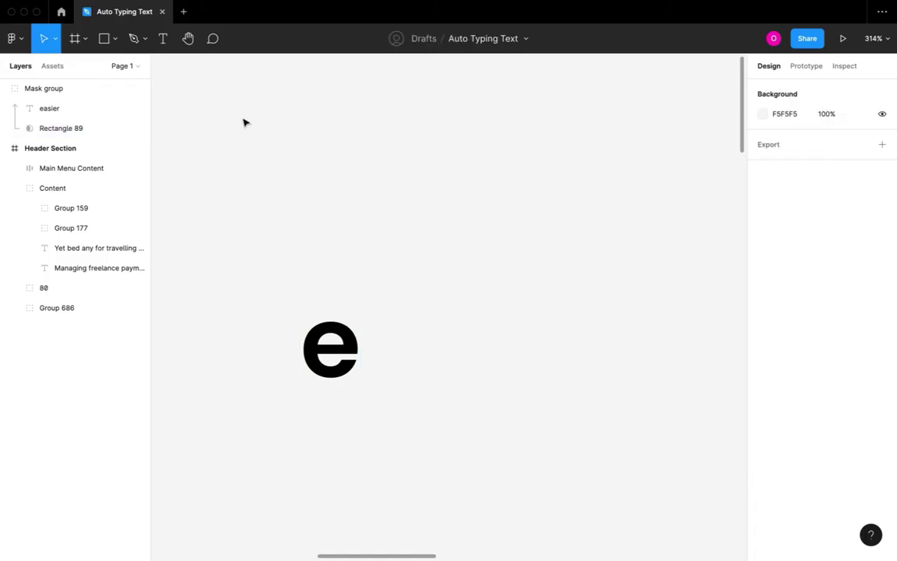
left_click(137, 44)
left_click(439, 309)
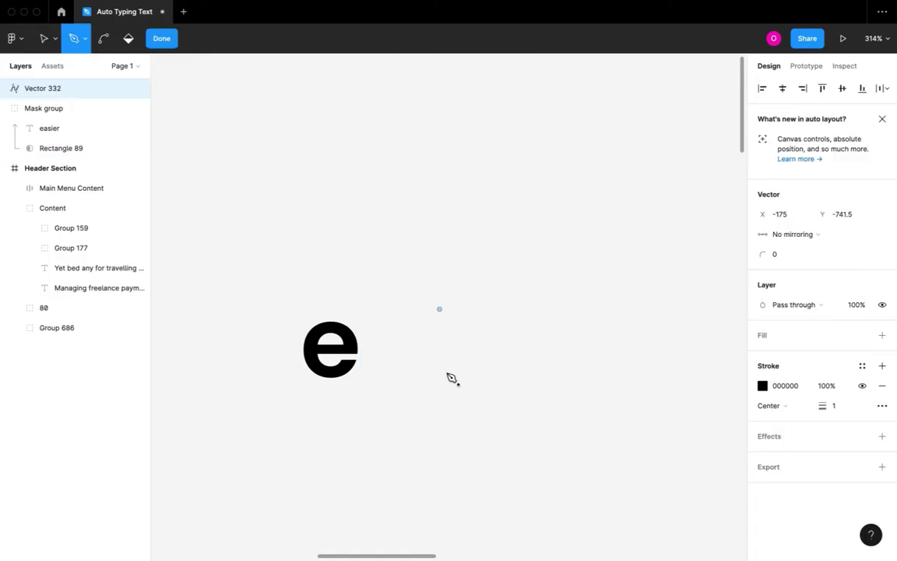
left_click(439, 408)
key("Escape")
left_click(850, 216)
key("Return")
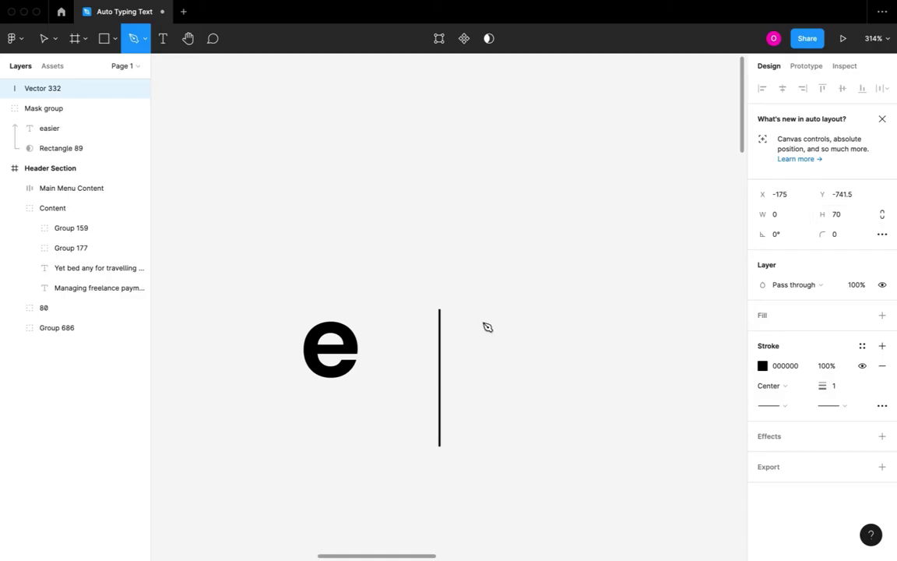
- Align the mask group and the line by vertical centers and right edges, and create a component from them
left_click(43, 42)
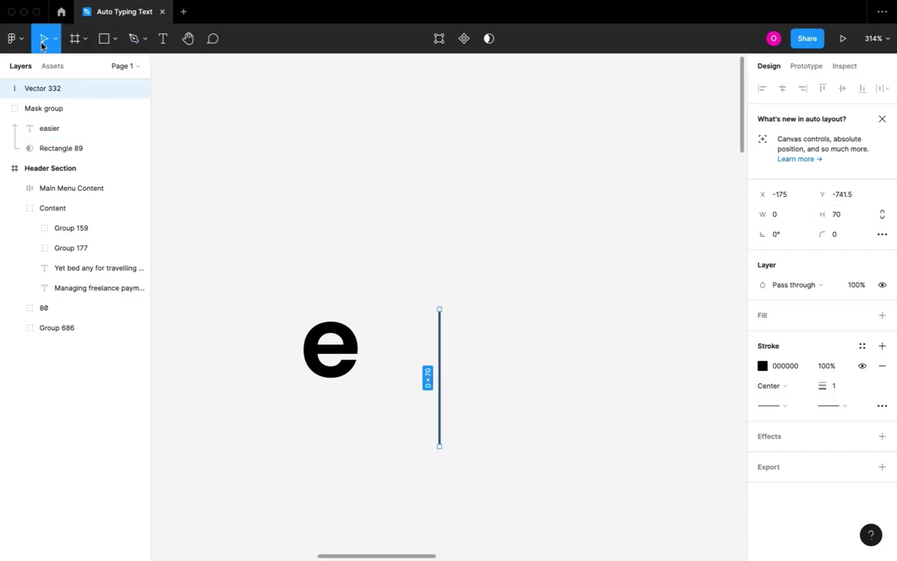
left_click(353, 375)
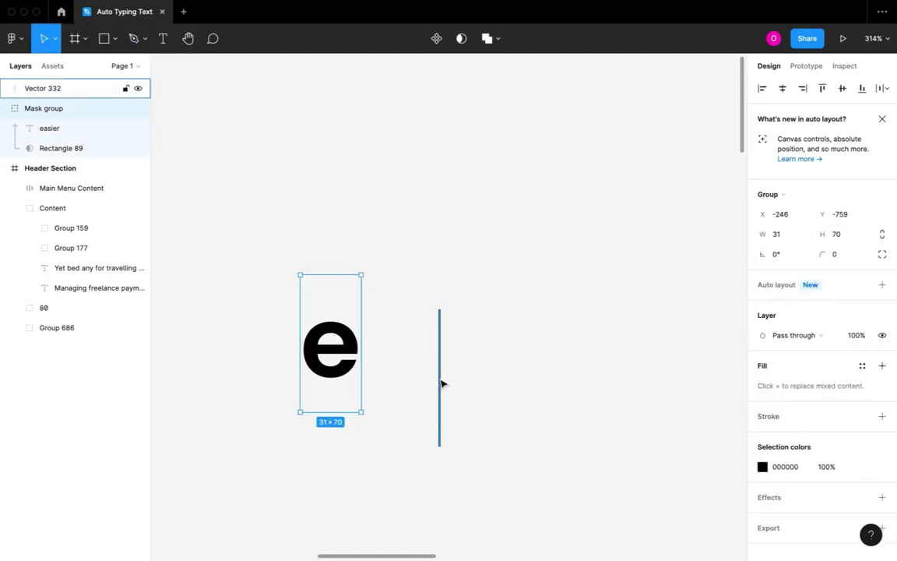
left_click(440, 382, "shift")
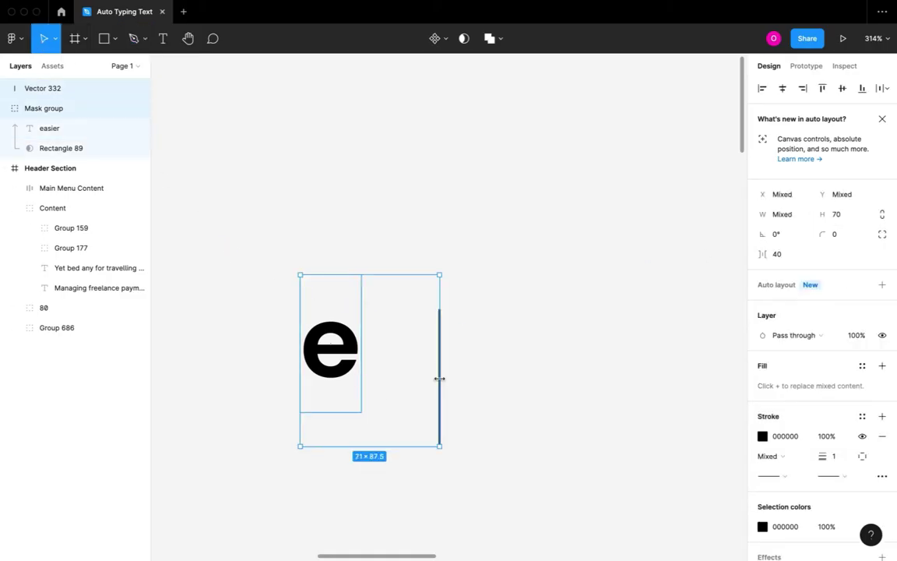
left_click(840, 90)
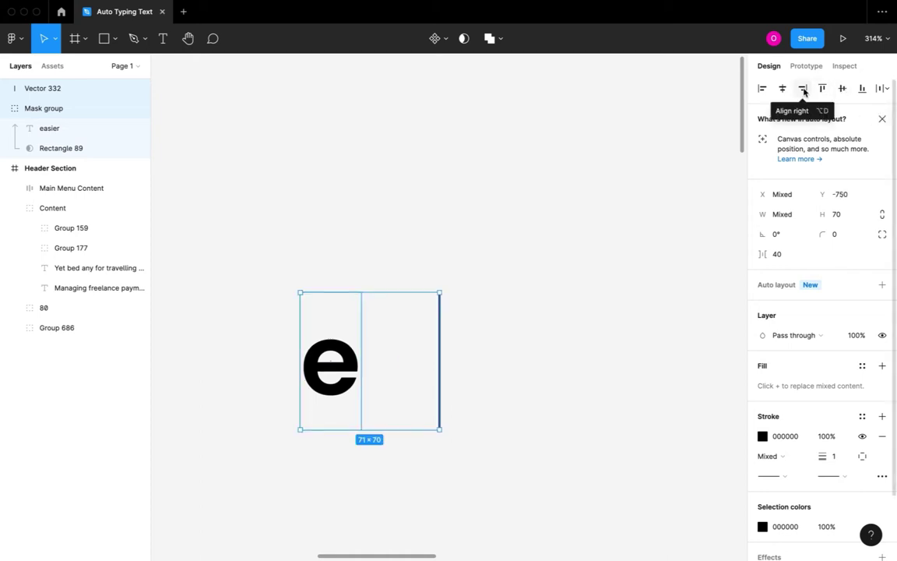
left_click(804, 90)
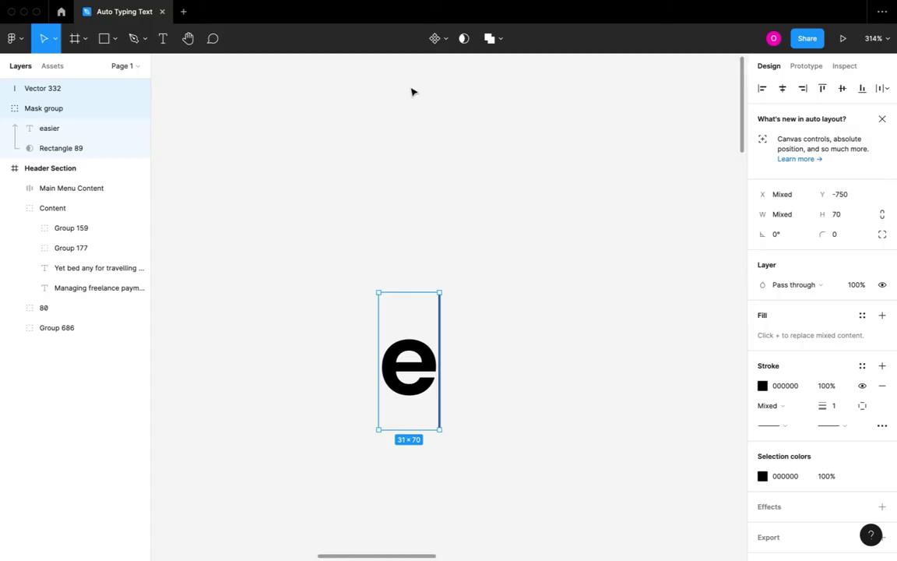
left_click(435, 38)
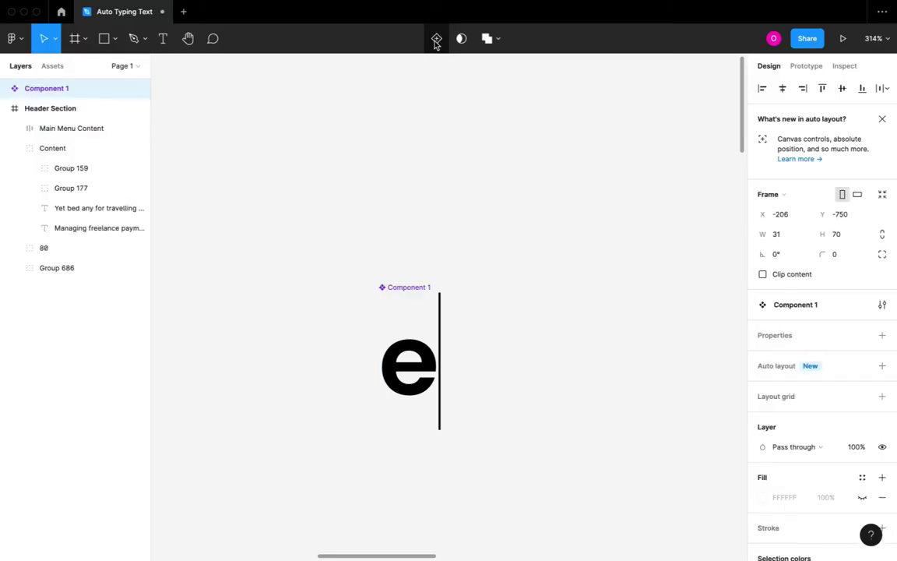
- Widen the component from its right edge to about 163 so the mask reveals the whole word "easier"
scroll(447, 407, "down", 5)
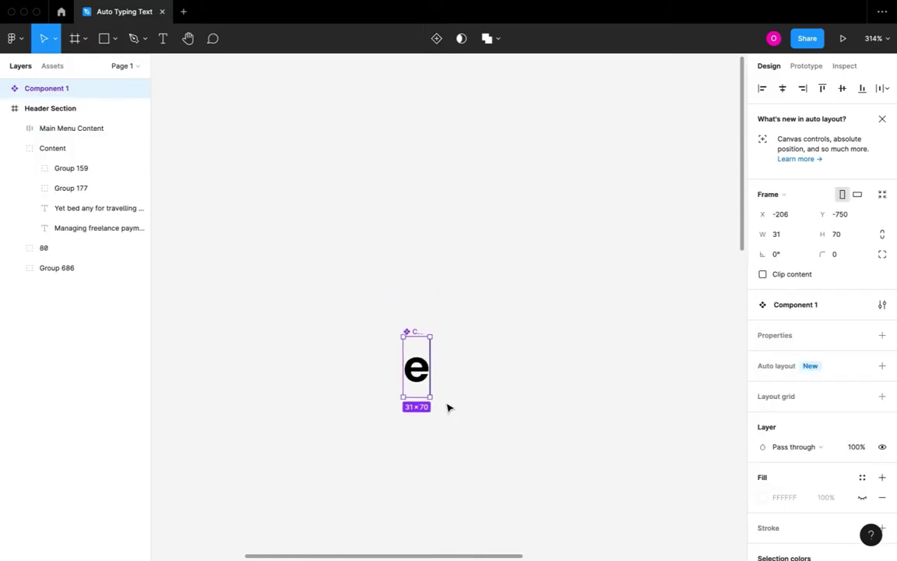
scroll(357, 322, "up", 5)
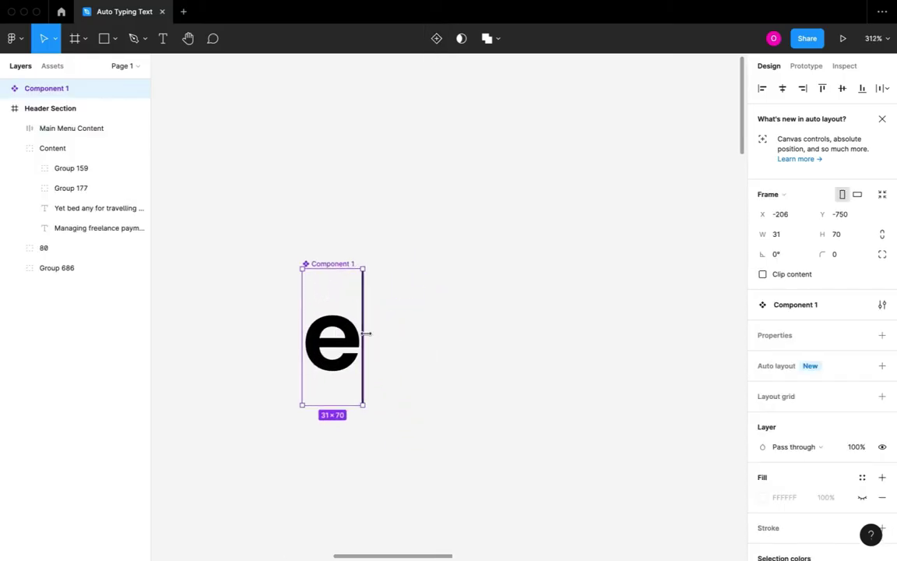
left_click_drag(385, 334, 421, 335)
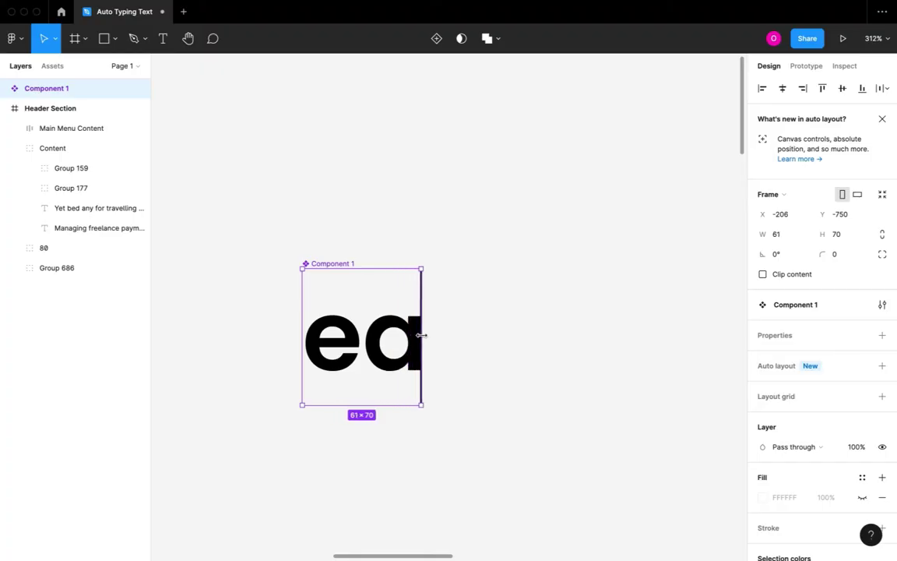
key("super+z")
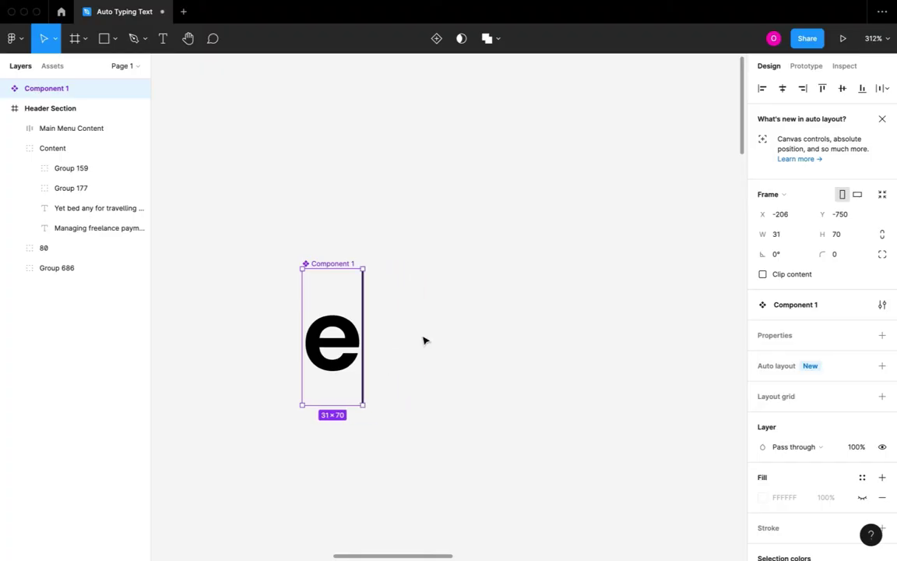
left_click_drag(365, 321, 621, 317)
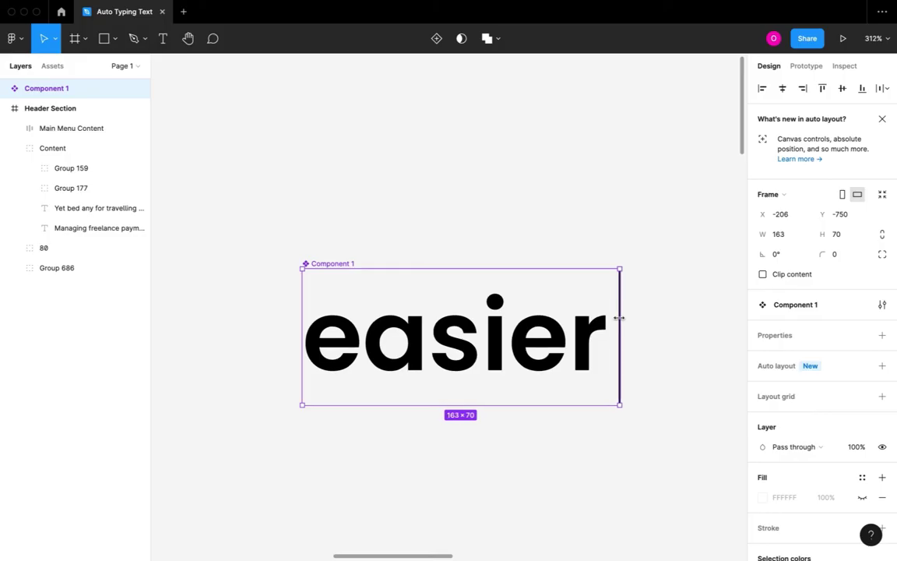
- Undo the widening of the component and move it farther away from the header design on the empty canvas
key("super+z")
key("super+z")
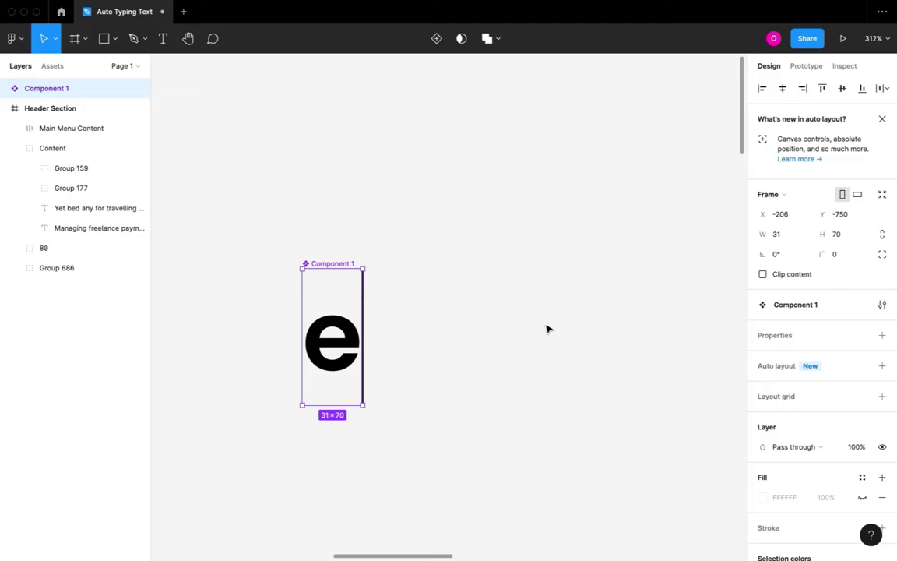
scroll(547, 329, "down", 5)
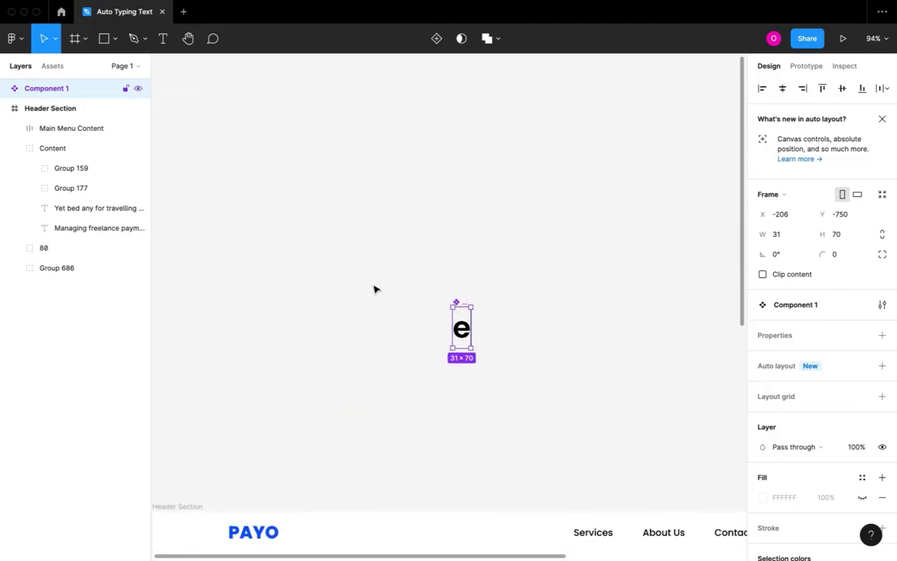
left_click_drag(457, 309, 299, 269)
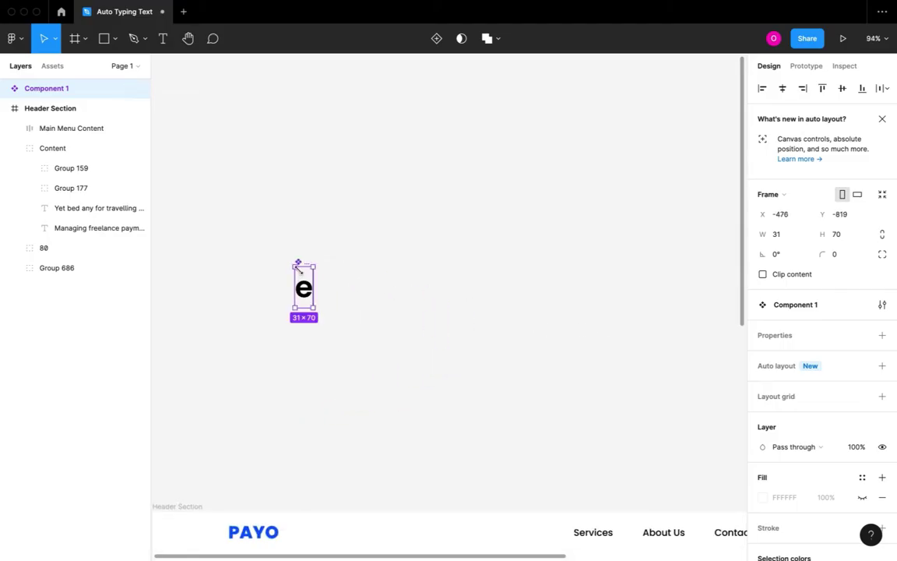
- Duplicate the component beside the original and turn the copy into a separate component
scroll(333, 289, "up", 3)
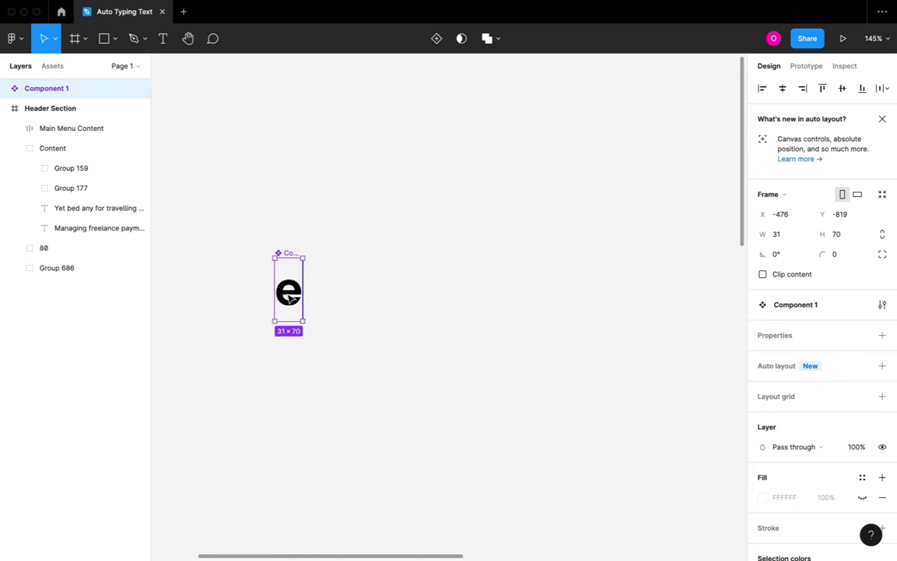
left_click_drag(290, 298, 460, 300)
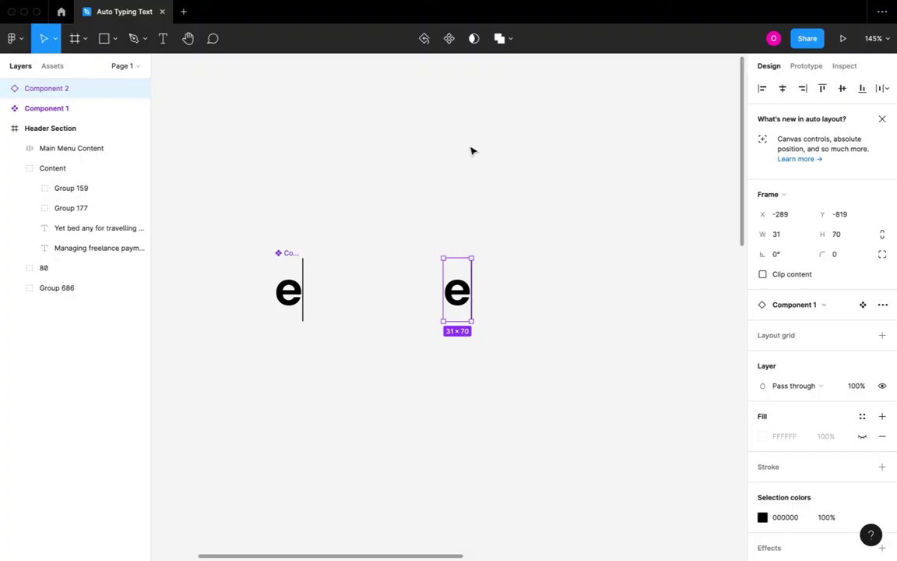
left_click(449, 39)
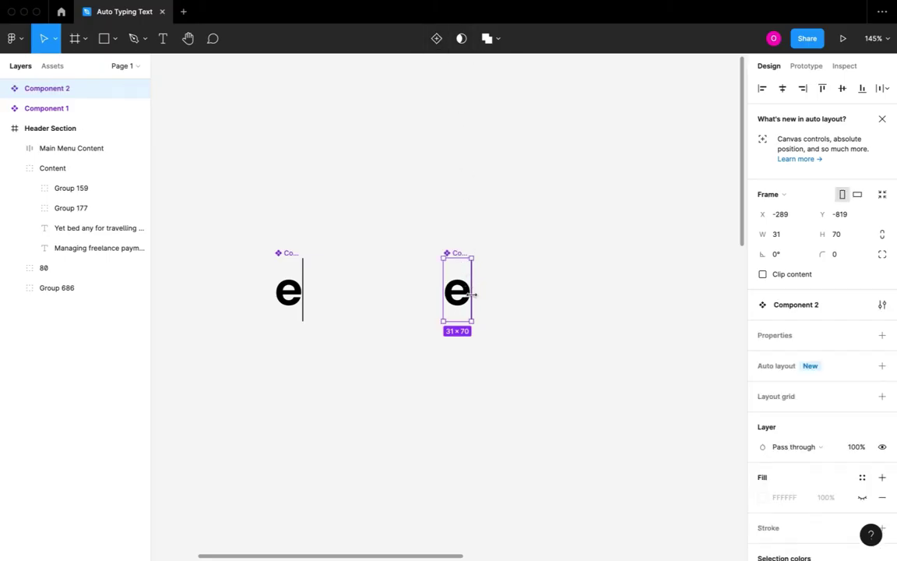
- Select both components and move them together to the empty canvas area left of the Header Section frame
scroll(471, 294, "down", 10)
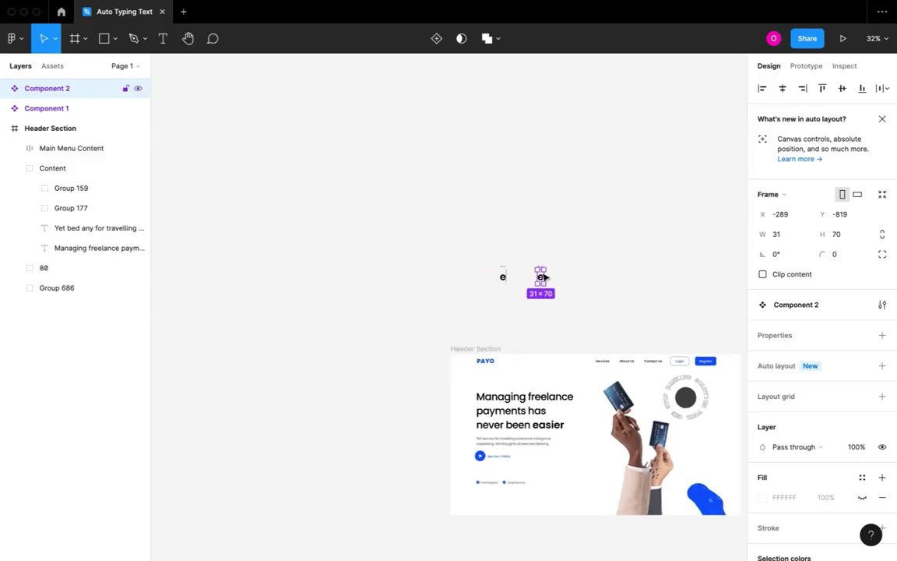
mouse_move(424, 222)
left_mouse_down()
mouse_move(537, 285)
mouse_move(241, 376)
mouse_move(203, 360)
left_mouse_up()
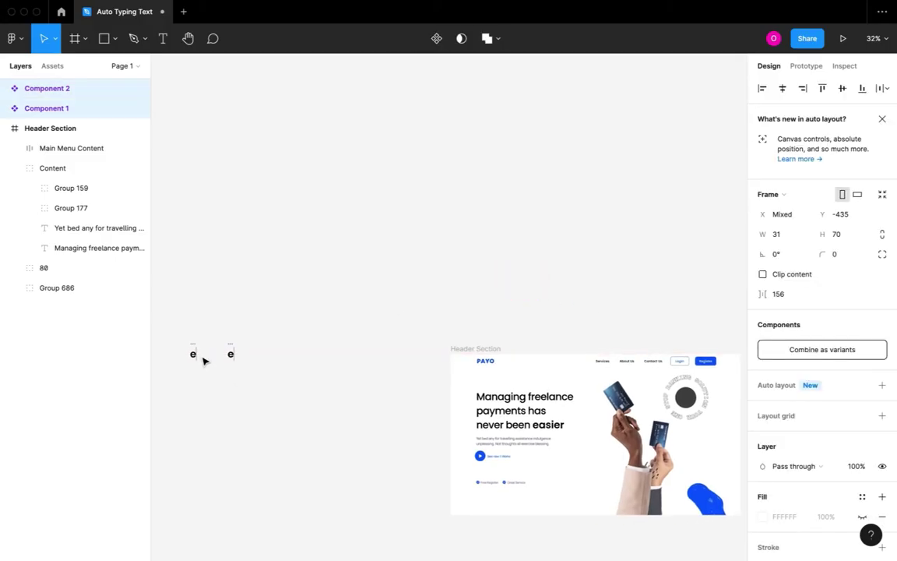
scroll(203, 360, "left", 5)
scroll(383, 336, "up", 3)
scroll(378, 327, "right", 3)
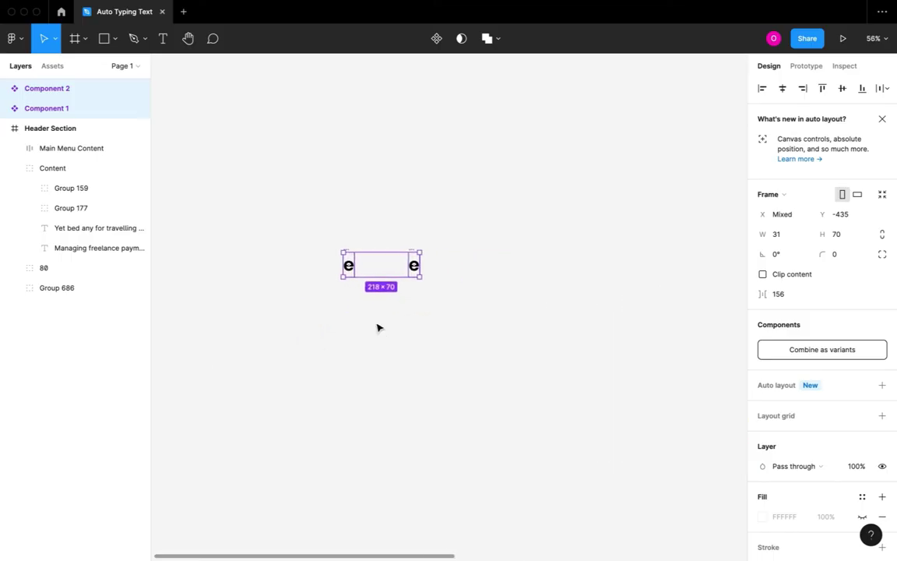
- Add a variant to the second component and widen its component set to about 387
left_click(360, 293)
left_click(412, 250)
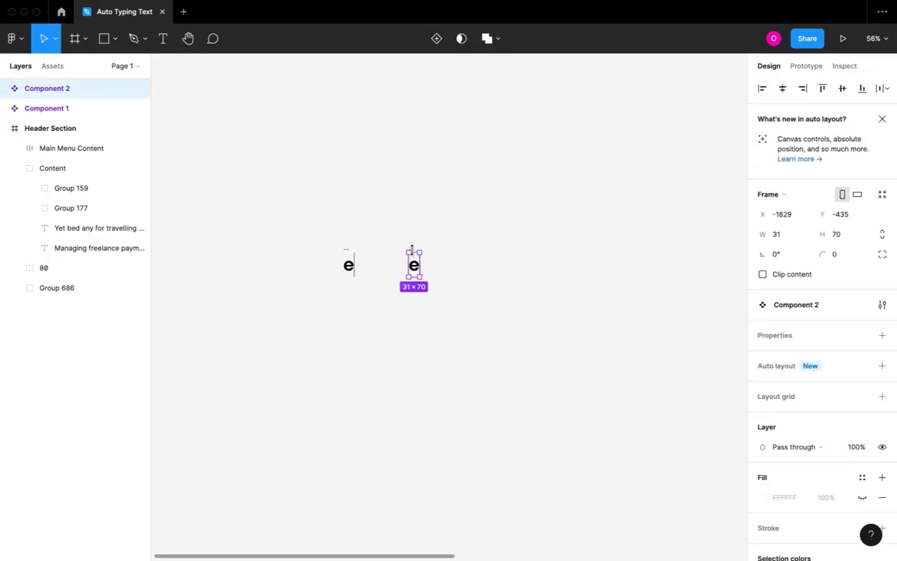
left_click(436, 40)
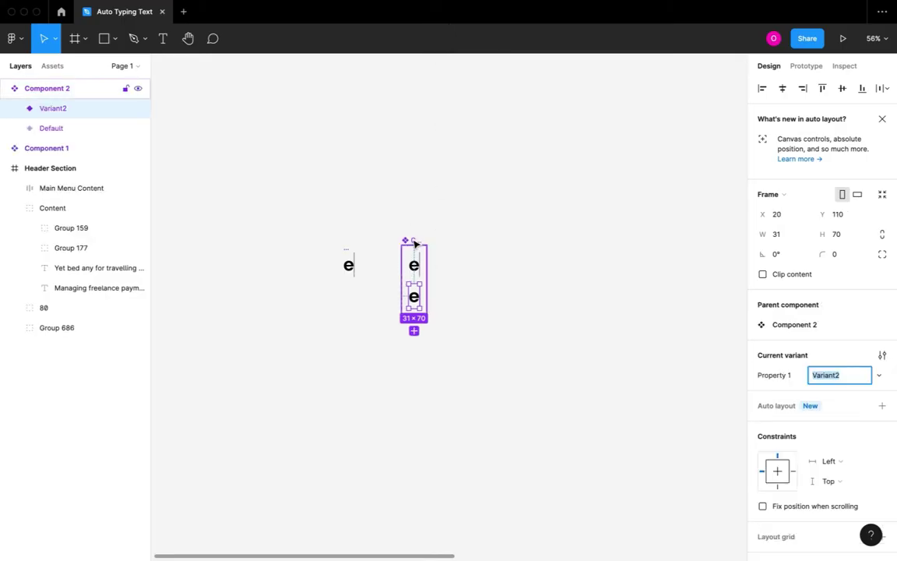
left_click(414, 243)
left_click_drag(440, 275, 538, 274)
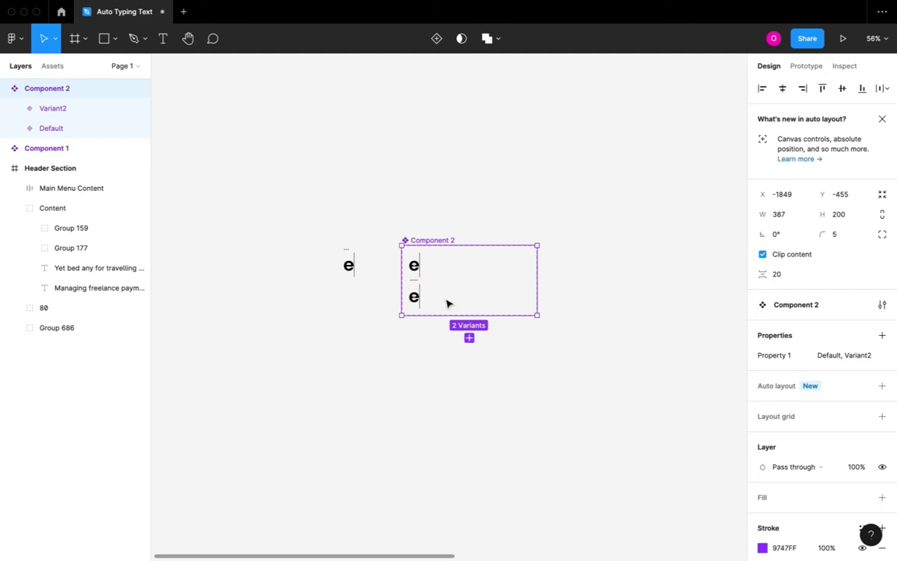
- Widen the second variant from its right edge to about 64 so the mask reveals "ea"
left_click(419, 299)
scroll(419, 300, "up", 5)
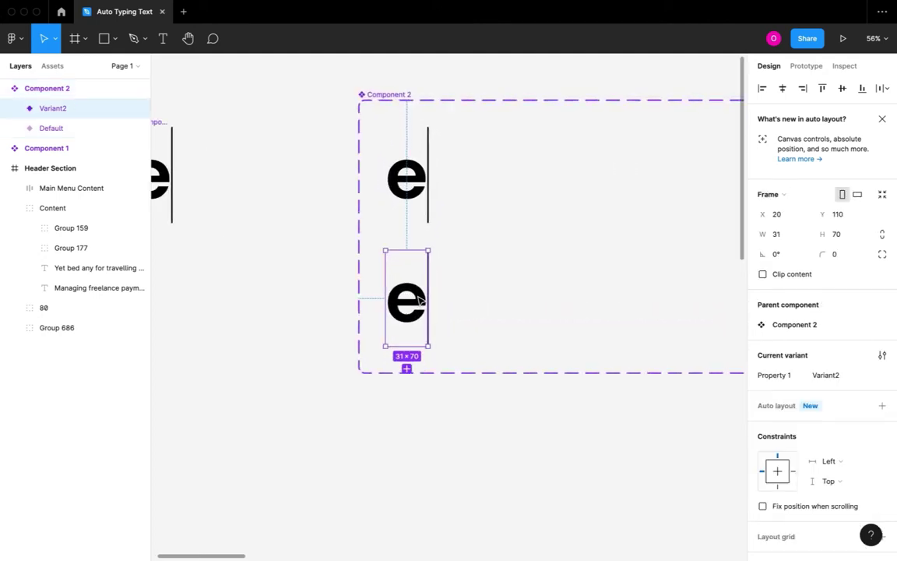
scroll(419, 300, "down", 5)
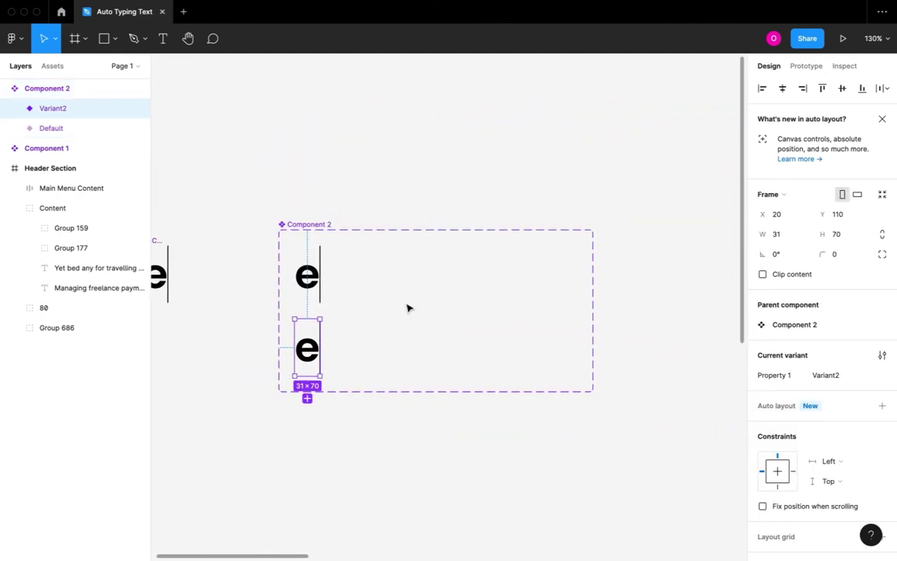
scroll(341, 348, "up", 4)
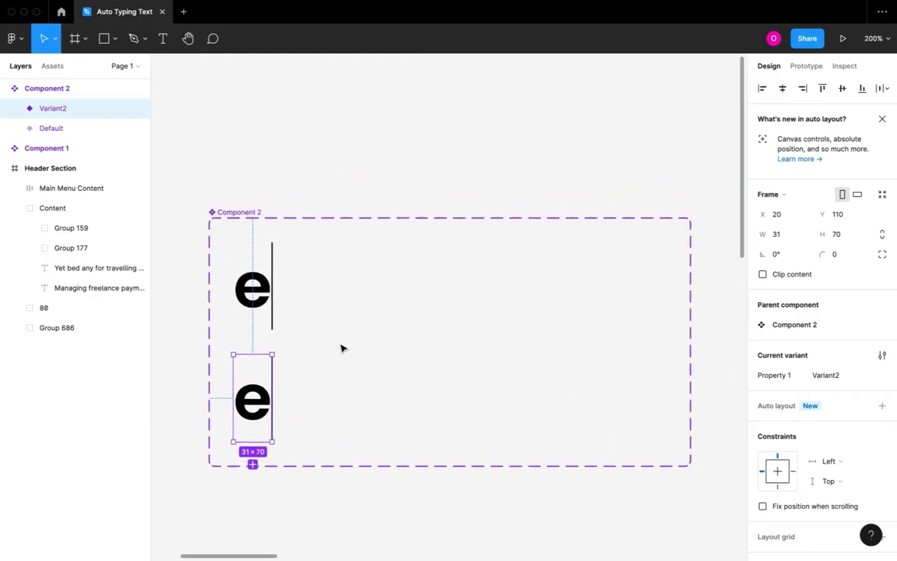
scroll(265, 398, "down", 2)
left_click_drag(281, 373, 324, 373)
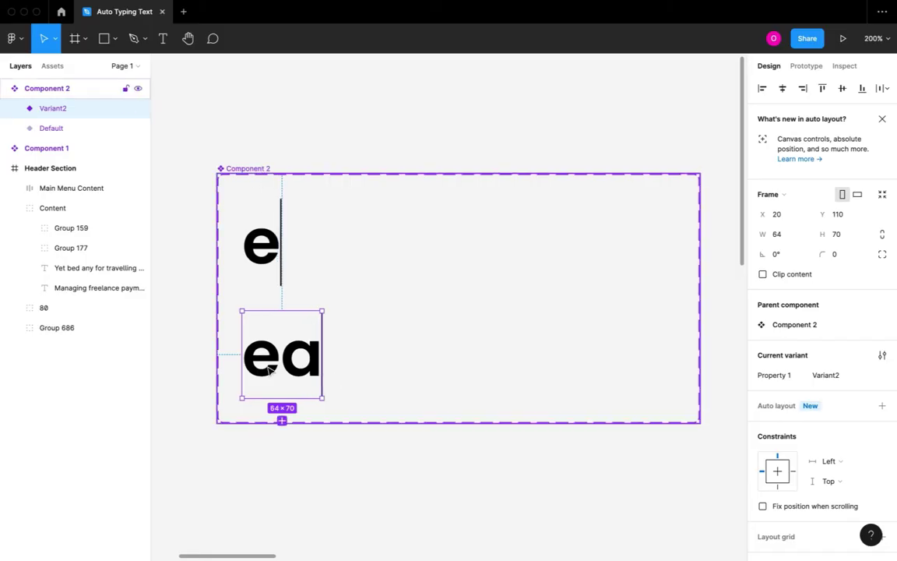
- Add a third and a fourth variant, widened to about 93 and 107 to reveal "eas" and "easi"
left_click(282, 422)
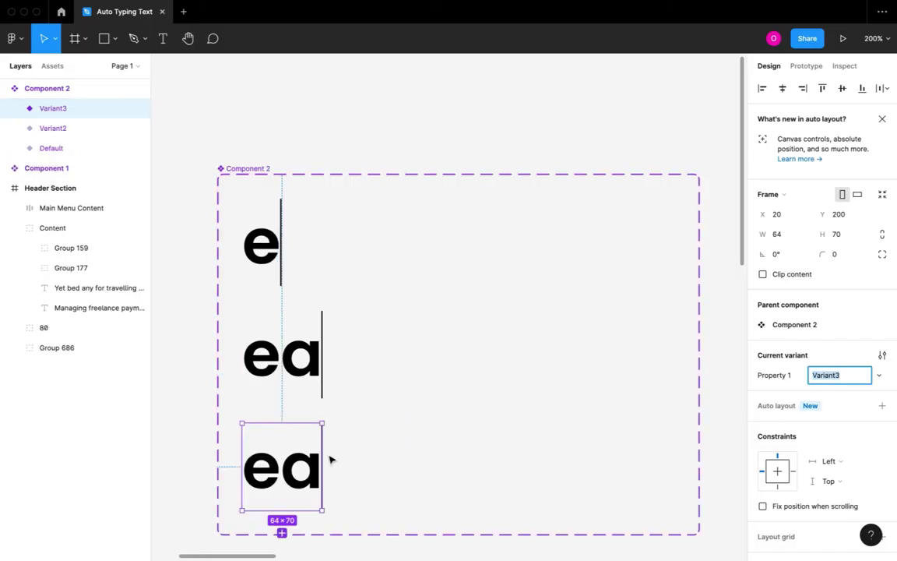
key("Escape")
left_click_drag(360, 453, 358, 453)
scroll(360, 453, "down", 5)
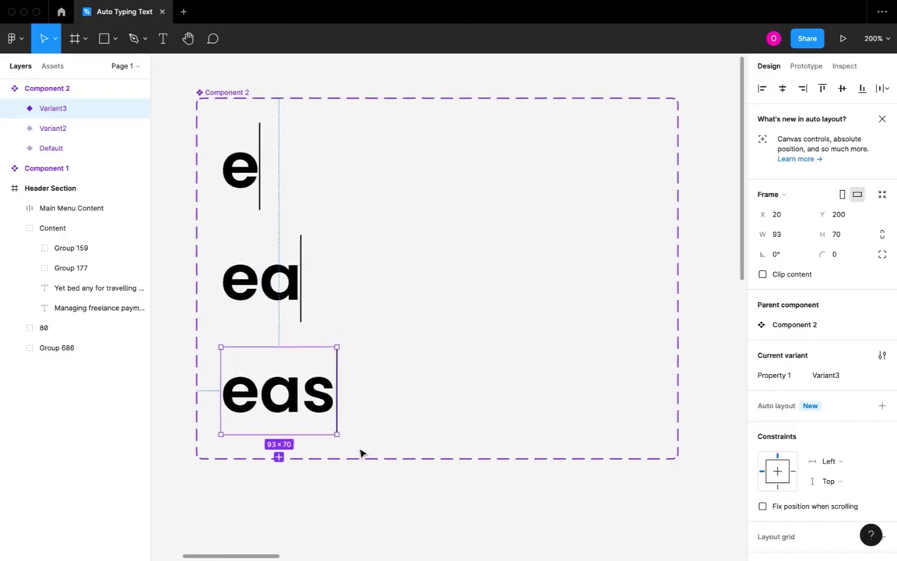
left_click(268, 436)
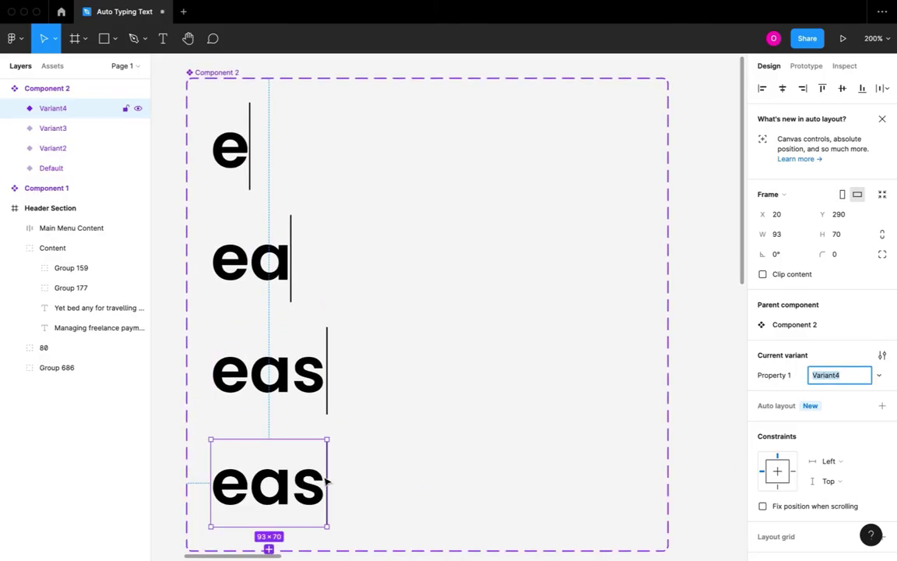
left_click_drag(327, 475, 348, 476)
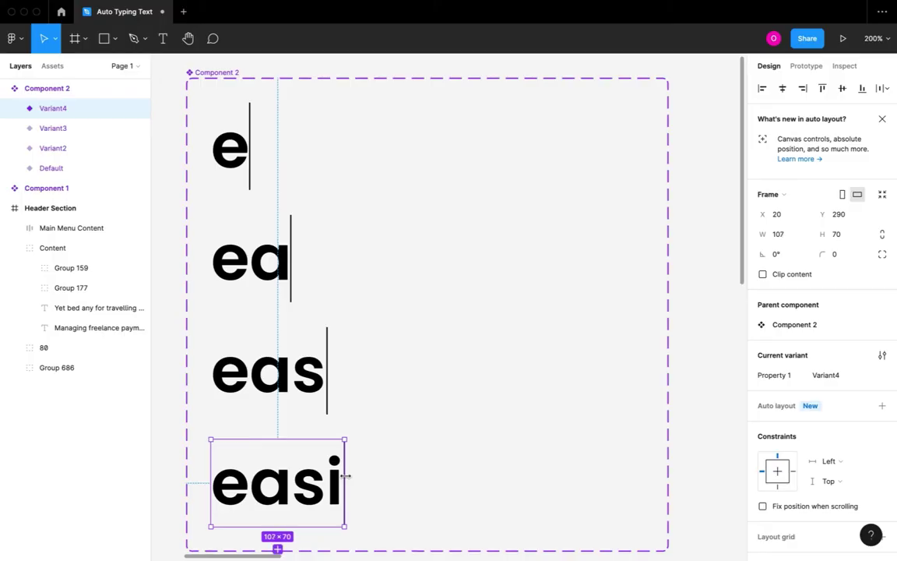
- Add a fifth and a sixth variant, widened to about 137 and 161 to reveal "easie" and "easier"
scroll(345, 476, "down", 5)
left_click(286, 449)
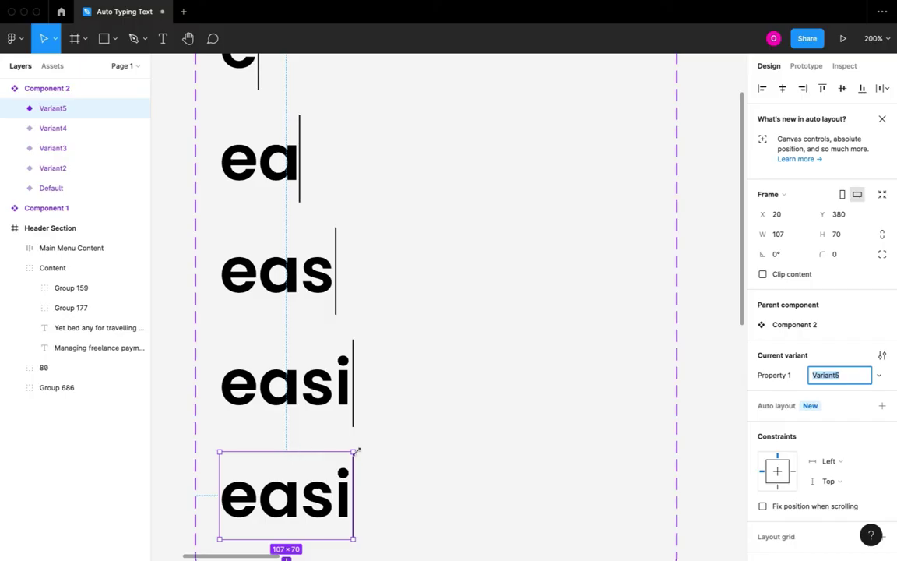
left_click_drag(356, 473, 391, 474)
scroll(392, 474, "down", 5)
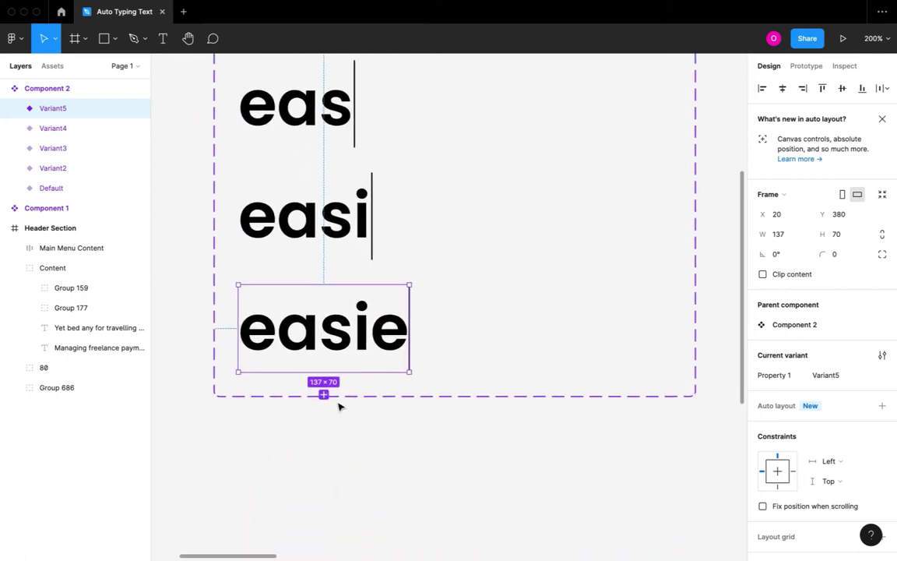
left_click(324, 395)
left_click_drag(410, 431, 440, 432)
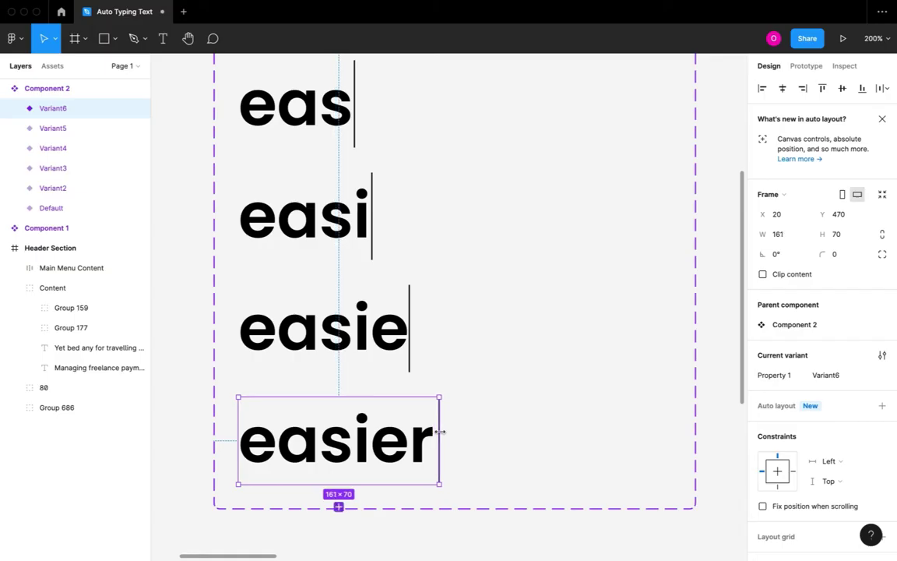
- Add a seventh and an eighth variant, narrowed to about 137 and 107 to show only "easie" and "easi"
left_click(338, 507)
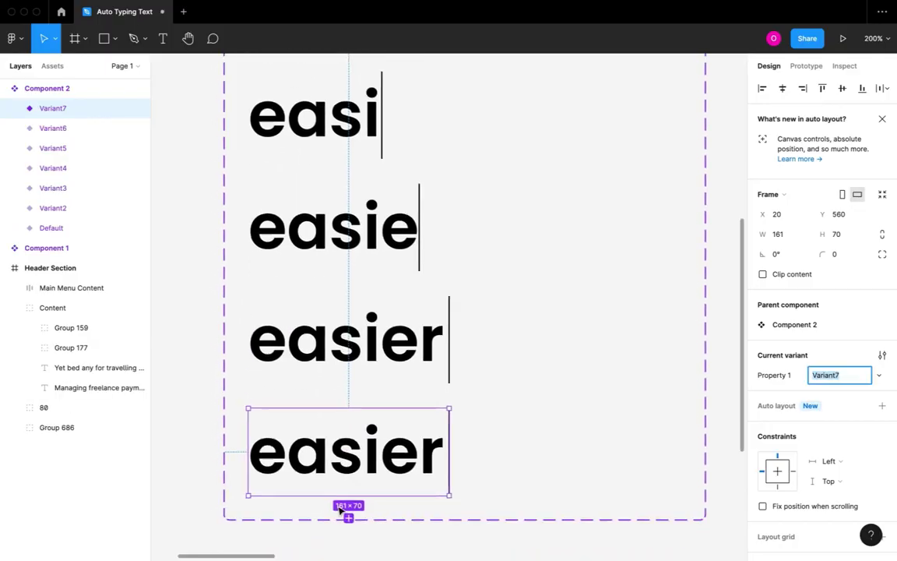
left_click_drag(460, 427, 434, 428)
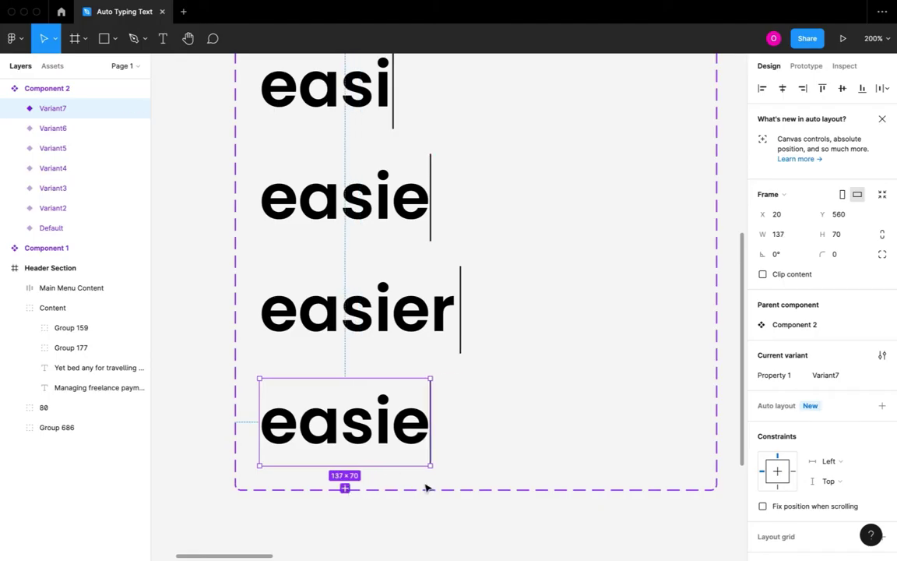
key("ctrl+d")
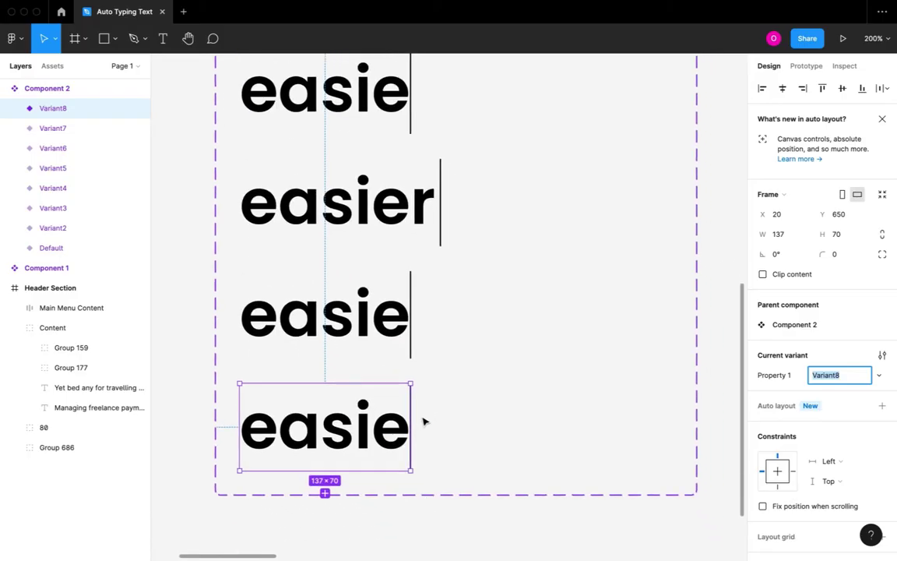
left_click_drag(411, 423, 374, 426)
- Add a ninth and a tenth variant, narrowed to about 93 and 66 to show only "eas" and "ea"
scroll(310, 448, "down", 2)
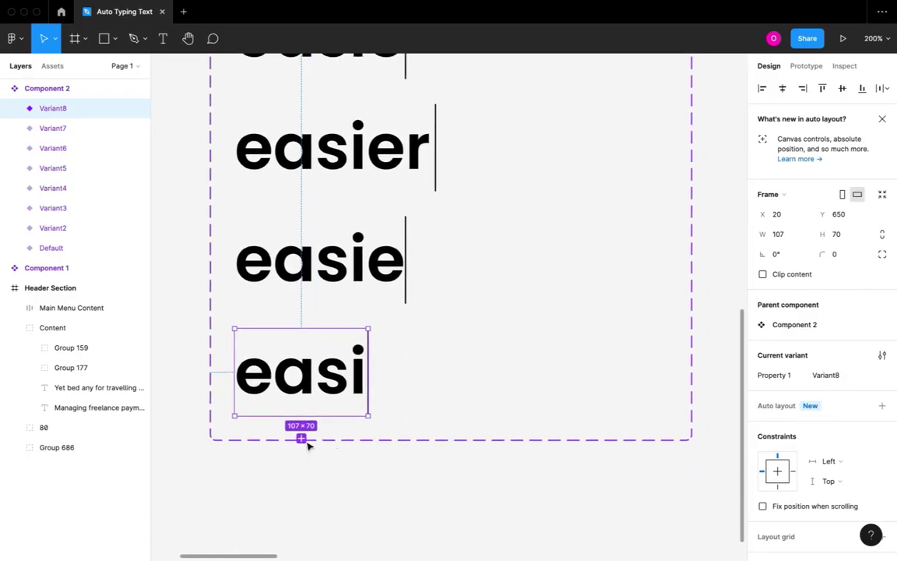
left_click(301, 440)
left_click_drag(370, 486, 352, 486)
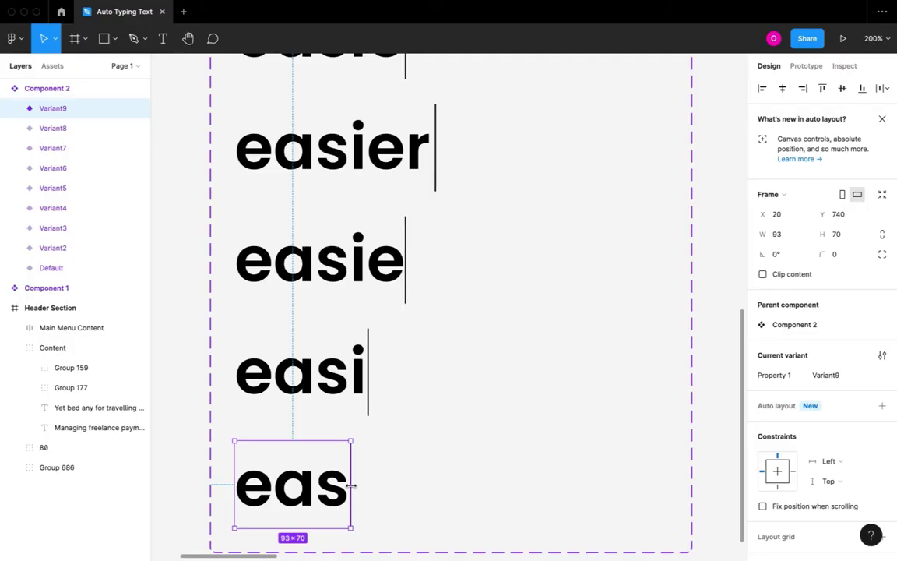
left_click(293, 550)
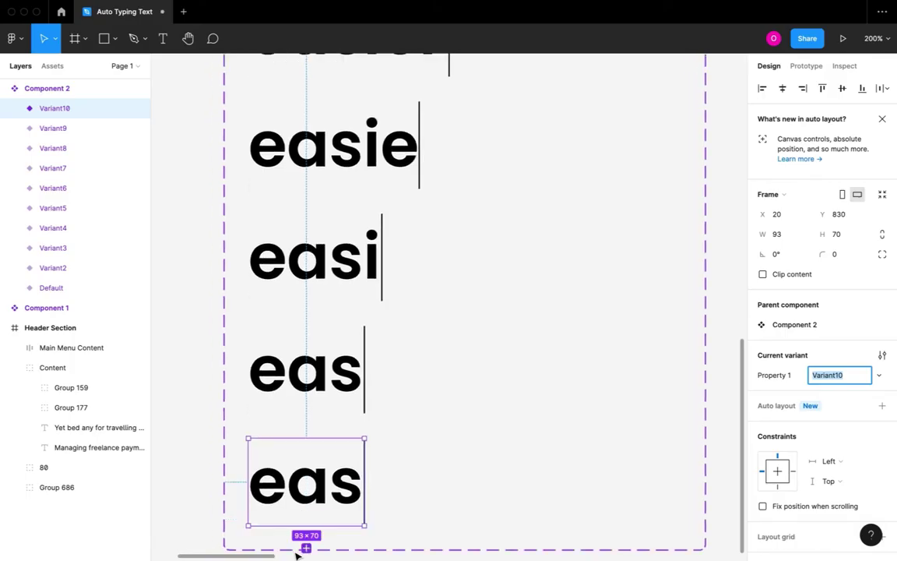
left_click_drag(386, 427, 353, 427)
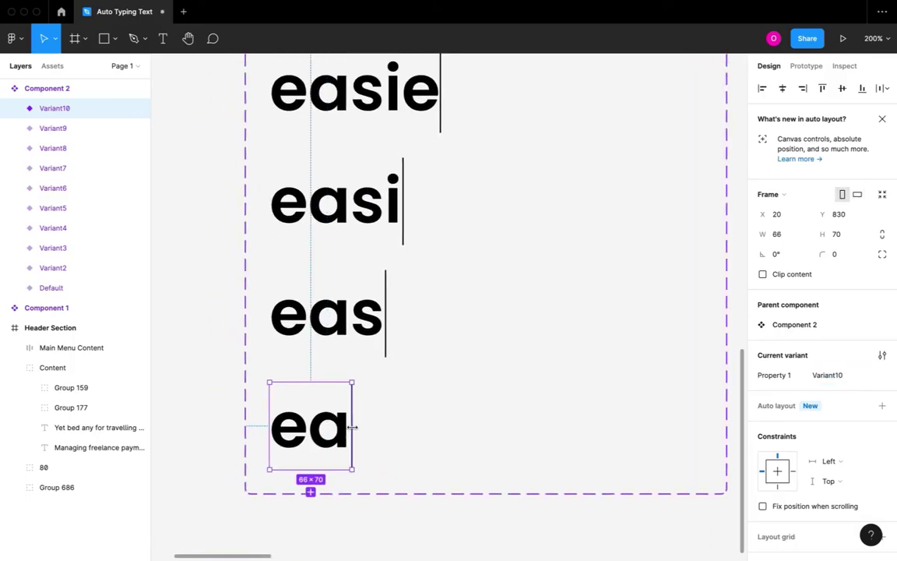
- Add an eleventh and a twelfth variant, narrowed to about 31 and 2 to show only "e" and the bare cursor
left_click(311, 492)
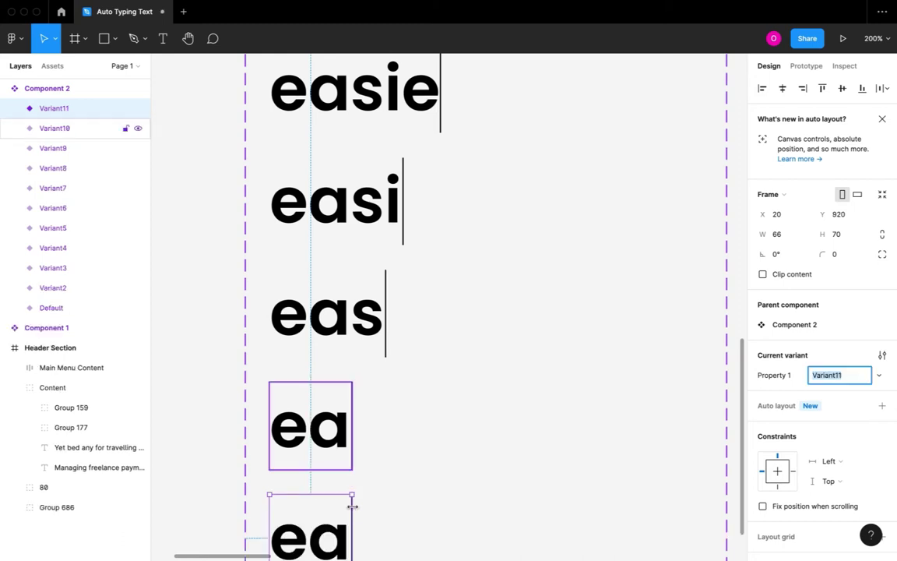
left_click_drag(370, 420, 326, 423)
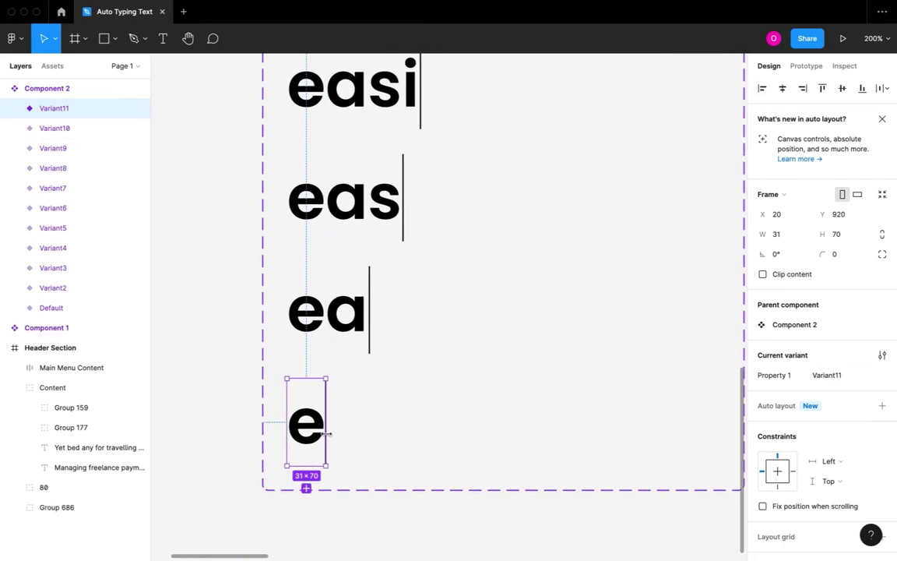
left_click(307, 489)
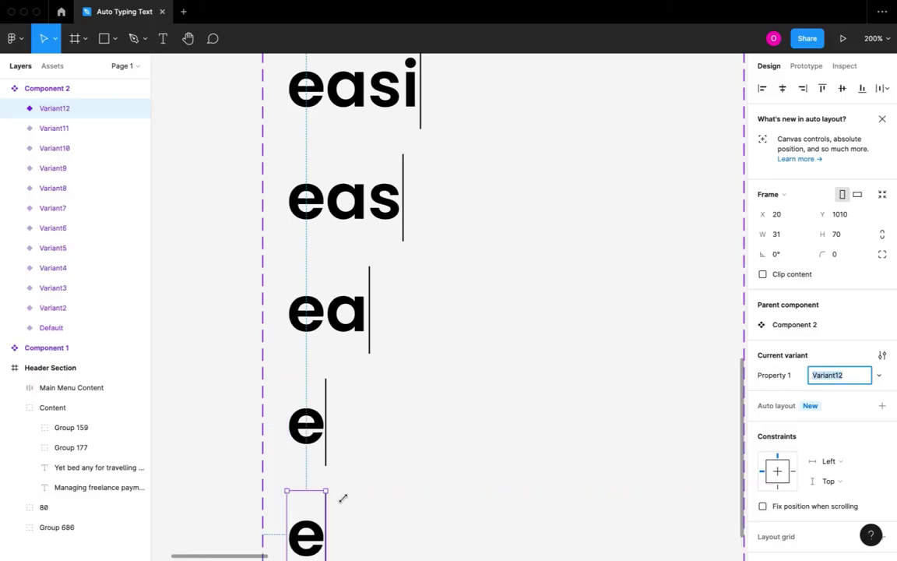
scroll(343, 491, "down", 2)
left_click_drag(337, 469, 301, 475)
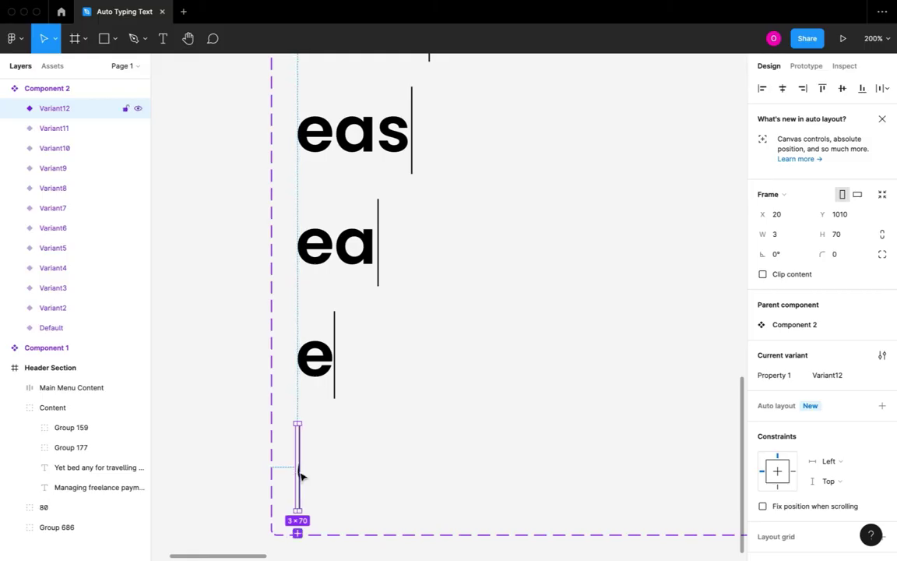
scroll(301, 476, "up", 10)
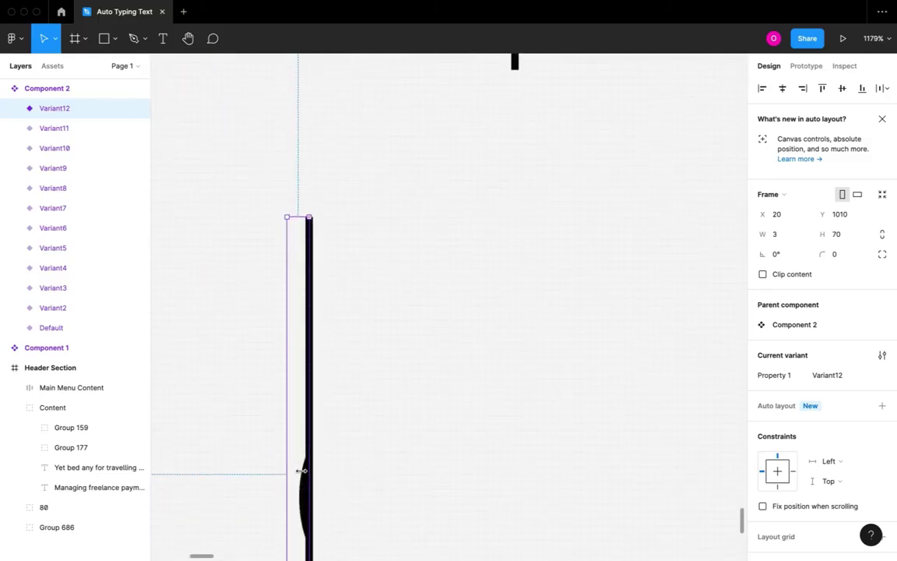
left_click_drag(301, 470, 302, 471)
scroll(304, 476, "down", 15)
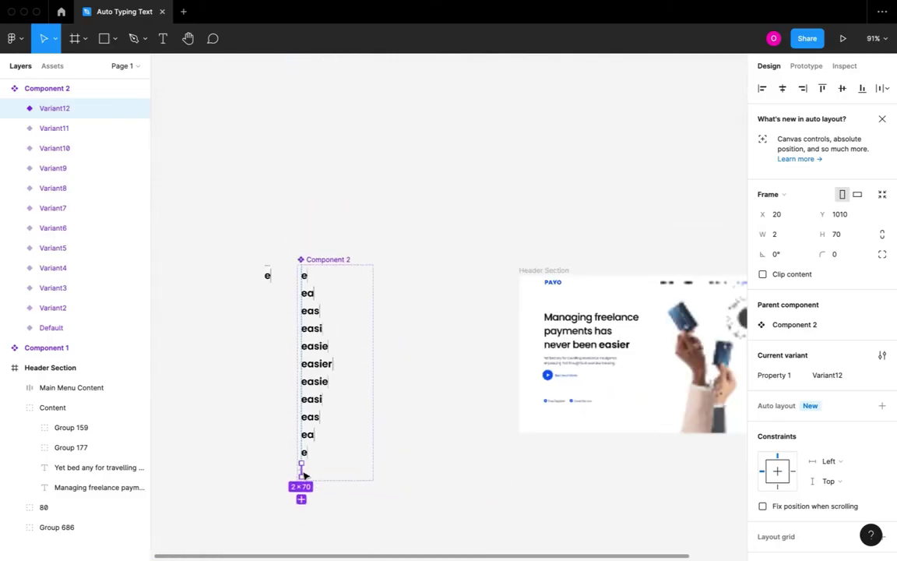
- Link the default "e" variant to Variant2 with a prototype interaction that changes after a 200 ms delay
scroll(512, 257, "down", 1)
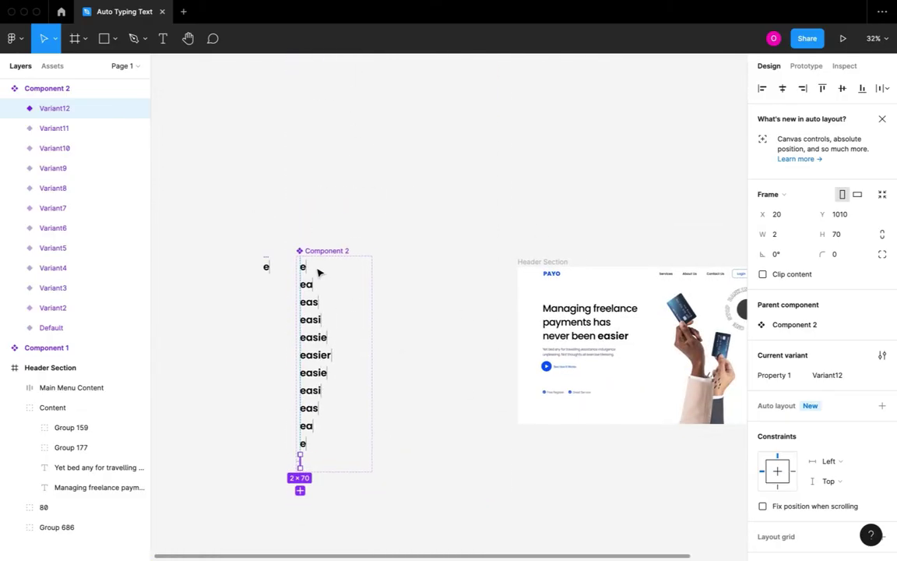
scroll(302, 273, "up", 5)
scroll(304, 273, "up", 2)
scroll(304, 273, "up", 5)
scroll(305, 273, "up", 2)
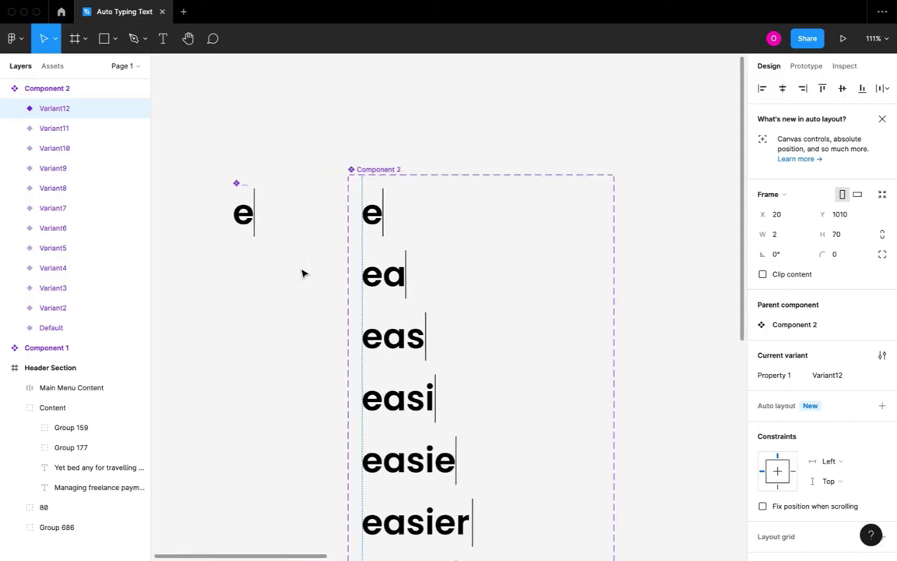
left_click(378, 229)
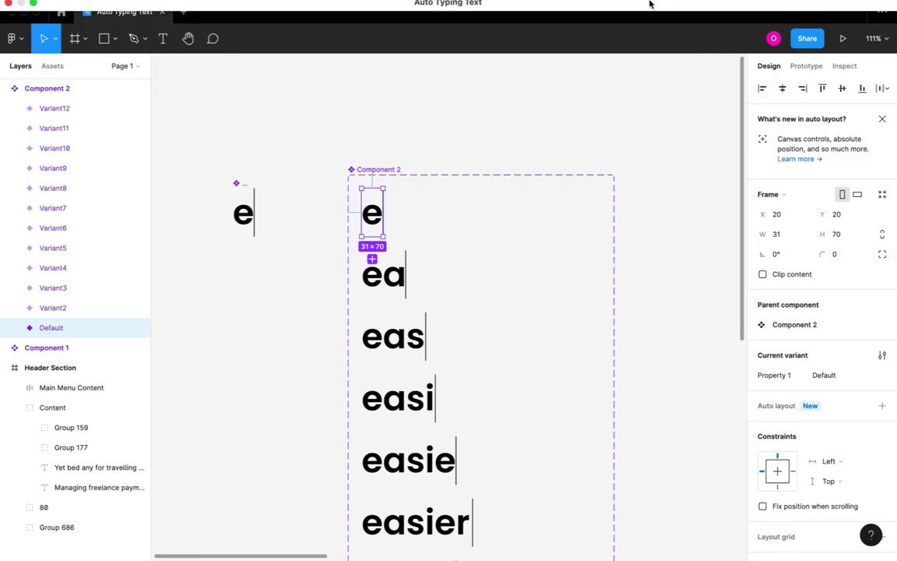
left_click(807, 67)
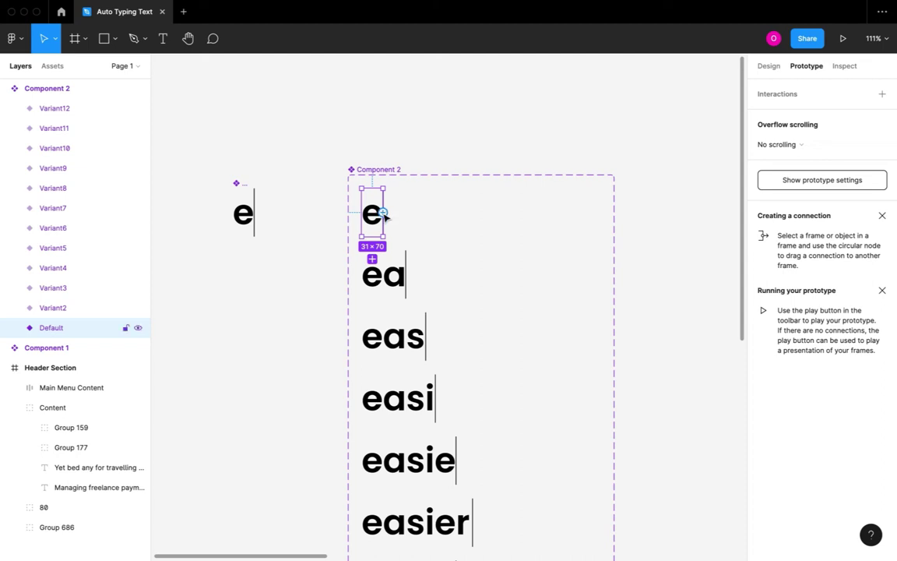
scroll(383, 215, "up", 5)
left_click_drag(383, 213, 364, 304)
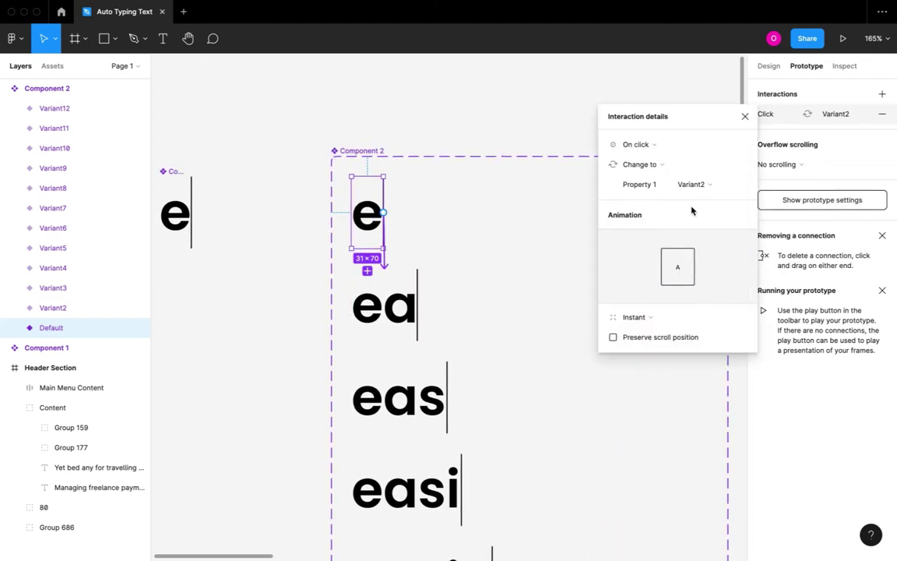
left_click(651, 148)
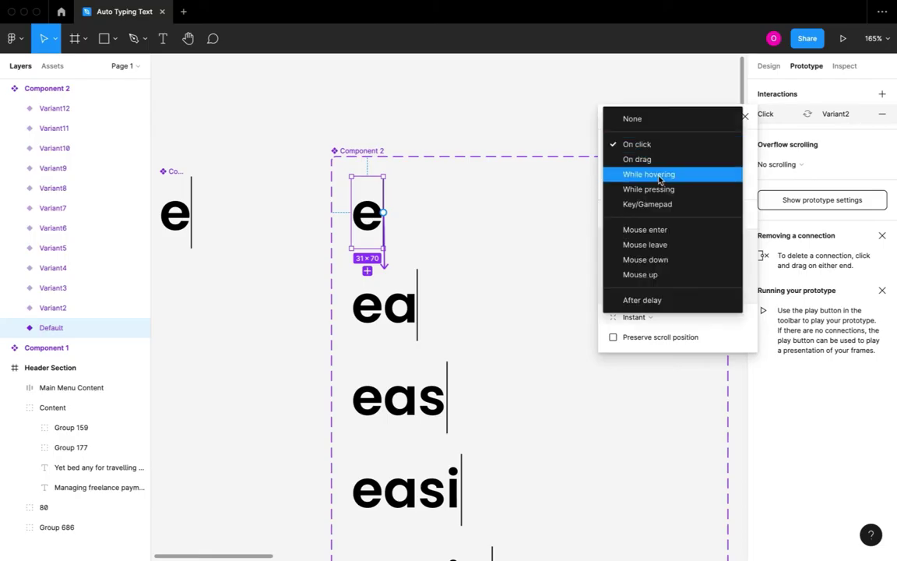
left_click(664, 301)
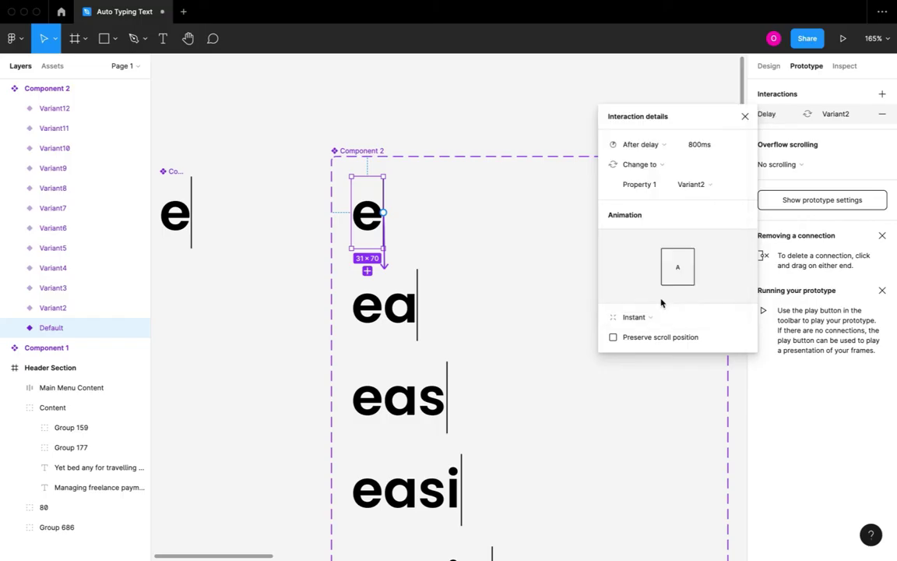
left_click(711, 147)
type("200")
key("Return")
- Link Variant2 ("ea") to Variant3 ("eas") with an After delay trigger of 200 ms
left_click(386, 304)
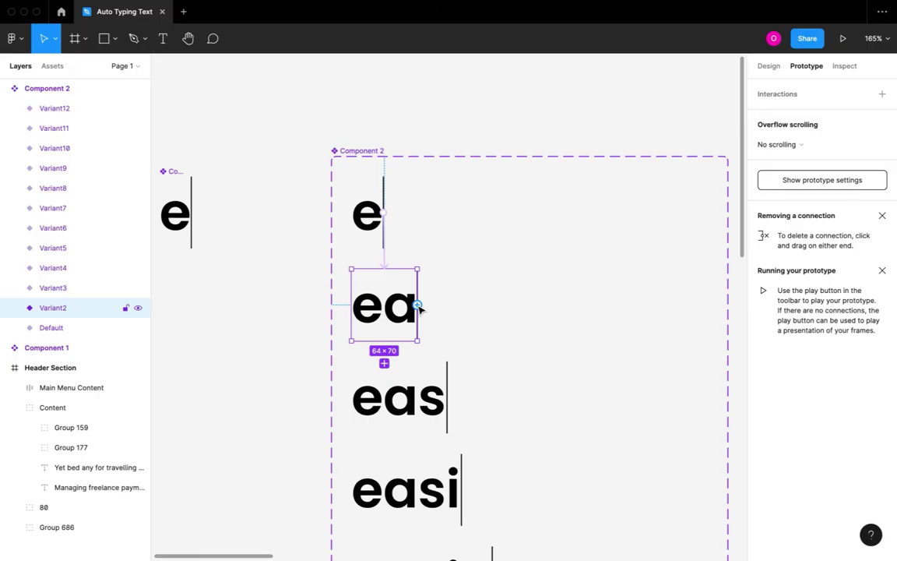
left_click_drag(417, 306, 372, 377)
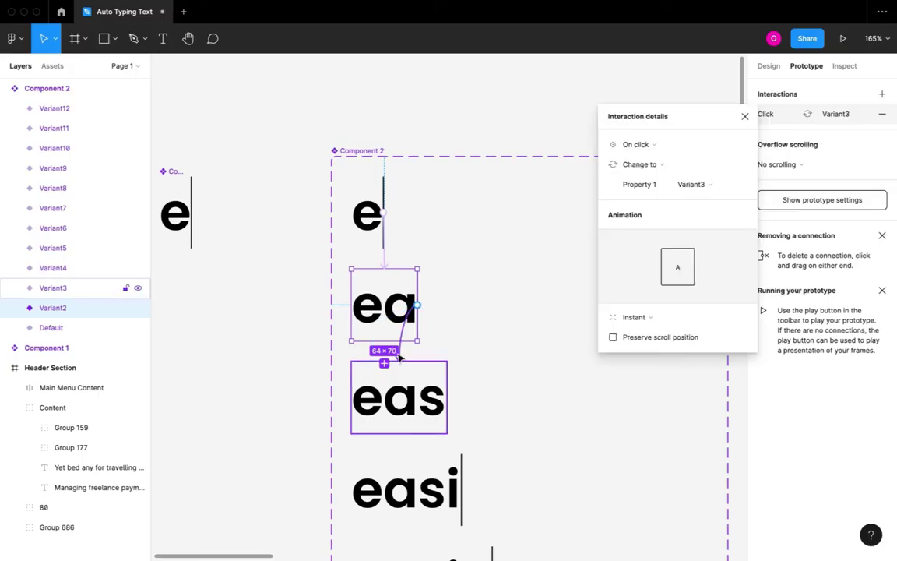
left_click(640, 144)
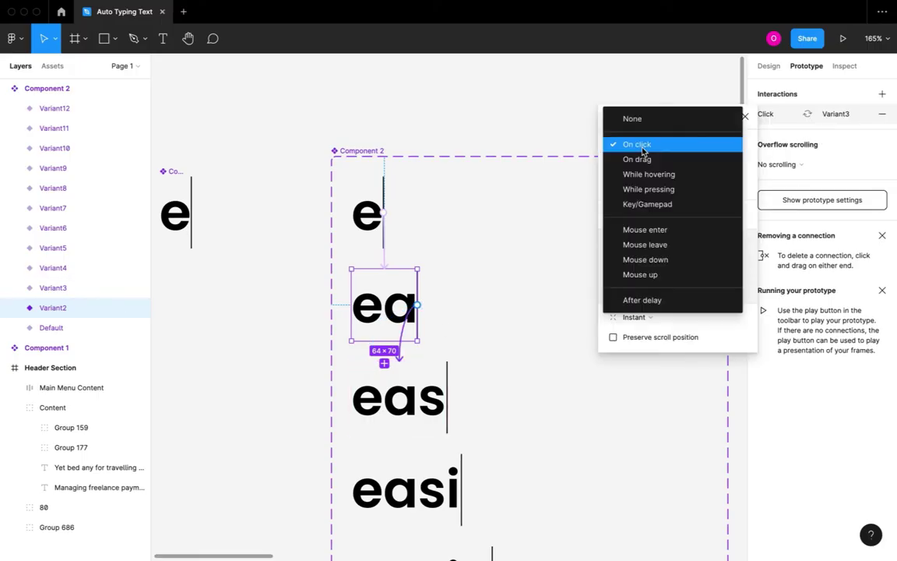
left_click(676, 300)
left_click(716, 148)
type("200")
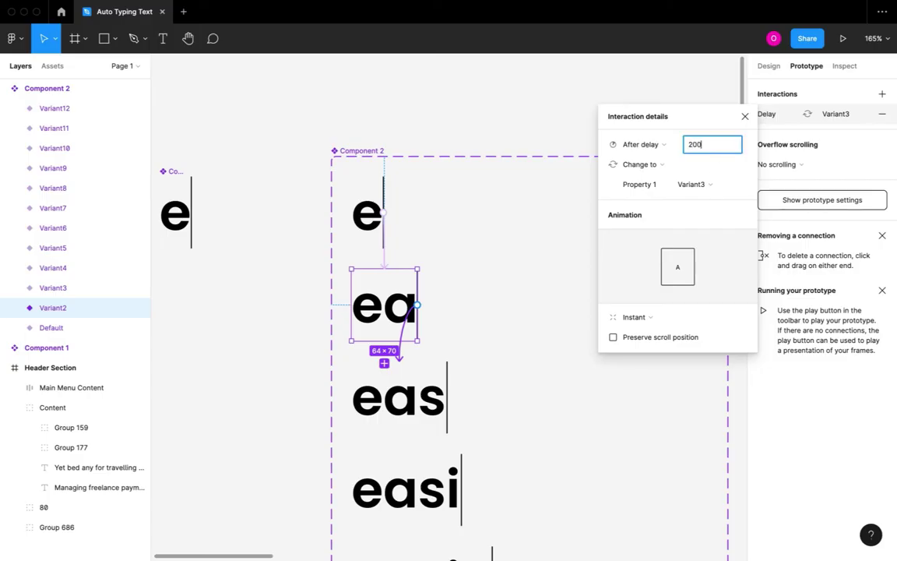
key("Return")
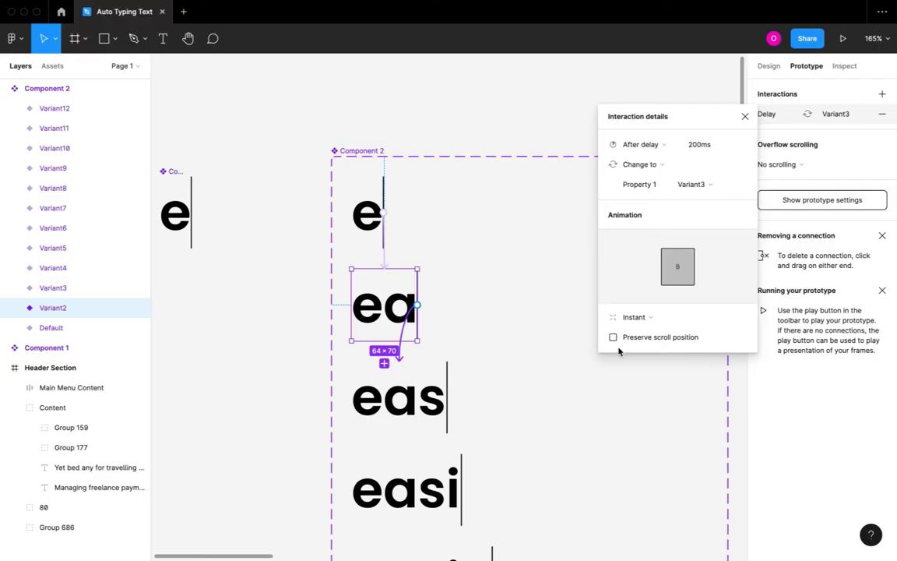
- Link Variant3 ("eas") to Variant4 ("easi") with an After delay trigger of 200 ms
left_click(399, 398)
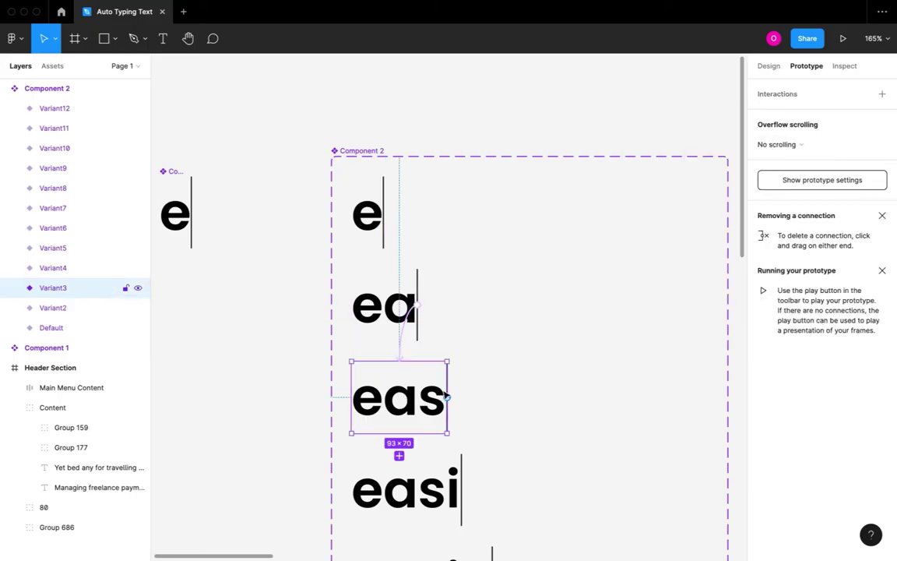
left_click_drag(447, 398, 382, 486)
left_click(638, 144)
left_click(638, 296)
left_click(705, 146)
type("200ms")
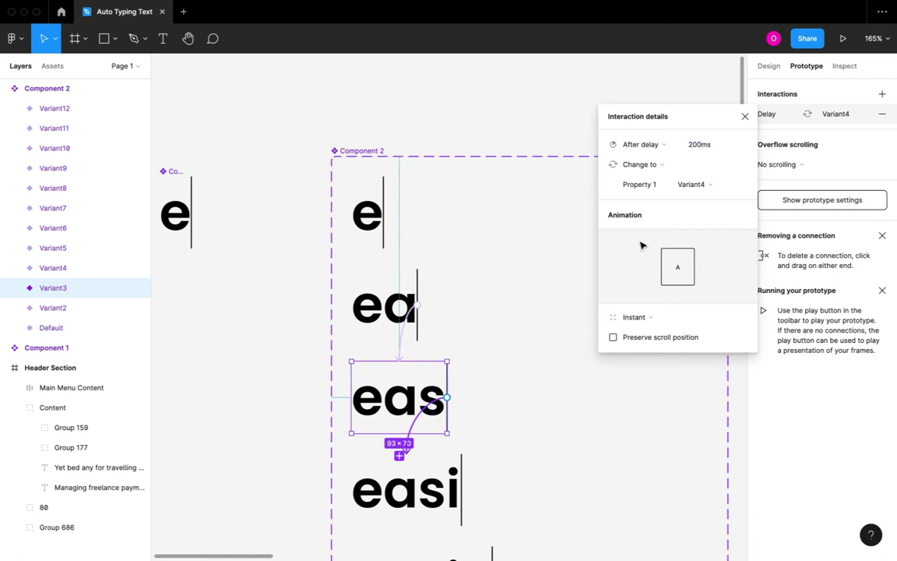
key("Escape")
- Link Variant4 ("easi") to Variant5 ("easie") with an After delay trigger of 200 ms
scroll(508, 375, "down", 3)
left_click(366, 347)
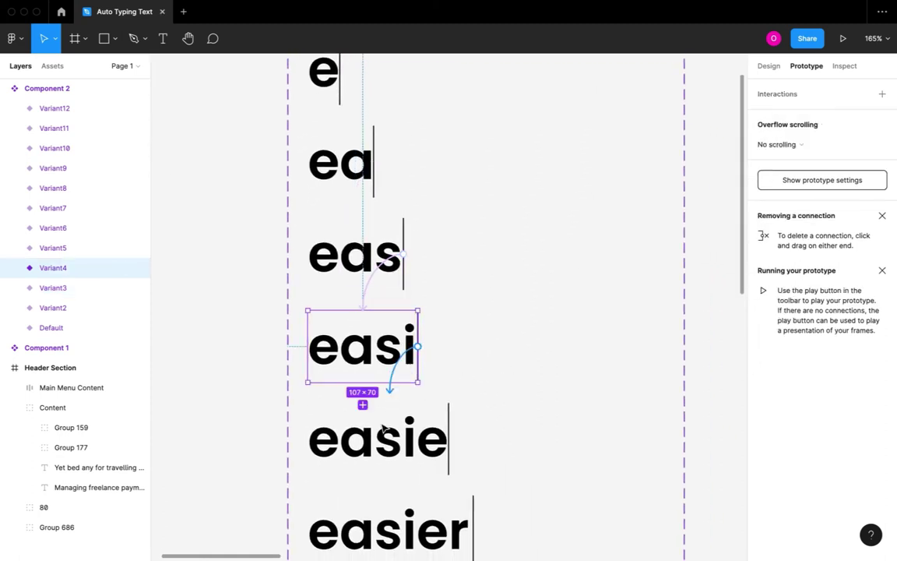
left_click_drag(419, 345, 379, 427)
left_click(637, 144)
left_click(642, 300)
left_click(704, 146)
type("200")
key("Return")
key("Escape")
- Link Variant5 ("easie") to Variant6 ("easier") with an After delay trigger
scroll(527, 326, "down", 3)
left_click(398, 275)
left_click_drag(467, 274, 401, 366)
left_click(652, 148)
left_click(657, 299)
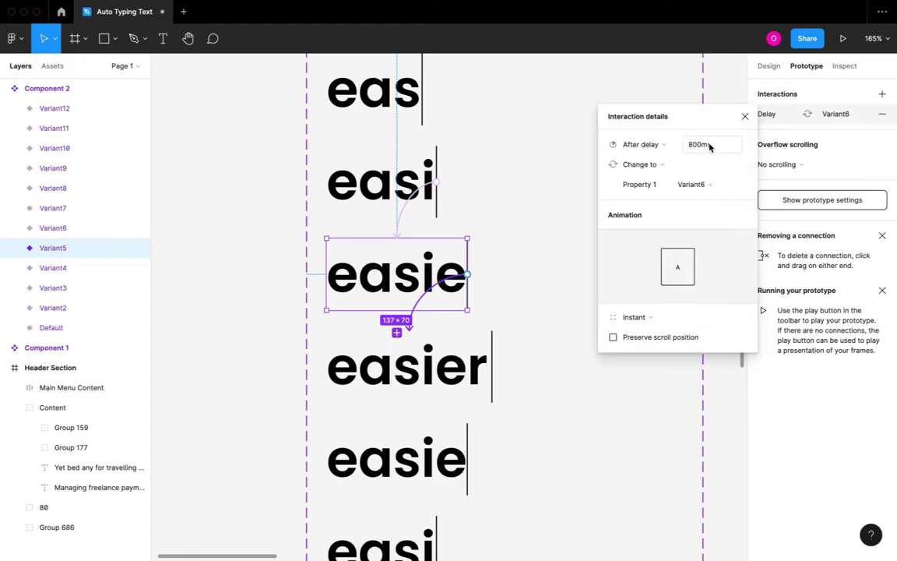
left_click(744, 117)
- Link Variant6 ("easier") to Variant7 ("easie") with an After delay trigger
left_click(413, 391)
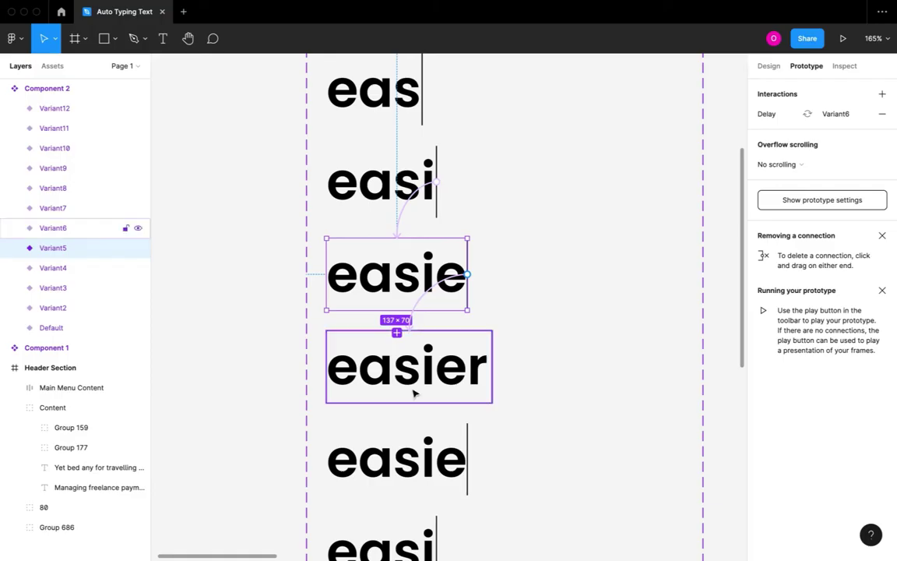
left_click_drag(492, 367, 411, 461)
scroll(537, 326, "down", 3)
left_click(646, 146)
left_click(641, 298)
- Link Variant7 ("easie") to Variant8 ("easi") with an After delay trigger of 200 ms
left_click(305, 340)
left_click_drag(411, 318, 343, 405)
left_click(650, 146)
left_click(662, 300)
left_click(707, 148)
key("Return")
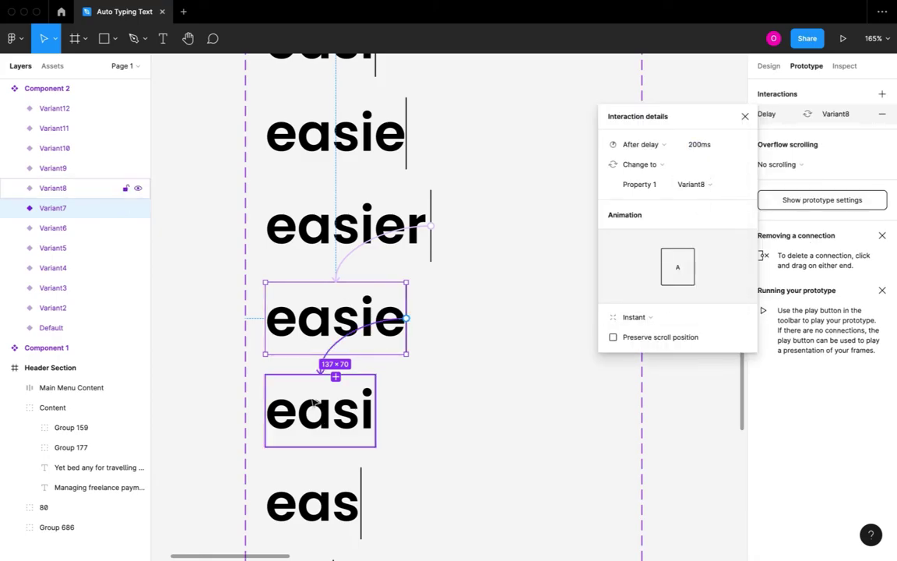
- Link Variant8 ("easi") to Variant9 ("eas") with an After delay trigger of 200 ms
left_click(366, 412)
left_click_drag(380, 411, 331, 491)
scroll(327, 496, "down", 2)
scroll(327, 495, "down", 2)
left_click(646, 144)
left_click(661, 298)
left_click(711, 145)
type("200")
key("Return")
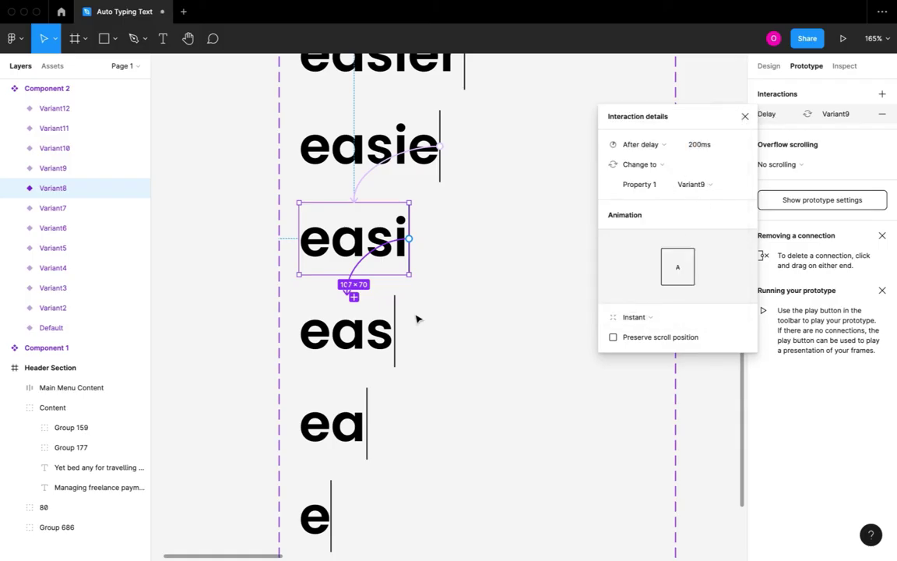
- Link Variant9 ("eas") to Variant10 ("ea") with an After delay trigger of 200 ms
left_click(350, 331)
left_click_drag(396, 331, 334, 424)
left_click(647, 144)
left_click(660, 297)
left_click(710, 145)
type("200")
key("Return")
- Link Variant10 ("ea") to Variant11 ("e") with an After delay trigger of 200 ms
left_click(332, 425)
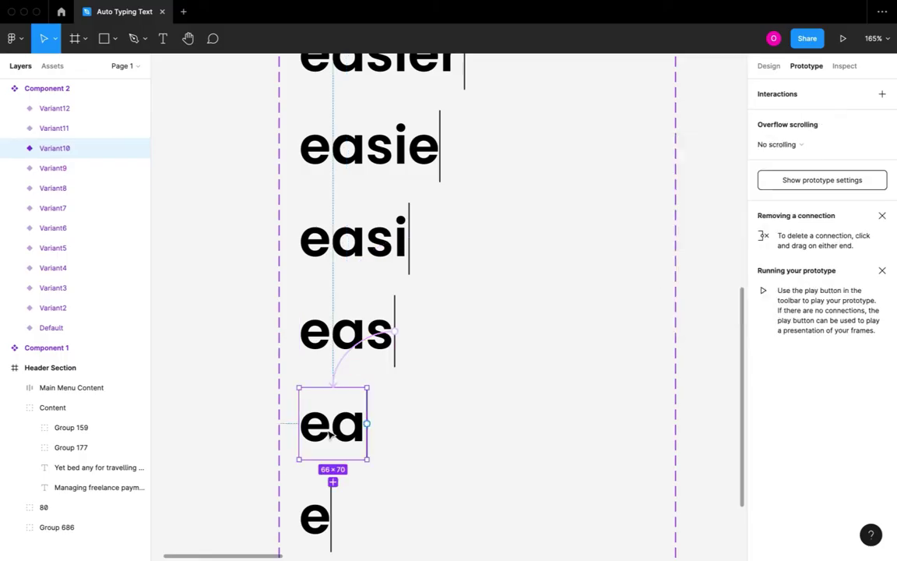
left_click_drag(367, 424, 331, 502)
left_click(654, 145)
left_click(661, 298)
key("Return")
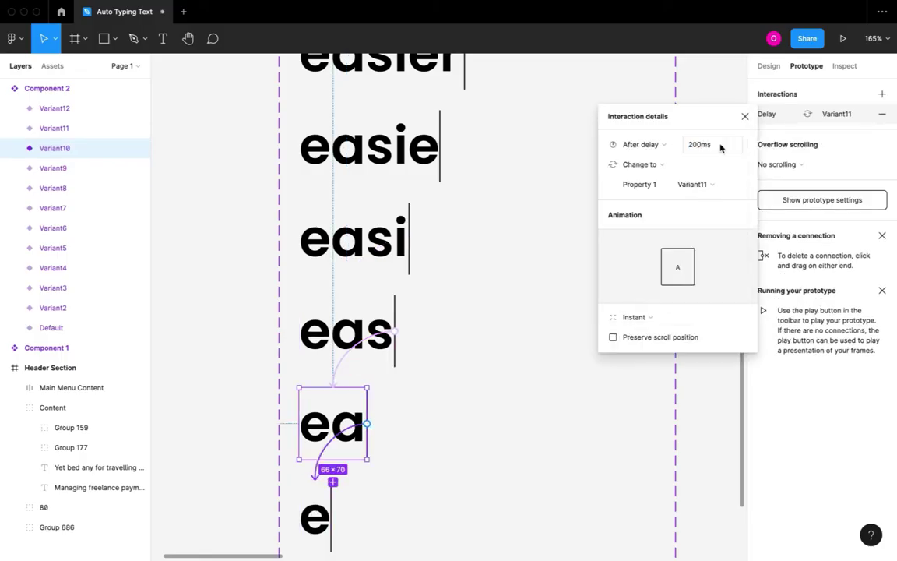
- Link Variant11 ("e") to the cursor-only Variant12 with an After delay trigger of 200 ms
scroll(421, 390, "down", 3)
left_click(340, 417)
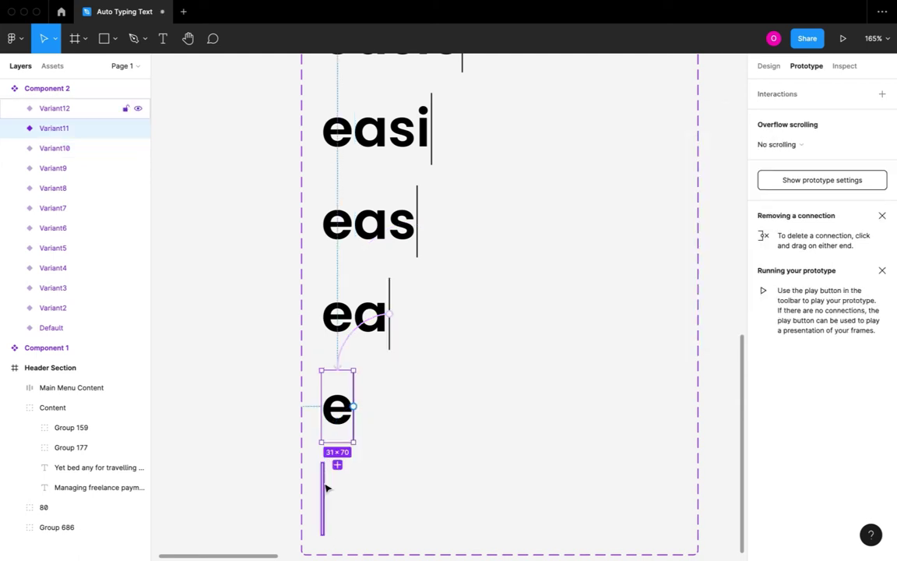
left_click_drag(354, 406, 326, 481)
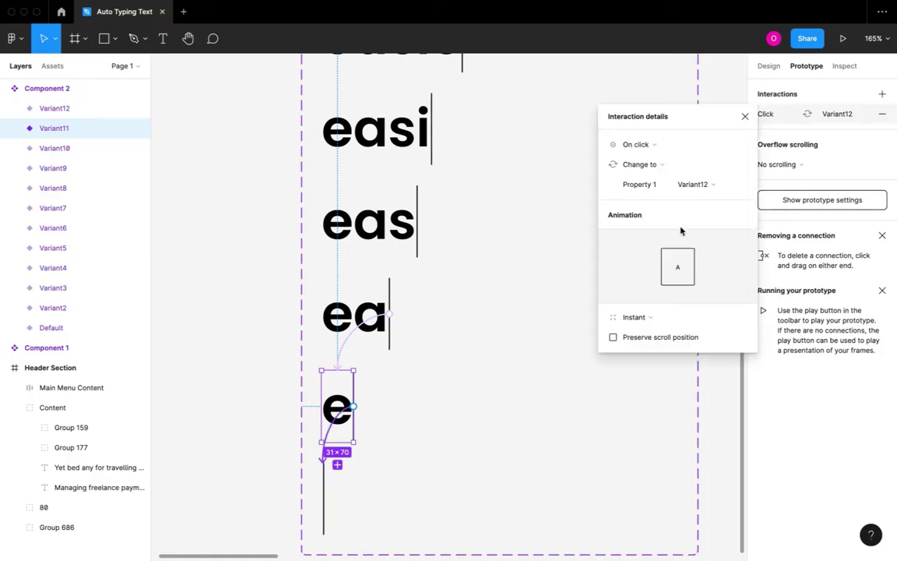
left_click(640, 152)
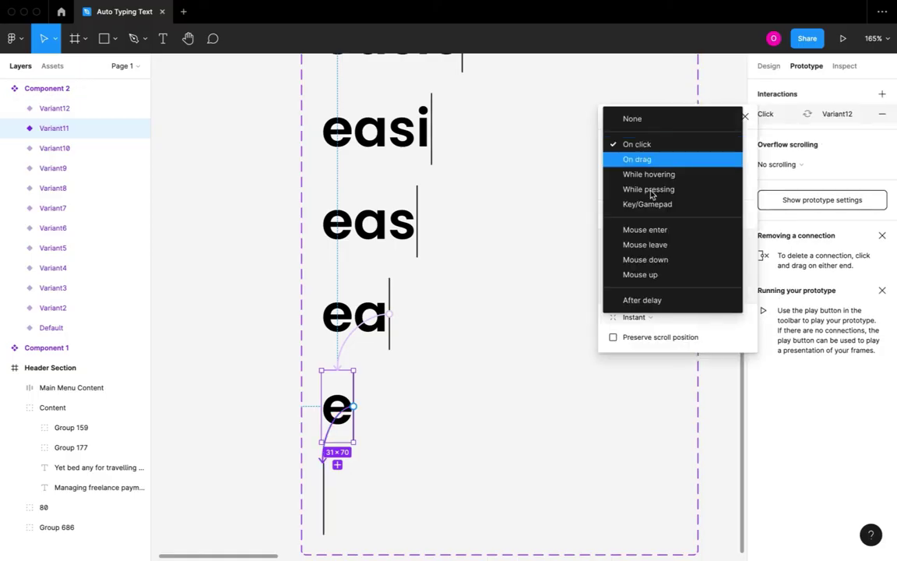
left_click(662, 301)
left_click(699, 146)
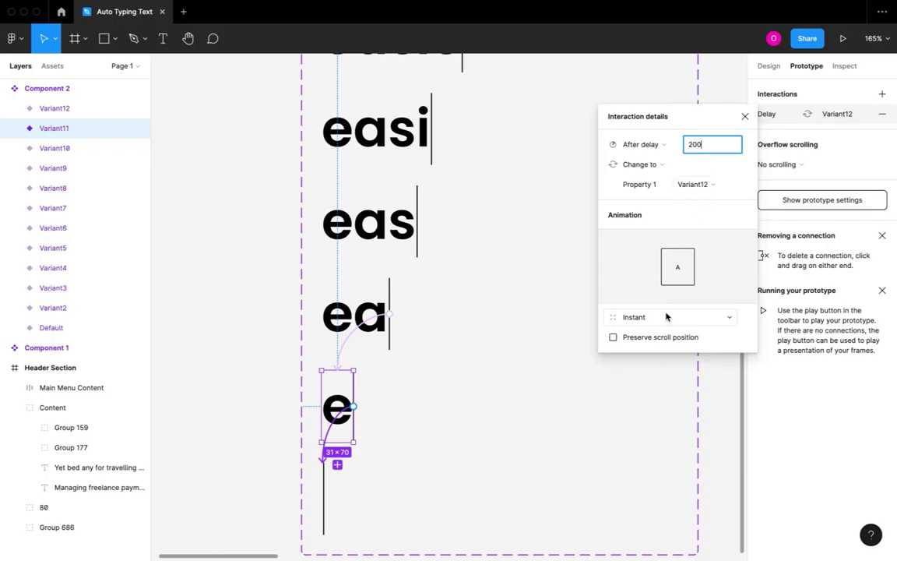
key("Return")
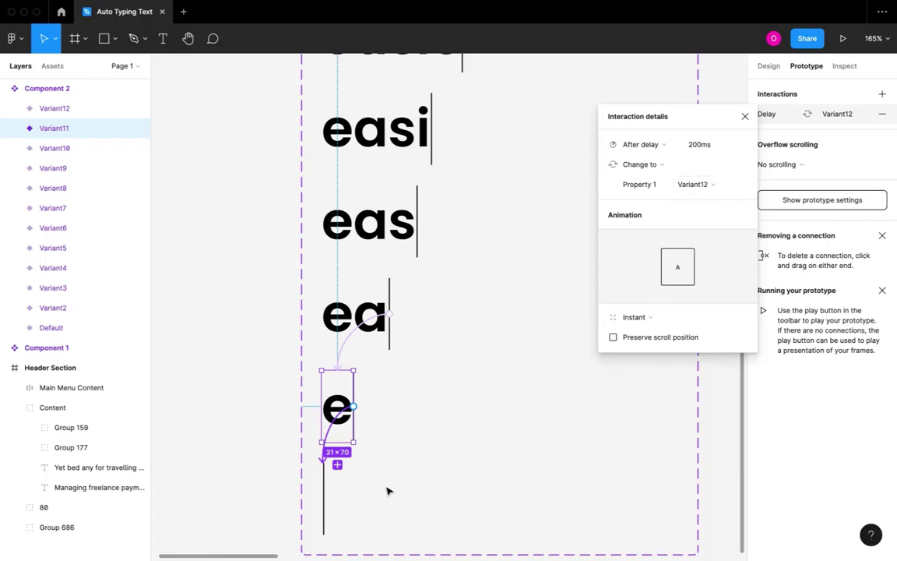
- Link the cursor-only Variant12 back to the Default variant with an After delay trigger of 200 ms
left_click(325, 500)
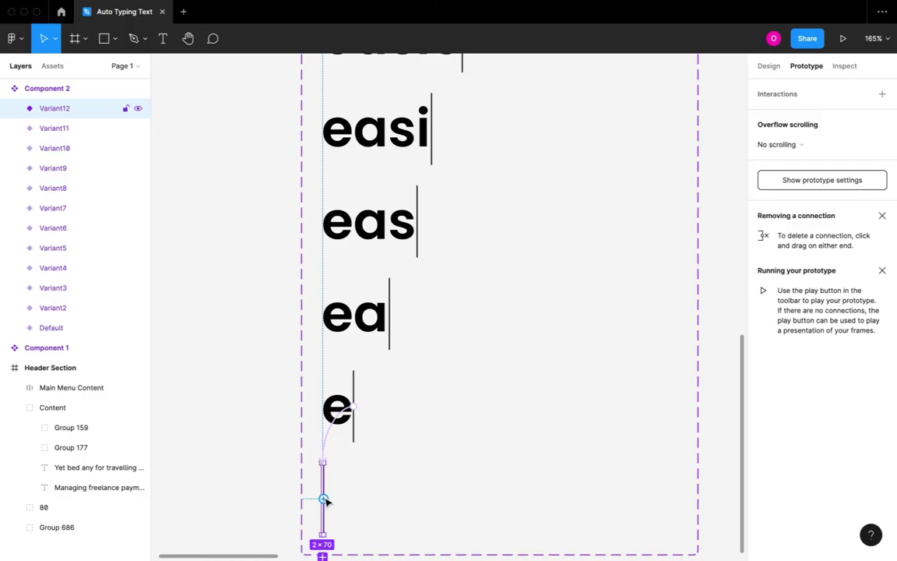
scroll(325, 500, "down", 5)
scroll(326, 500, "down", 4)
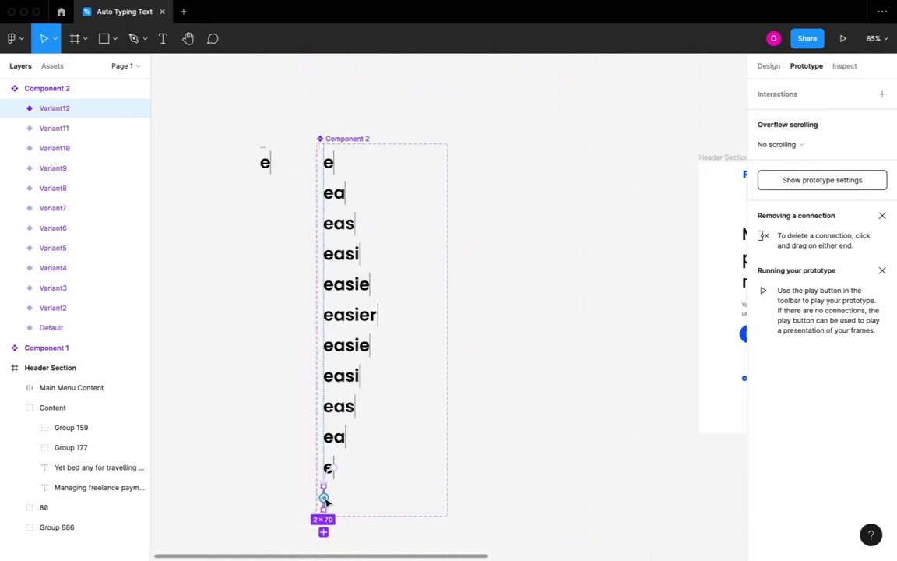
left_click_drag(325, 500, 333, 163)
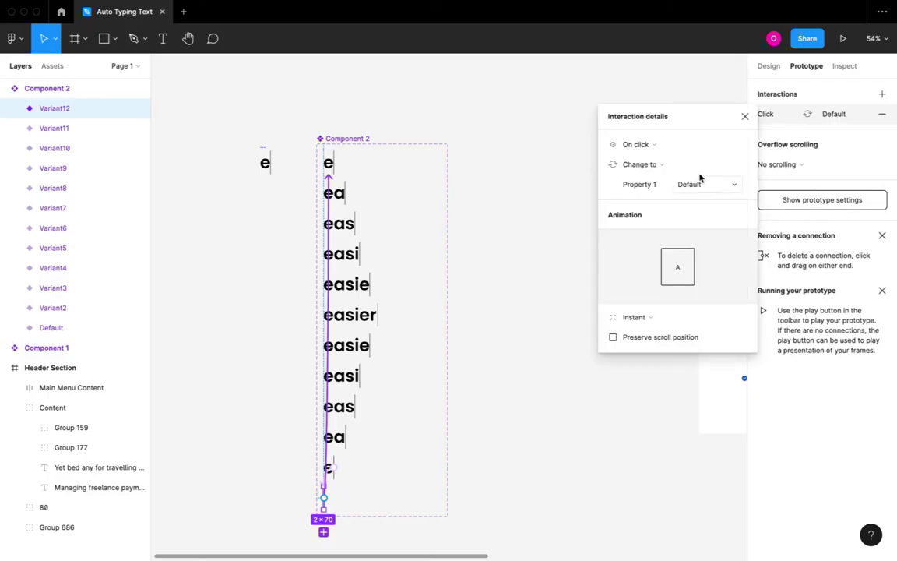
left_click(656, 145)
left_click(664, 302)
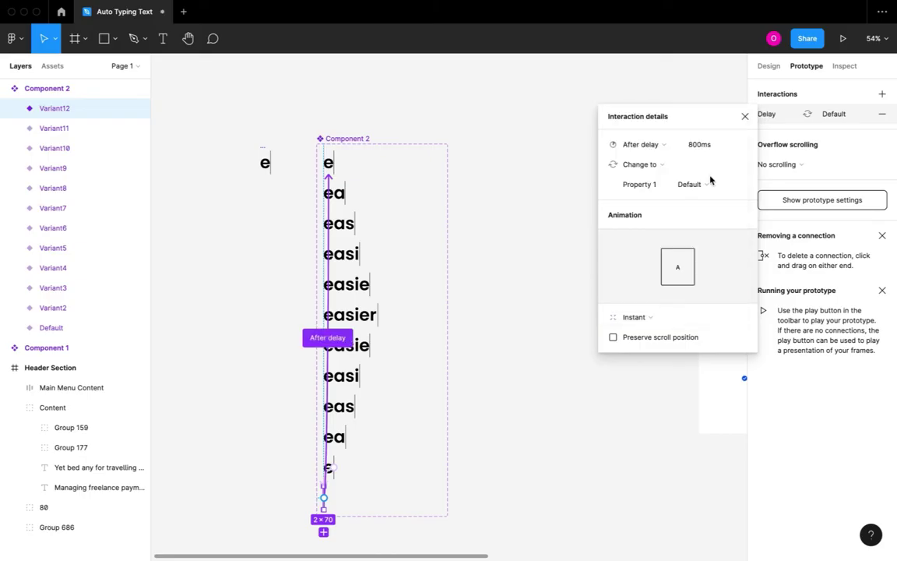
left_click(710, 146)
type("1")
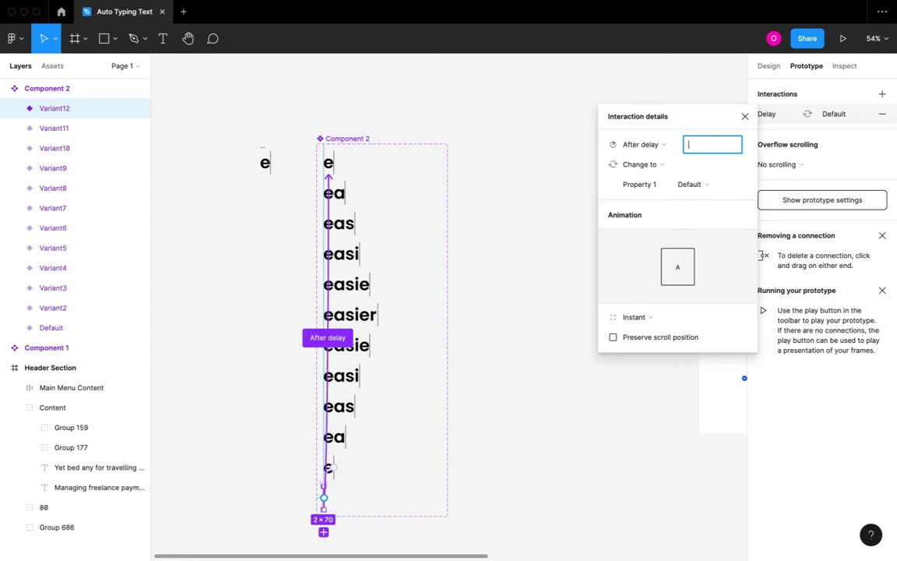
key("Return")
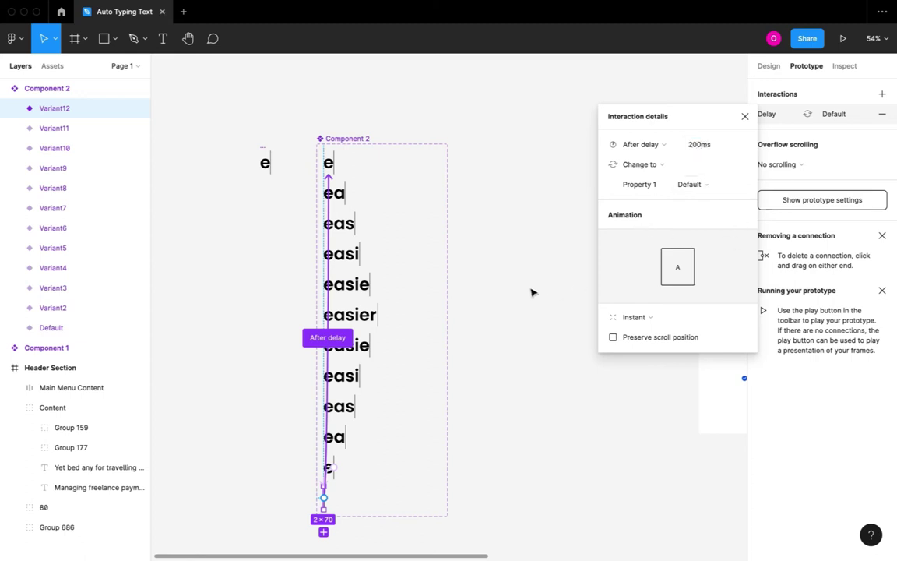
left_click(532, 292)
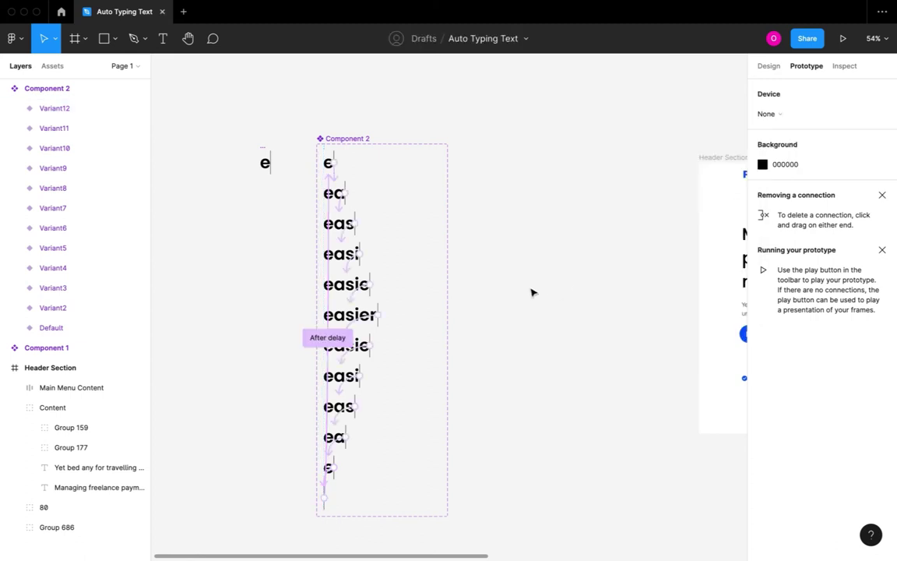
- Rename the component set containing the typing variants as "Easier auto typing"
double_click(353, 140)
type("Easier auto typing")
left_click(467, 176)
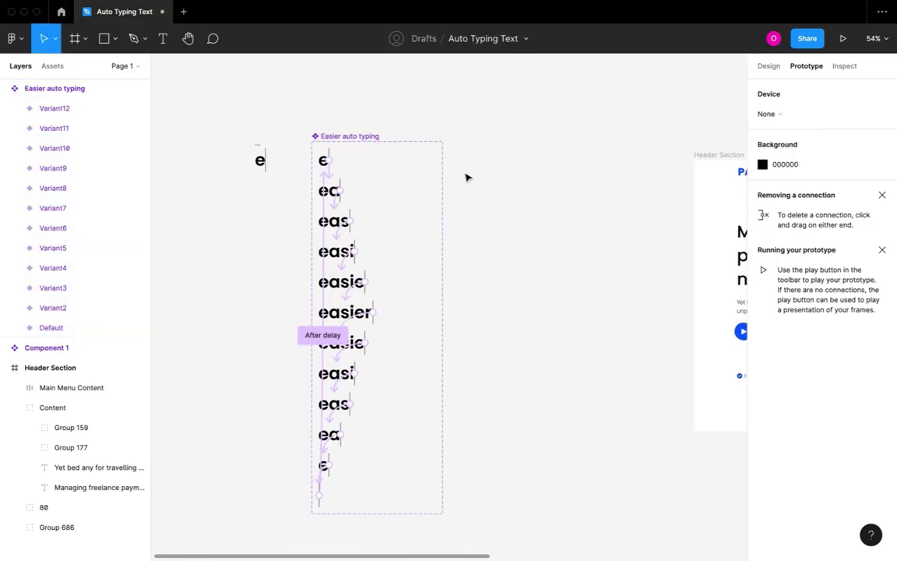
- Delete the word "easier" from the headline in the Header Section frame, leaving "never been" on the last line
scroll(466, 177, "right", 3)
scroll(466, 178, "right", 9)
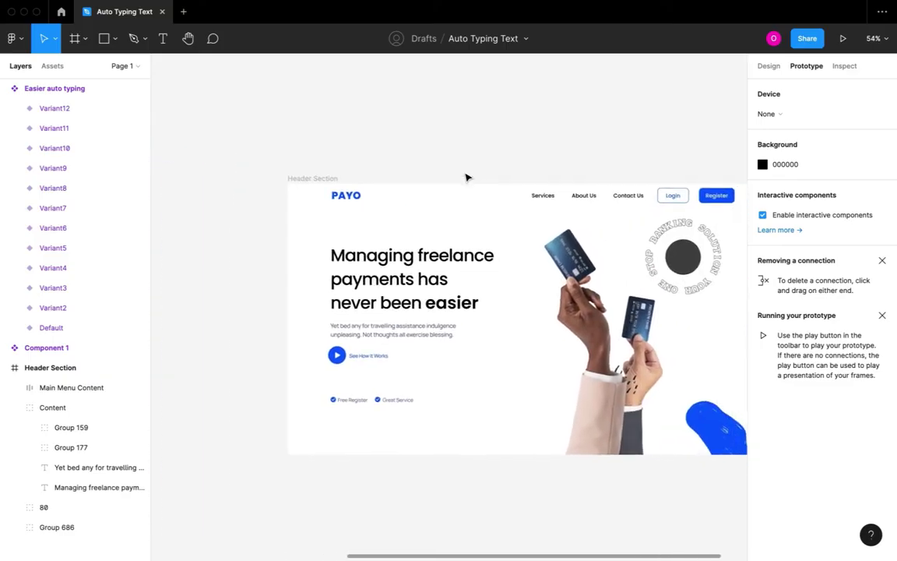
scroll(467, 178, "down", 5)
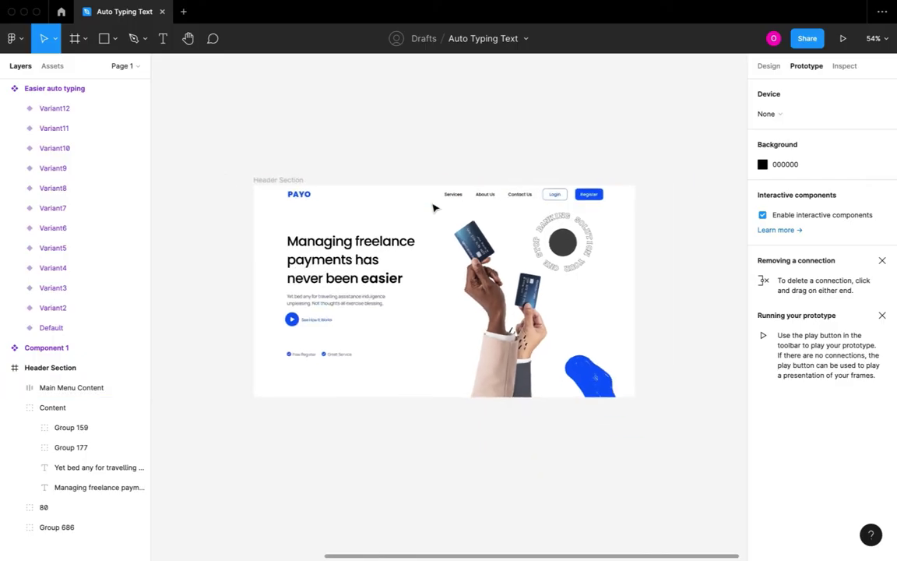
scroll(404, 232, "up", 4)
scroll(403, 235, "down", 4)
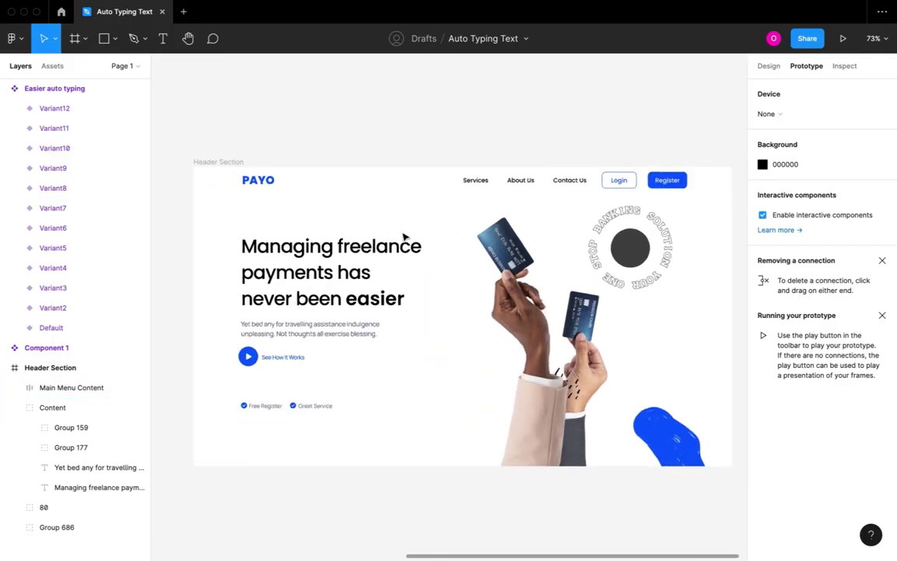
key("t")
left_click_drag(361, 283, 408, 286)
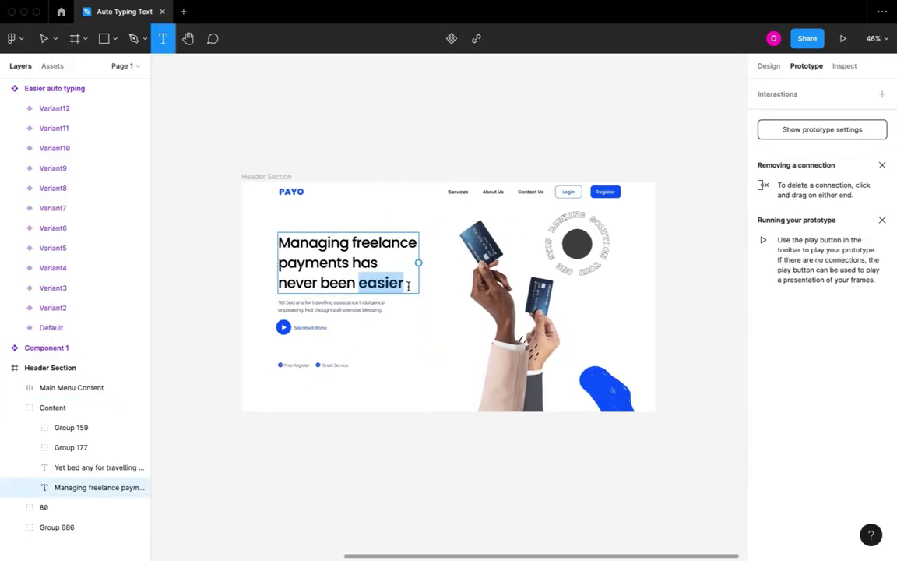
key("BackSpace")
left_click(405, 140)
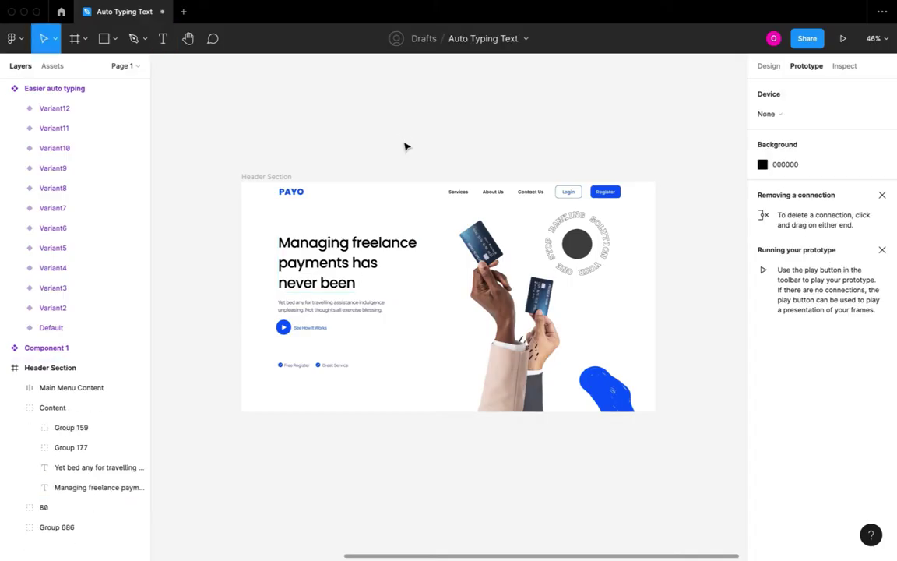
- Insert an instance of the "Easier auto typing" component into the header and align it right after "never been"
left_click(5, 89)
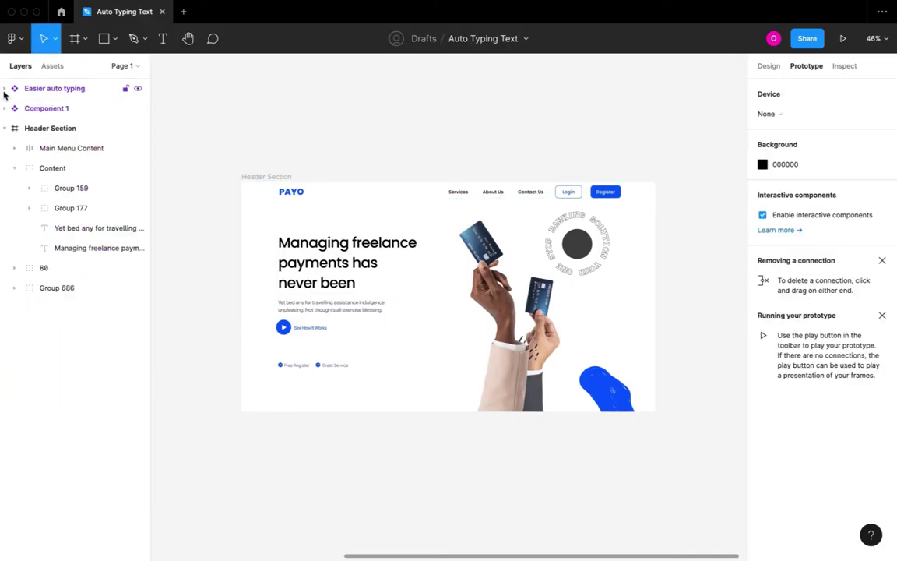
left_click(5, 128)
left_click(52, 67)
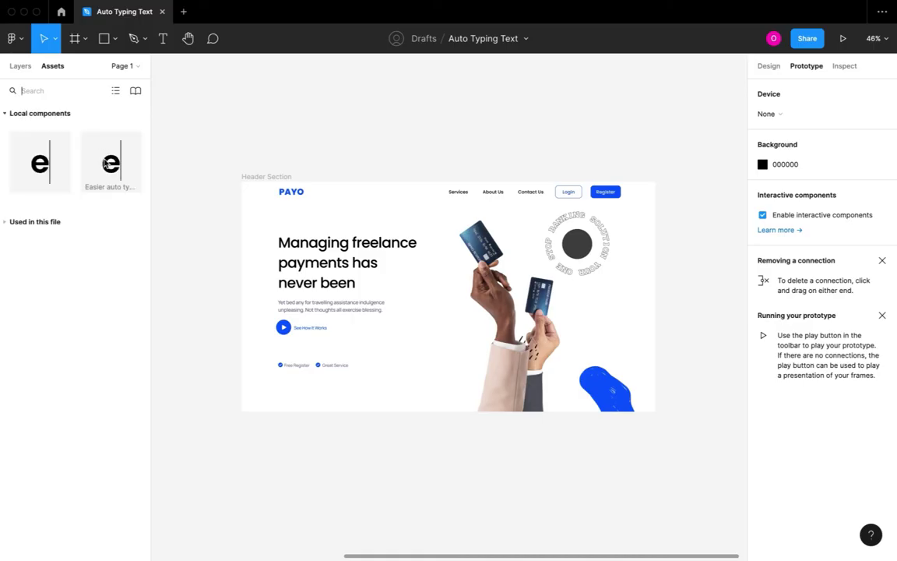
left_click_drag(105, 162, 373, 278)
scroll(373, 277, "up", 10)
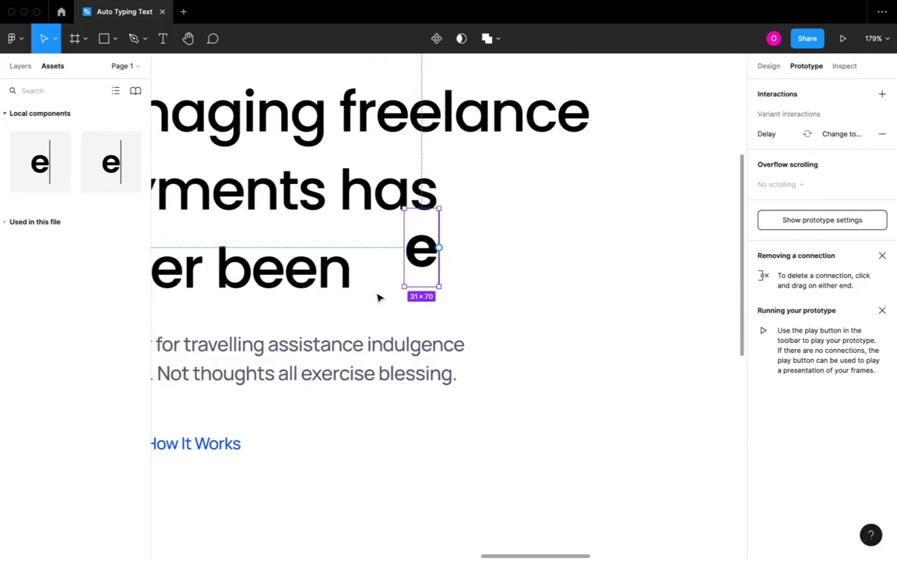
scroll(528, 318, "down", 8)
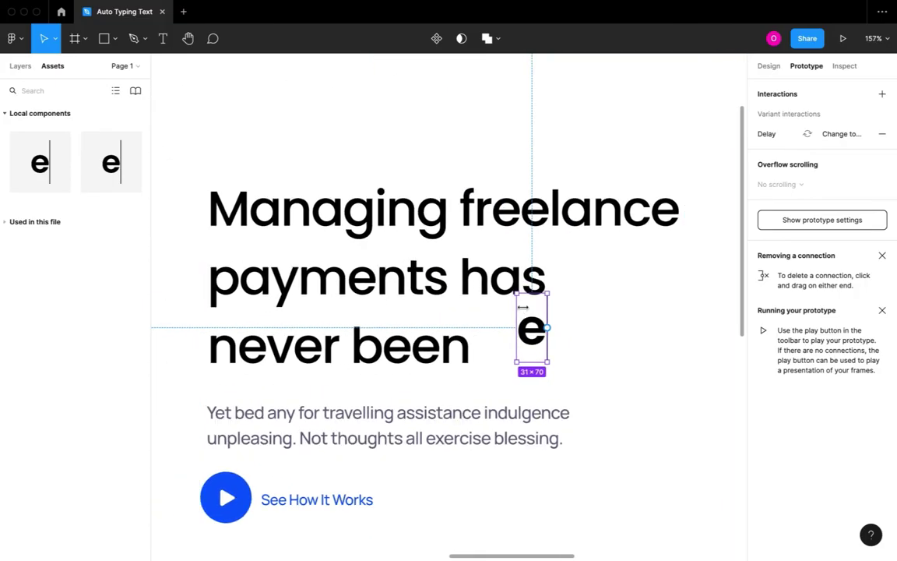
left_click_drag(518, 337, 512, 333)
left_click(597, 318)
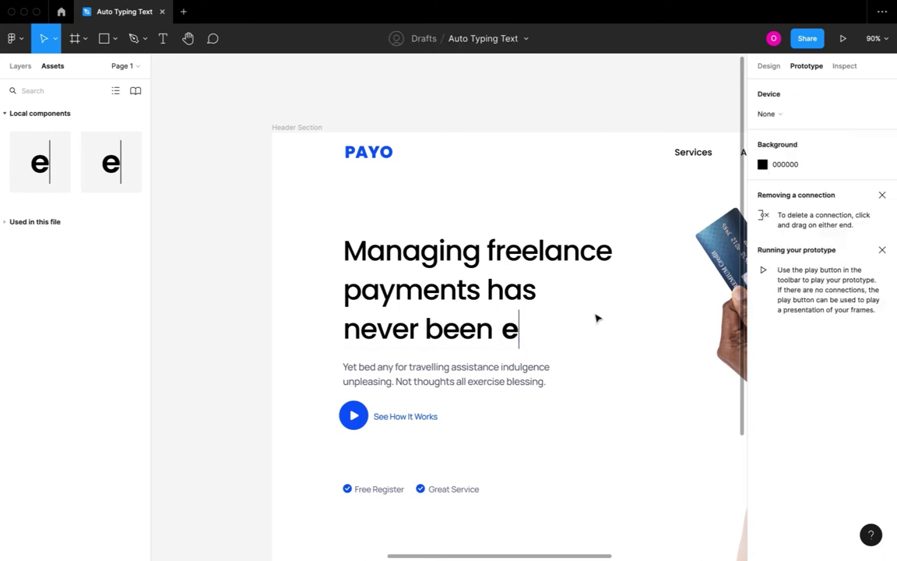
- Play the header prototype to check the looping typing animation, and return to the design file
left_click(844, 39)
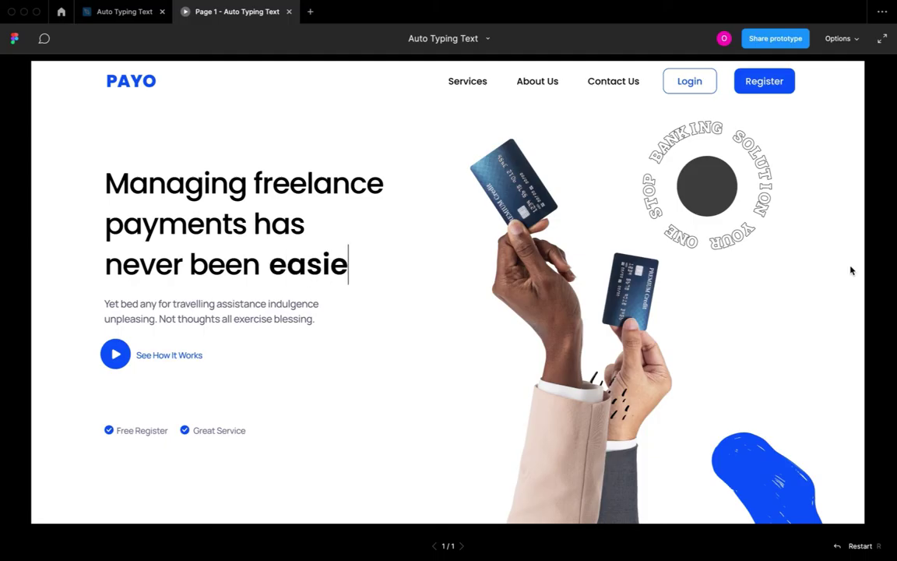
key("ctrl+shift+Tab")
- Set the stroke weight of the cursor line, Vector 332 in Component 1, to 2
left_click(261, 131)
key("shift+2")
key("alt+9")
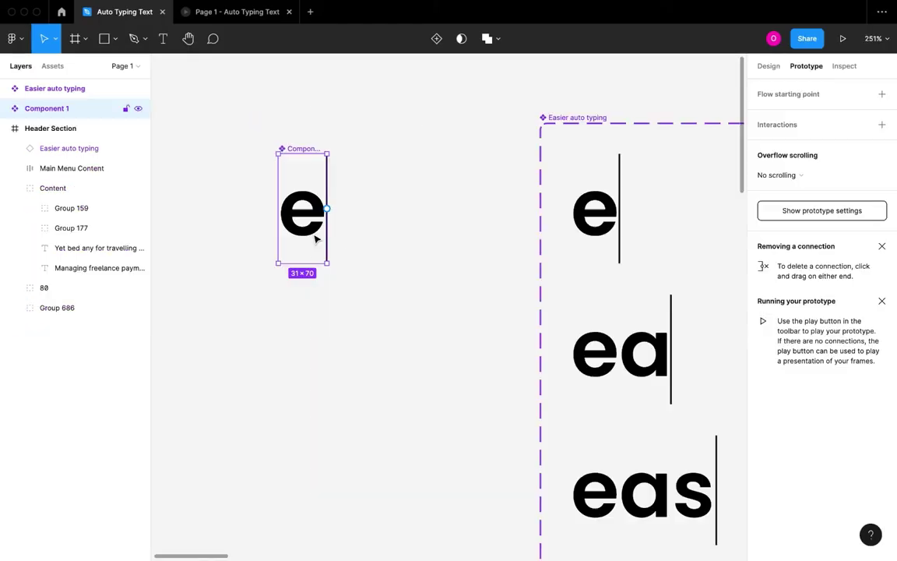
left_click(5, 111)
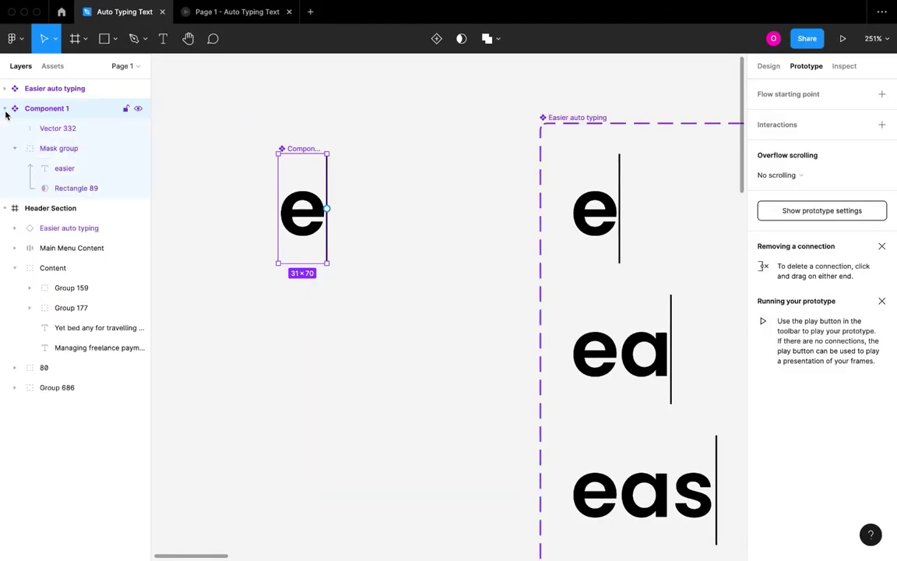
left_click(64, 133)
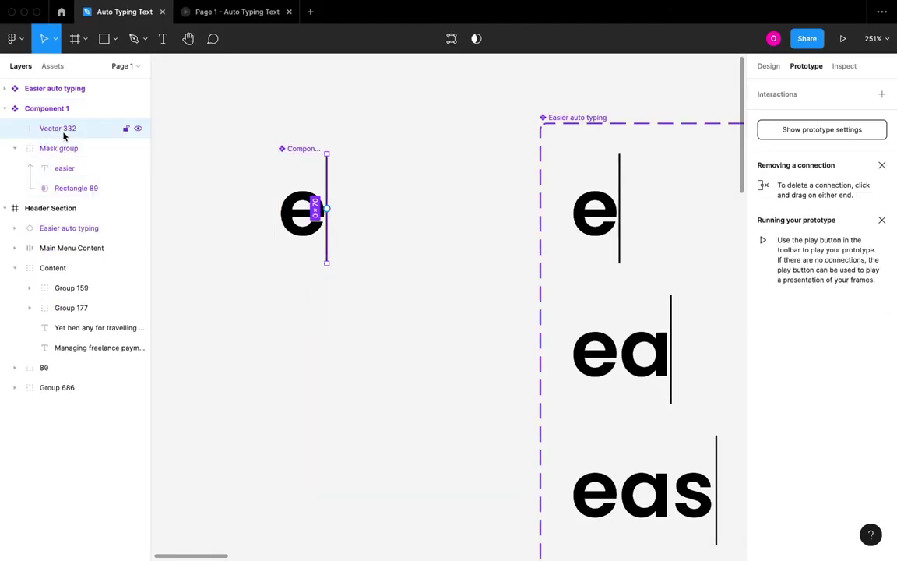
left_click(769, 69)
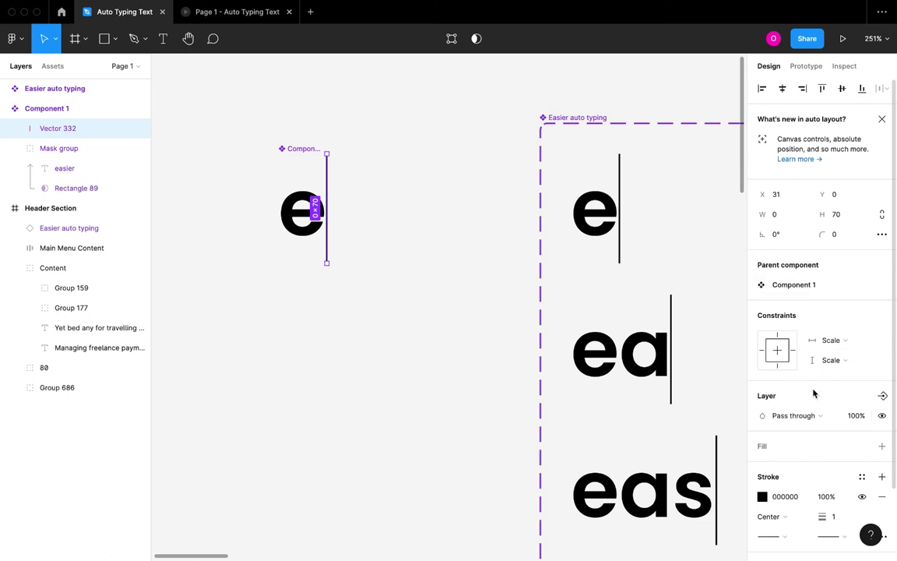
scroll(814, 393, "down", 3)
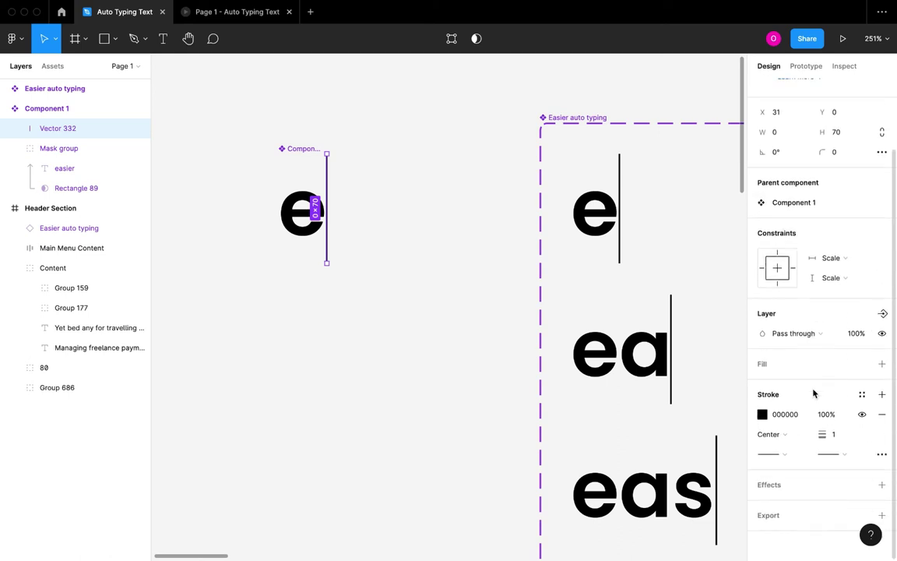
type("3")
key("Return")
left_click(842, 437)
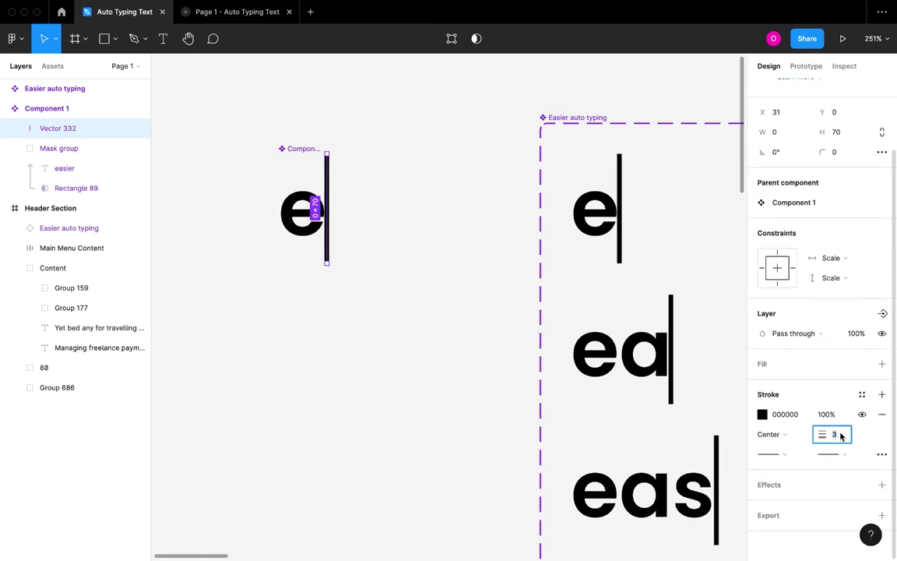
type("2")
key("Return")
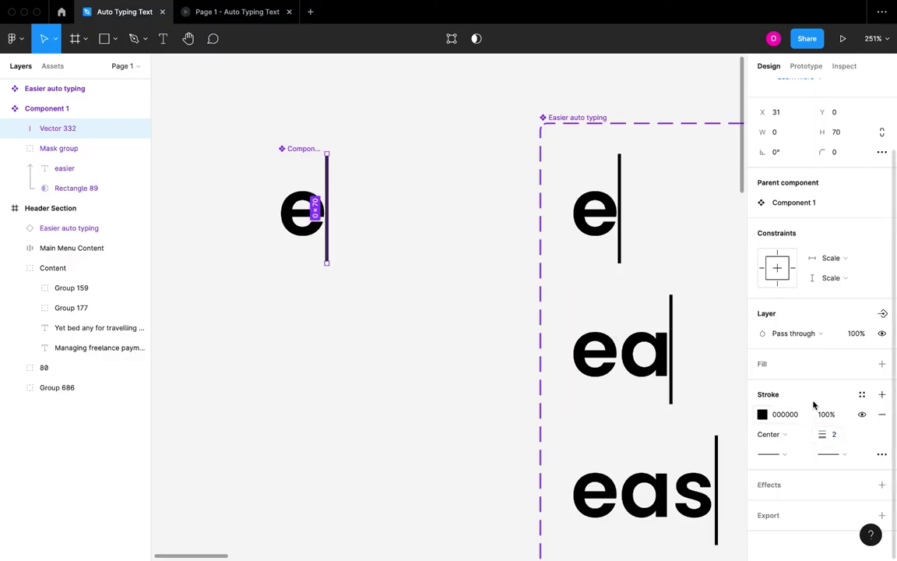
- Give the cursor line's end point a Round cap
left_click(836, 458)
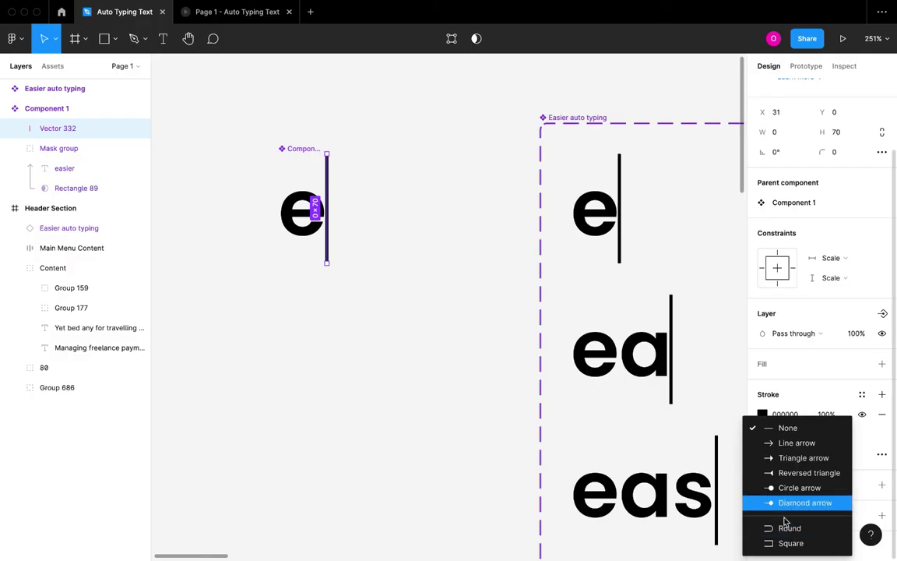
left_click(789, 528)
key("Escape")
- Create a component property named "Text" with the value "easier" for the content of Component 1's masked text layer
scroll(249, 110, "down", 10)
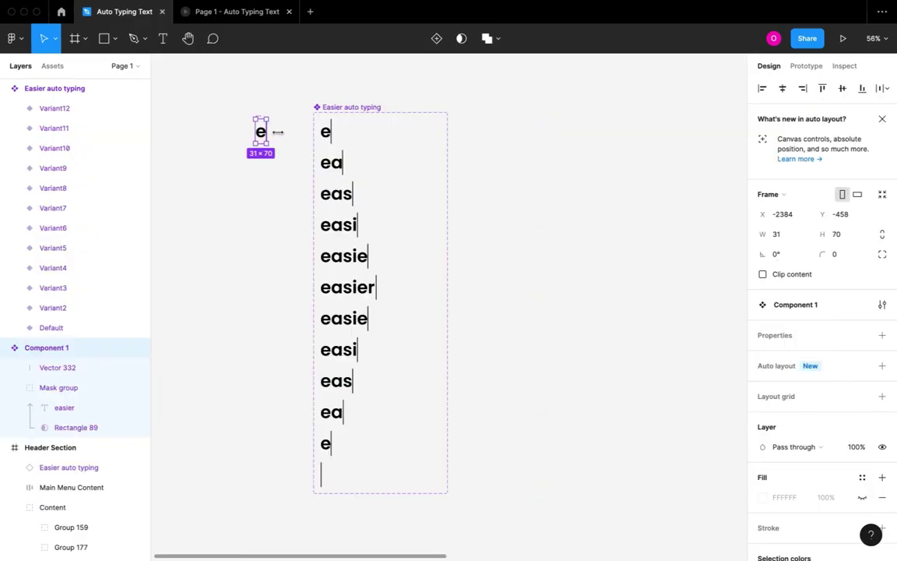
left_click(290, 151)
left_click(256, 119)
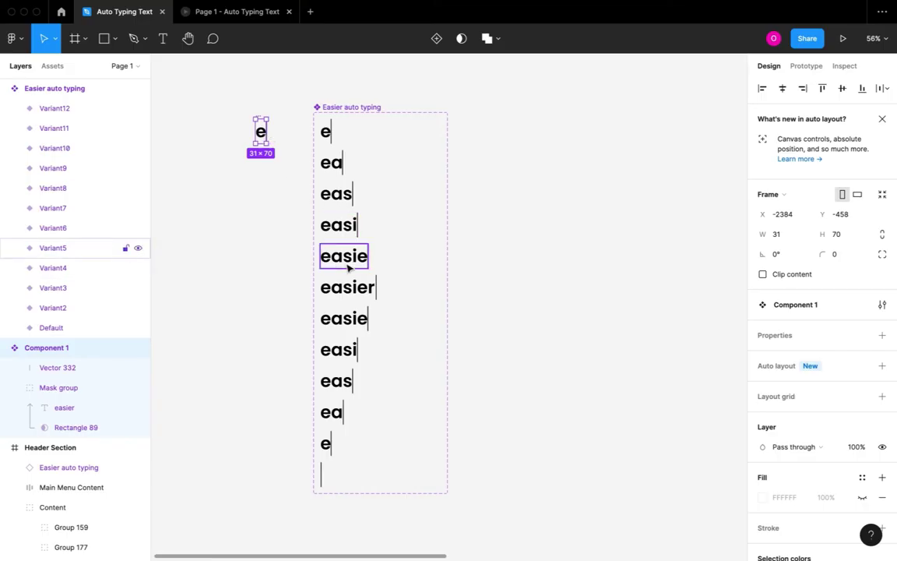
double_click(260, 132)
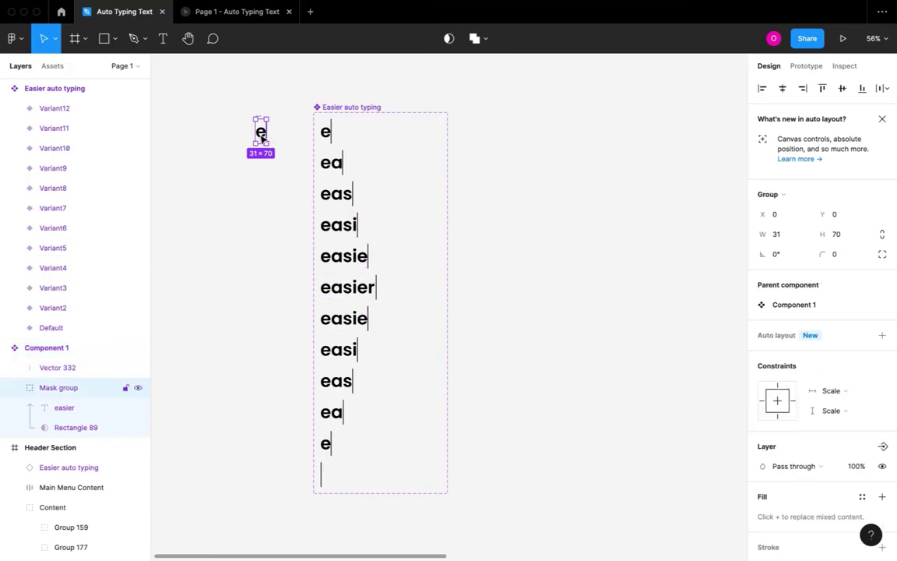
double_click(261, 132)
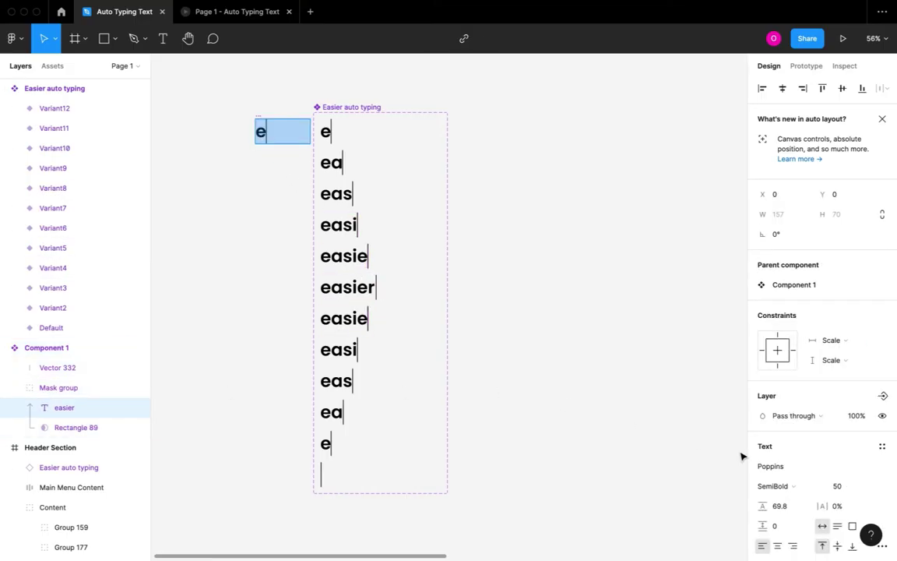
scroll(820, 461, "down", 3)
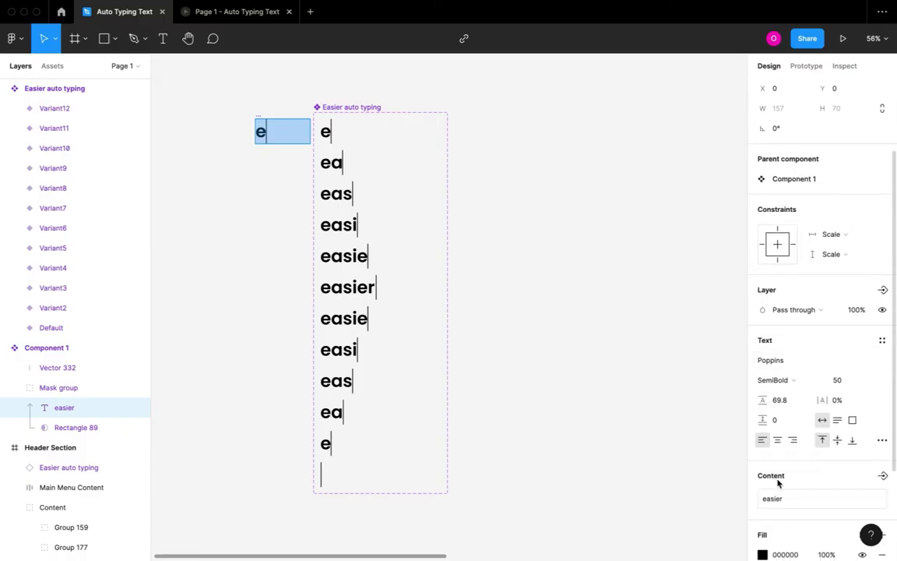
left_click(883, 476)
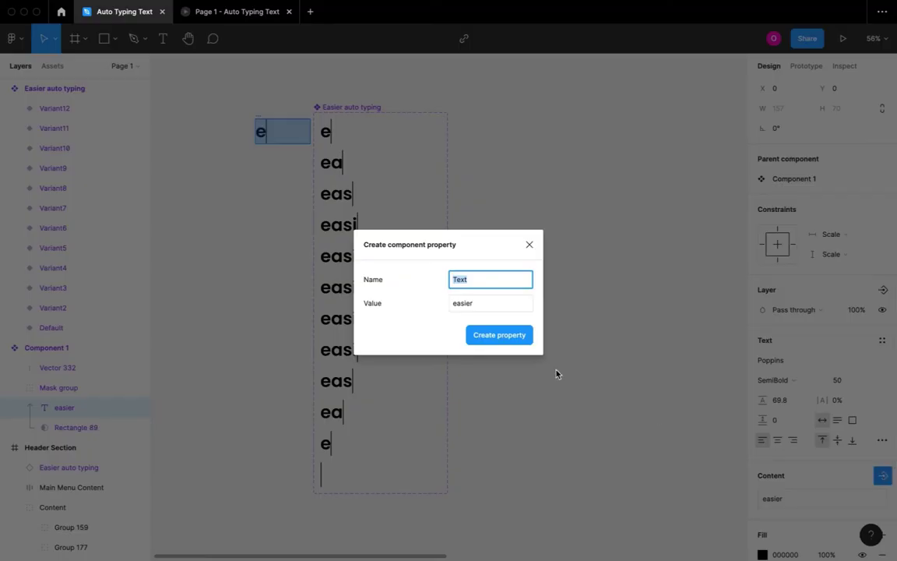
left_click(511, 336)
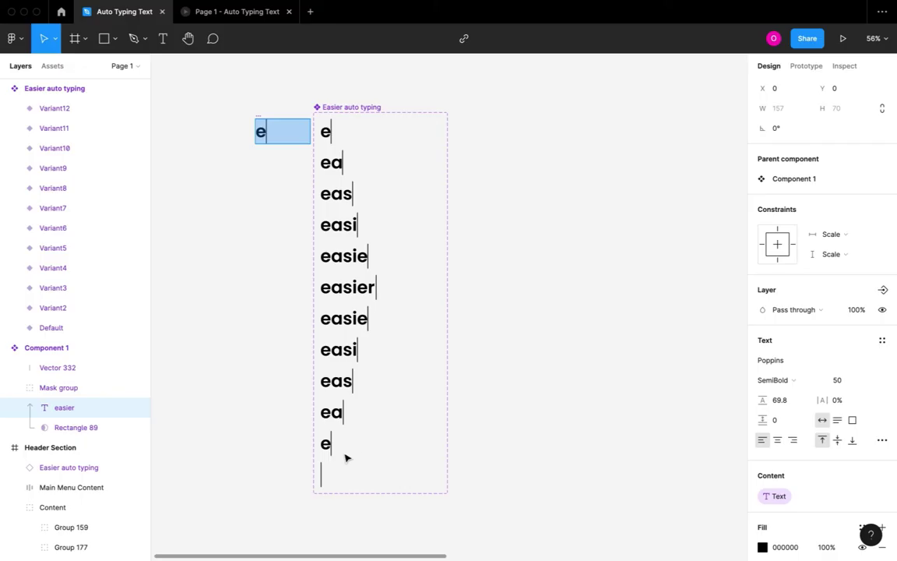
key("Escape")
key("Escape")
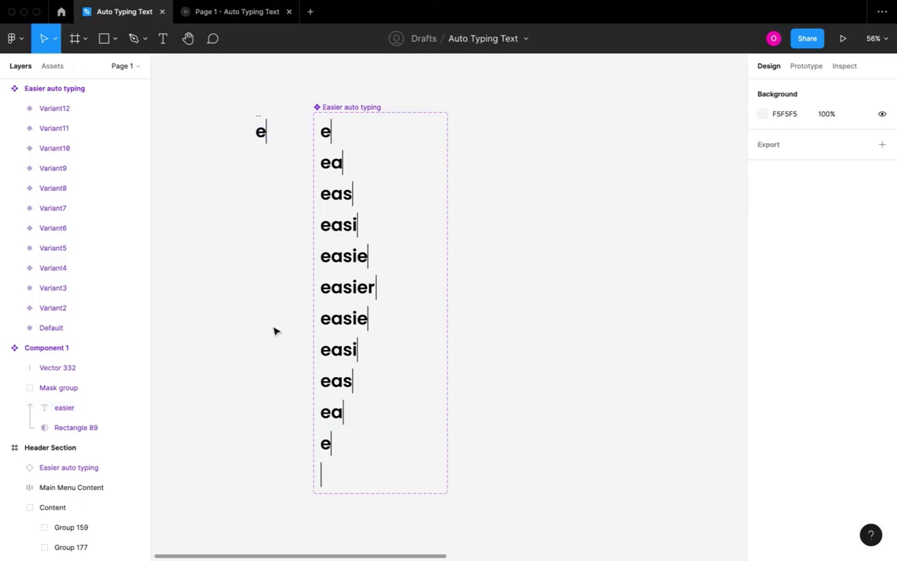
- Add a new variant below the cursor-only Variant12 in the Easier auto typing component set
left_click(352, 110)
scroll(346, 405, "down", 2)
scroll(345, 405, "up", 5)
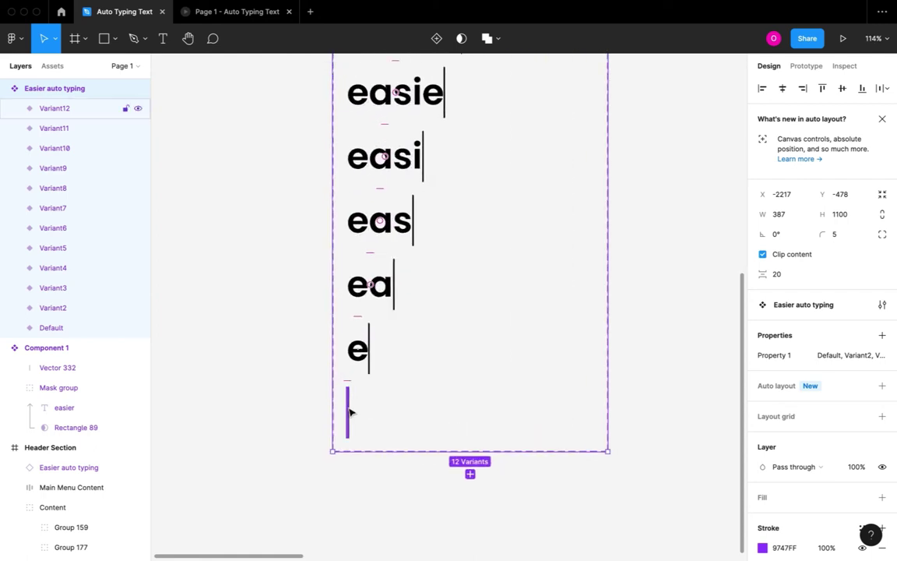
left_click(352, 419)
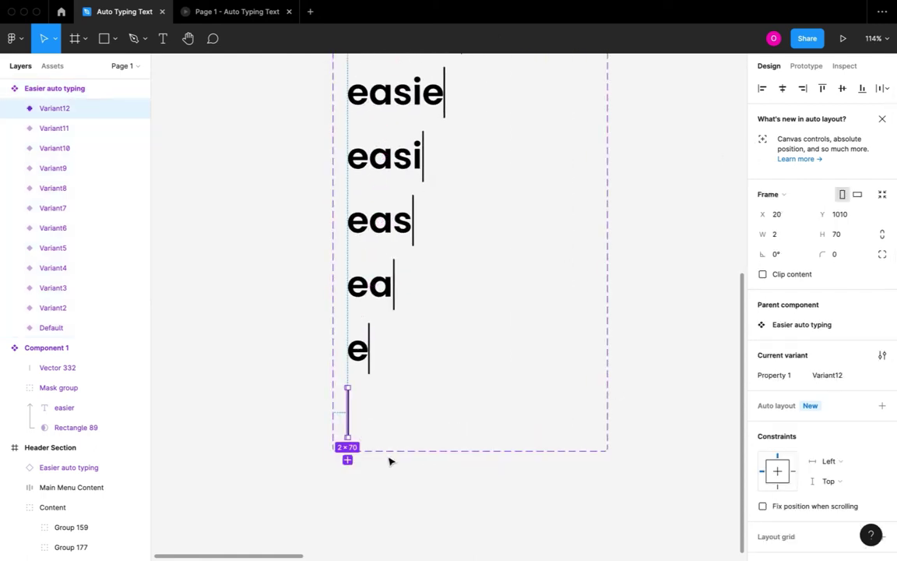
left_click(348, 461)
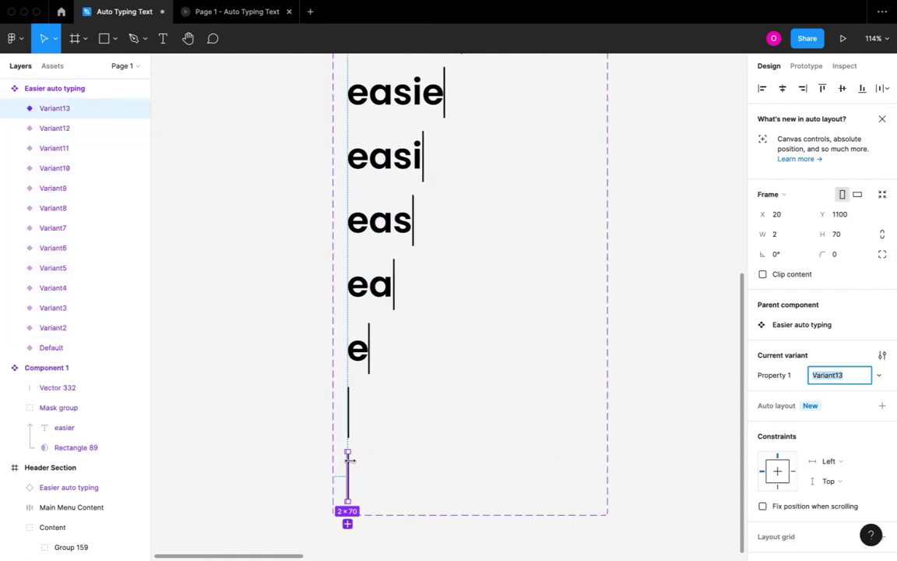
- Set the Text property of the Component 1 instance inside Variant13 to "faster"
key("ctrl+v")
left_click(836, 376)
type("fa")
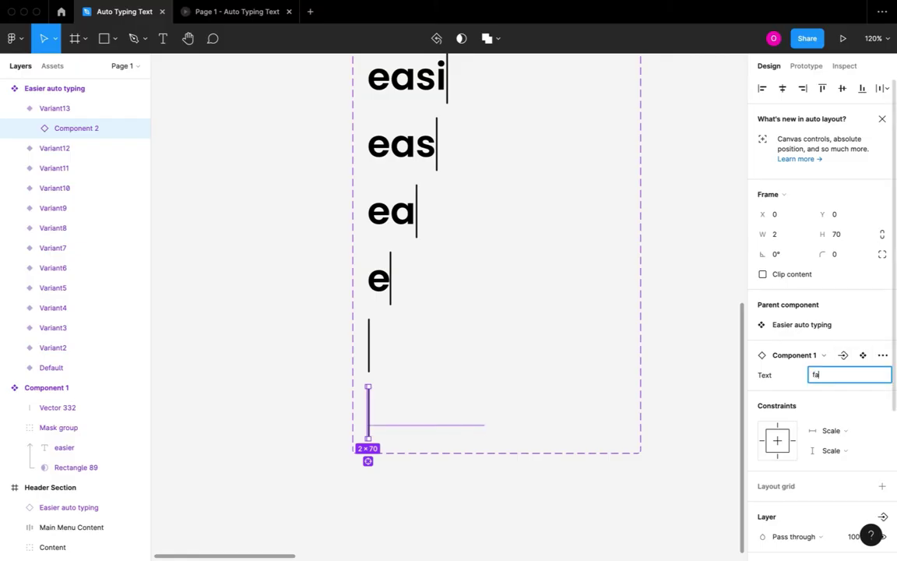
key("Return")
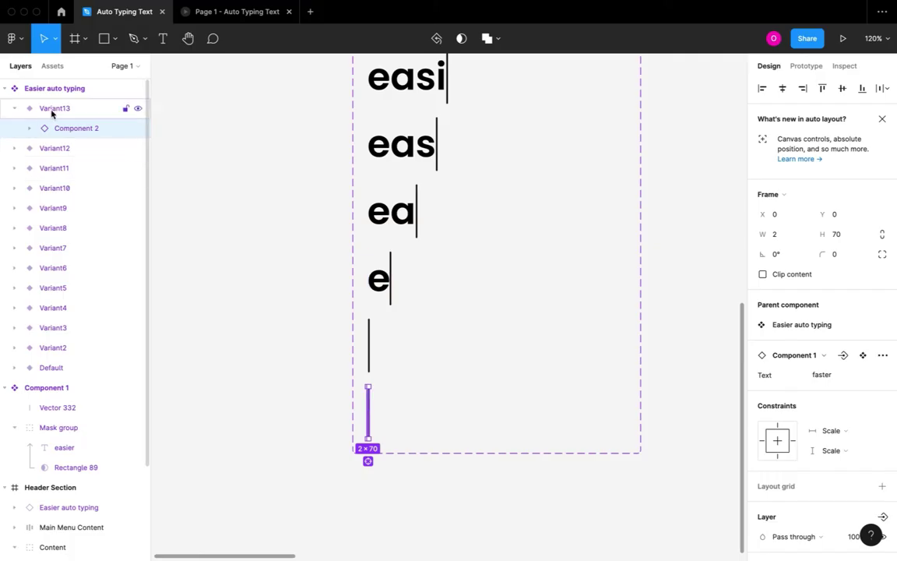
- Widen Variant13 to 20 so that it reveals only the letter "f" before the cursor
left_click(14, 110)
left_click(53, 110)
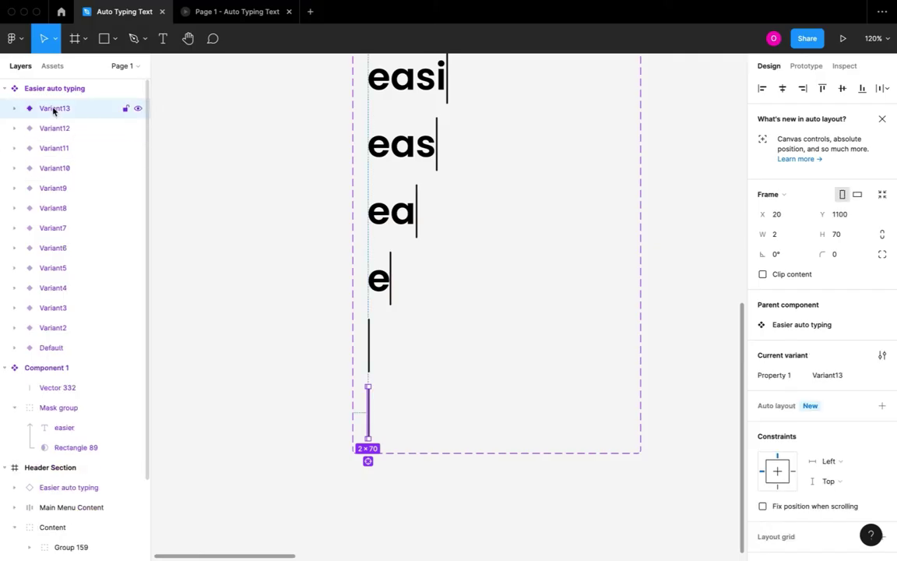
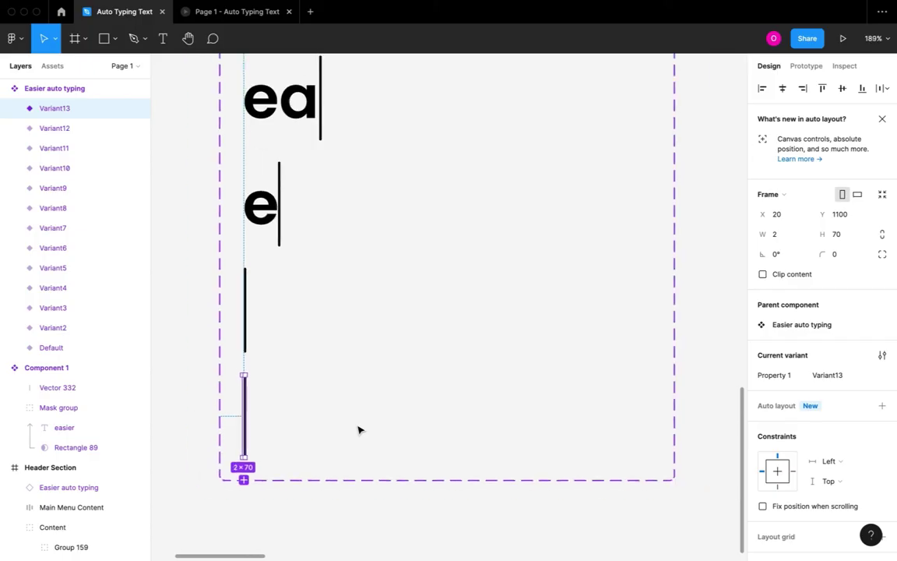
mouse_move(249, 425)
left_mouse_down()
mouse_move(284, 427)
mouse_move(267, 425)
left_mouse_up()
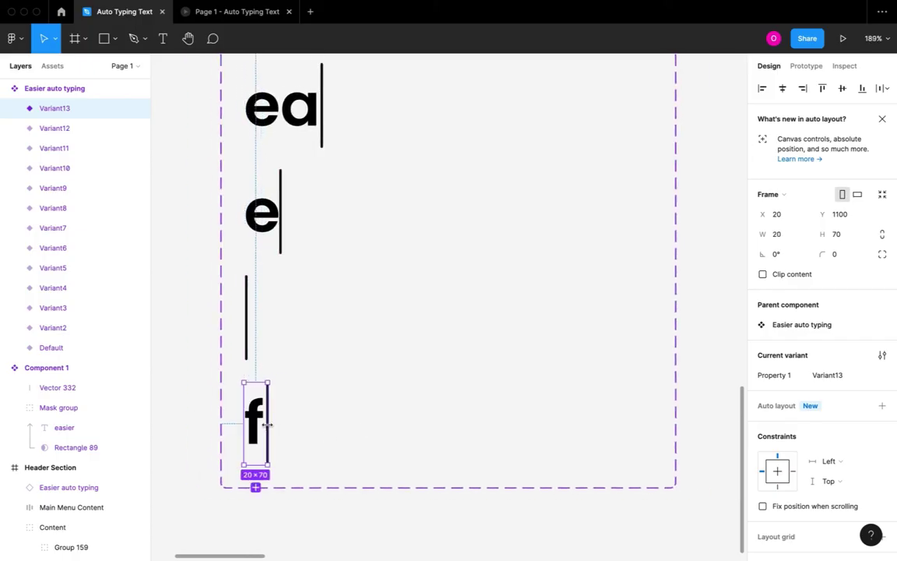
- Add two more variants, widening them to 51 and 79 to reveal "fa" and "fas"
left_click(256, 488)
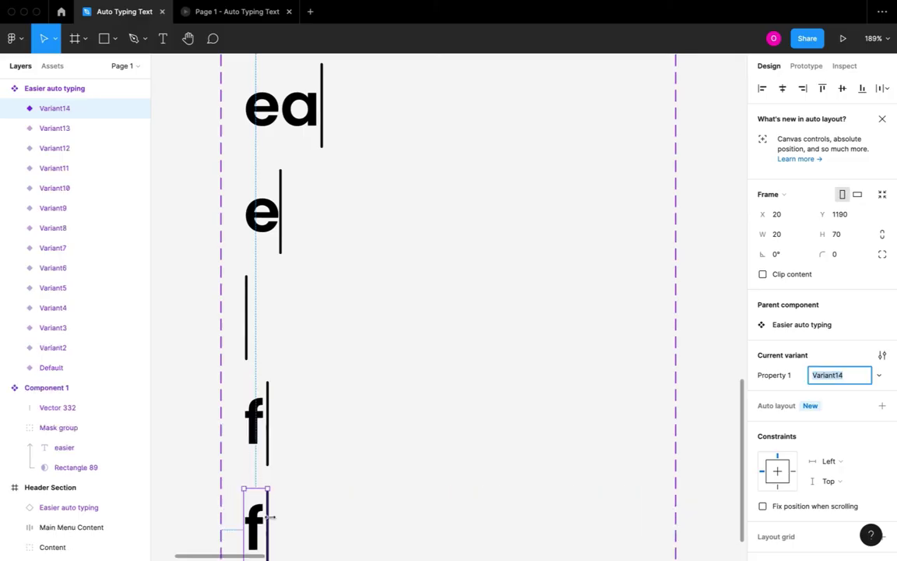
scroll(271, 516, "down", 5)
left_click_drag(285, 325, 319, 327)
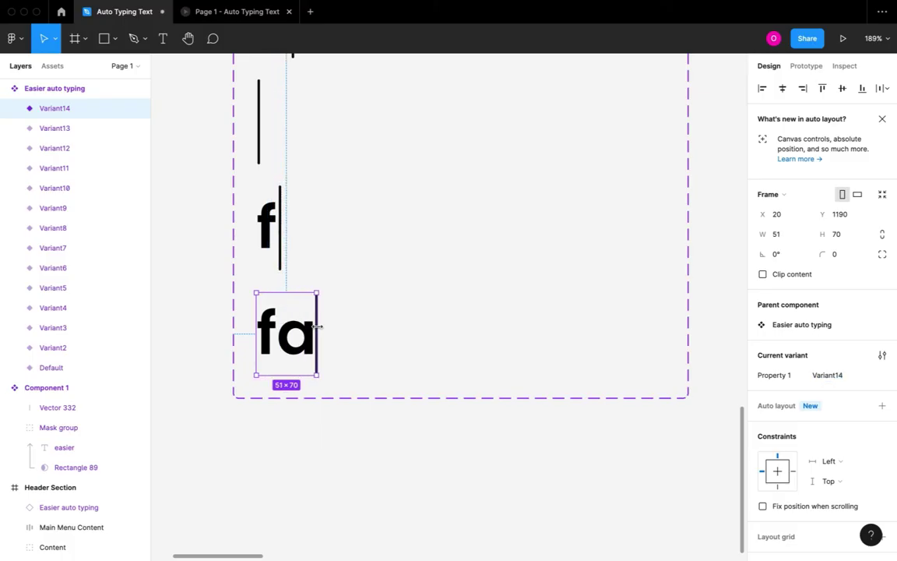
left_click(286, 398)
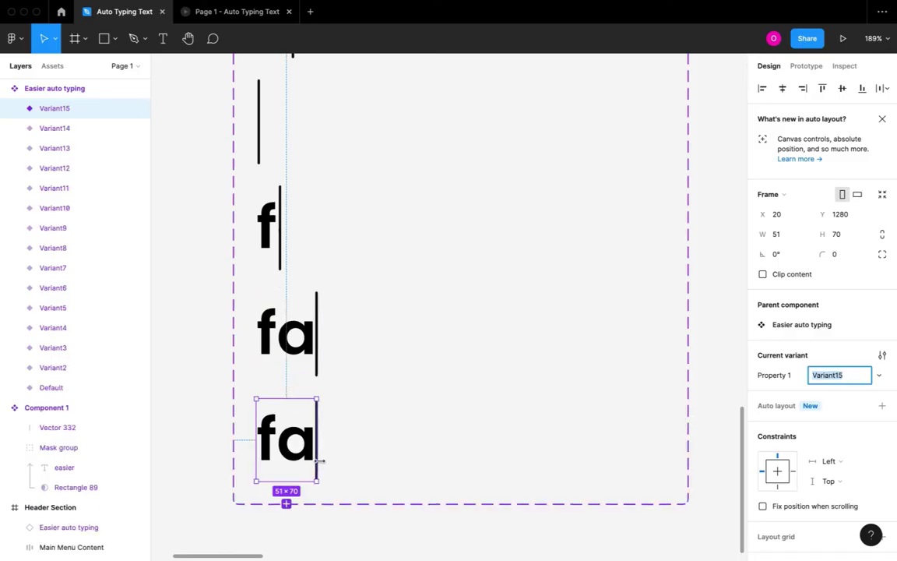
left_click_drag(318, 460, 351, 460)
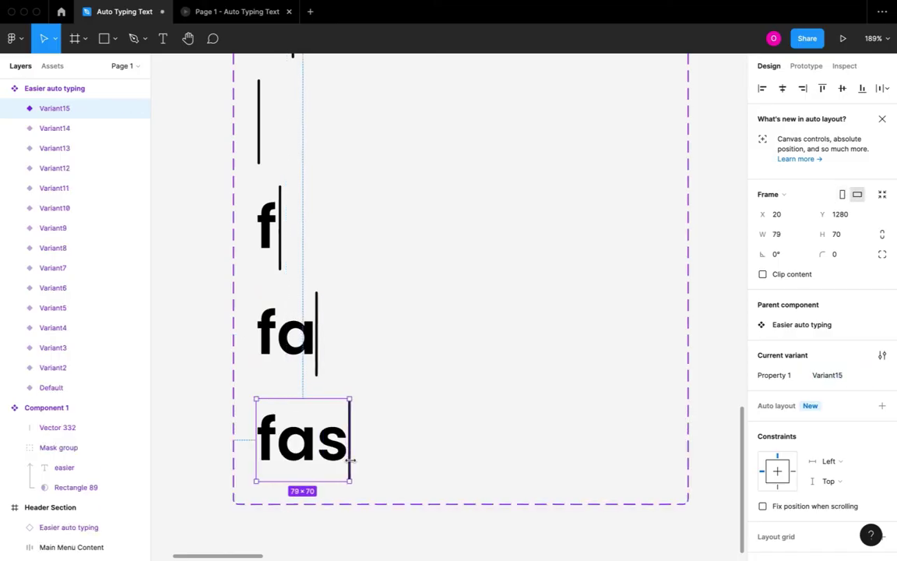
- Add three further variants that reveal "fast", "faste" at 132 wide and "faster" at 153 wide
scroll(352, 502, "down", 3)
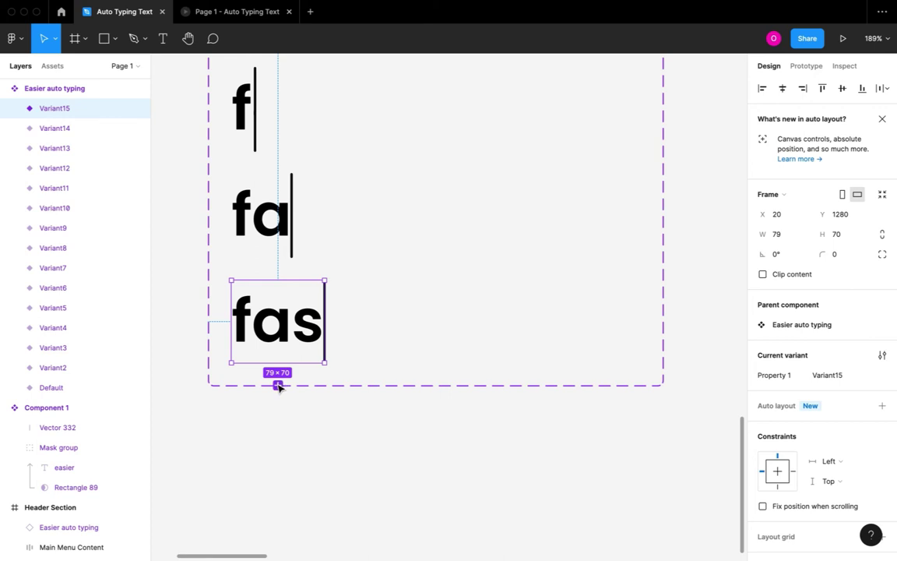
left_click(278, 385)
left_click_drag(326, 411, 400, 392)
left_click(289, 492)
scroll(356, 520, "down", 3)
left_click(323, 454)
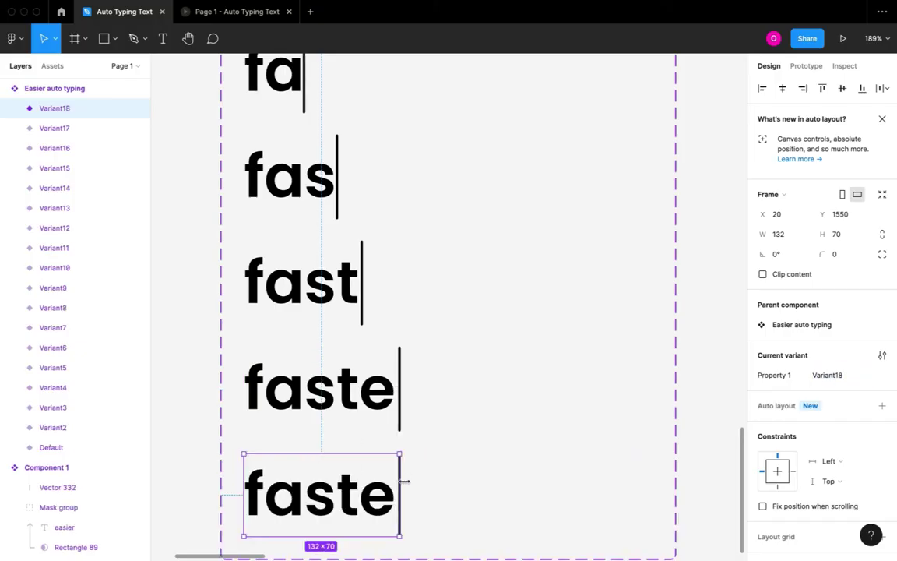
left_click_drag(401, 496, 424, 495)
- Add three deleting-phase variants after "faster", narrowed to show "faste", "fast" at 100 wide and "fas" at 79 wide
scroll(375, 422, "down", 3)
left_click(354, 401)
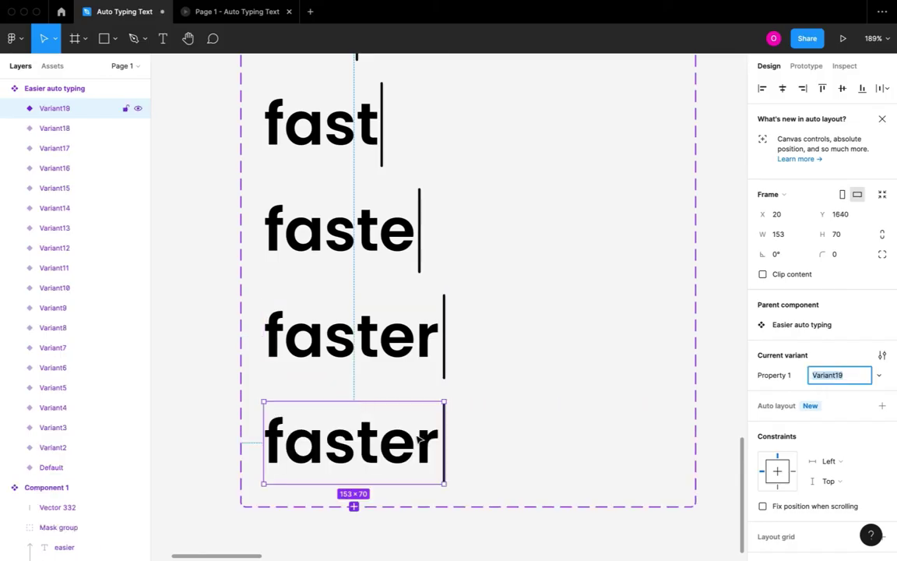
left_click_drag(443, 443, 413, 422)
left_click(342, 504)
scroll(342, 506, "down", 4)
left_click(355, 468)
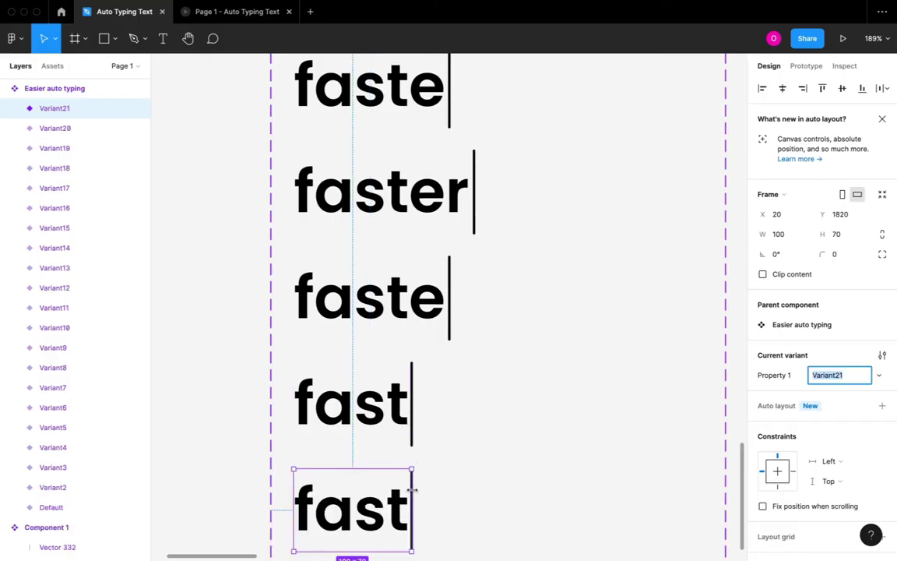
left_click_drag(412, 510, 385, 510)
- Add two more deleting-phase variants, narrowed to 54 for "fa" and 19 for "f"
scroll(385, 498, "down", 3)
left_click(367, 401)
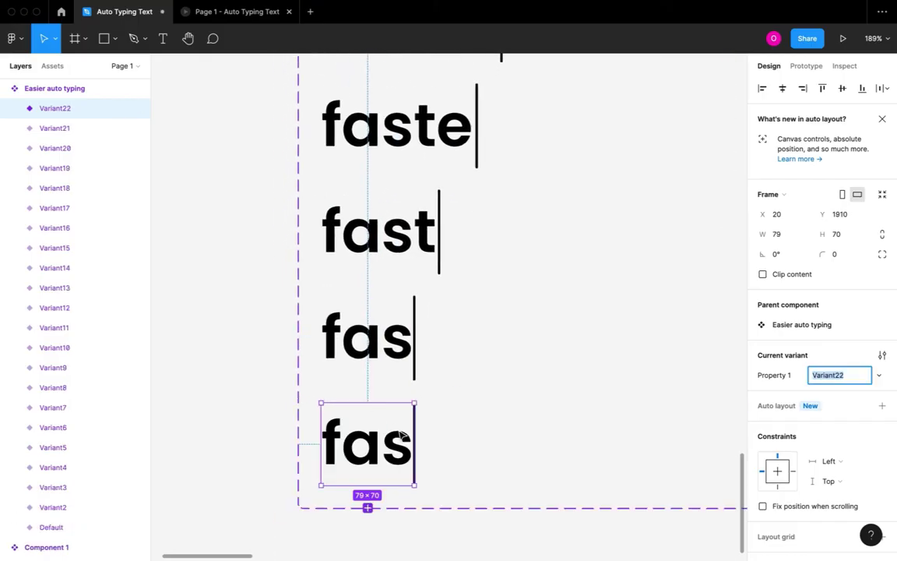
left_click_drag(416, 434, 385, 434)
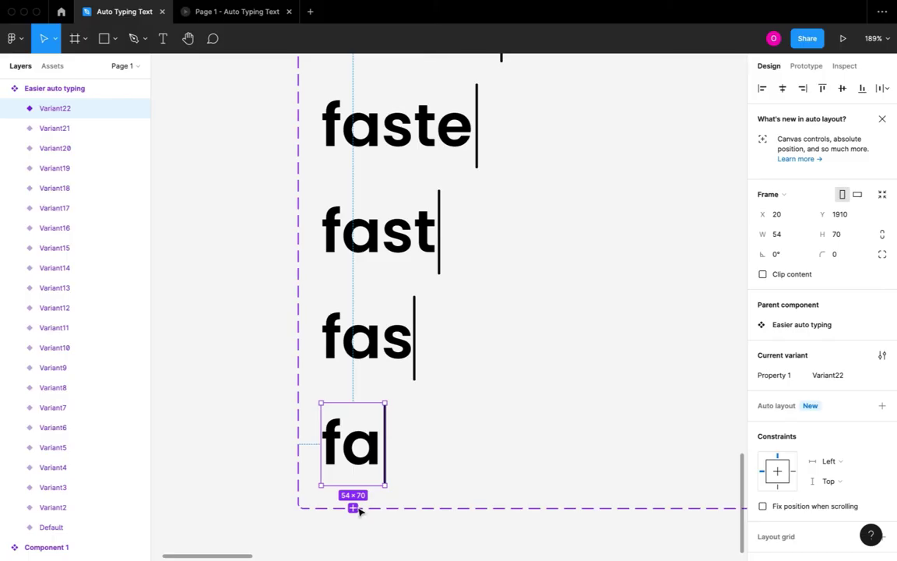
left_click(354, 508)
scroll(365, 506, "down", 3)
left_click_drag(391, 389, 349, 391)
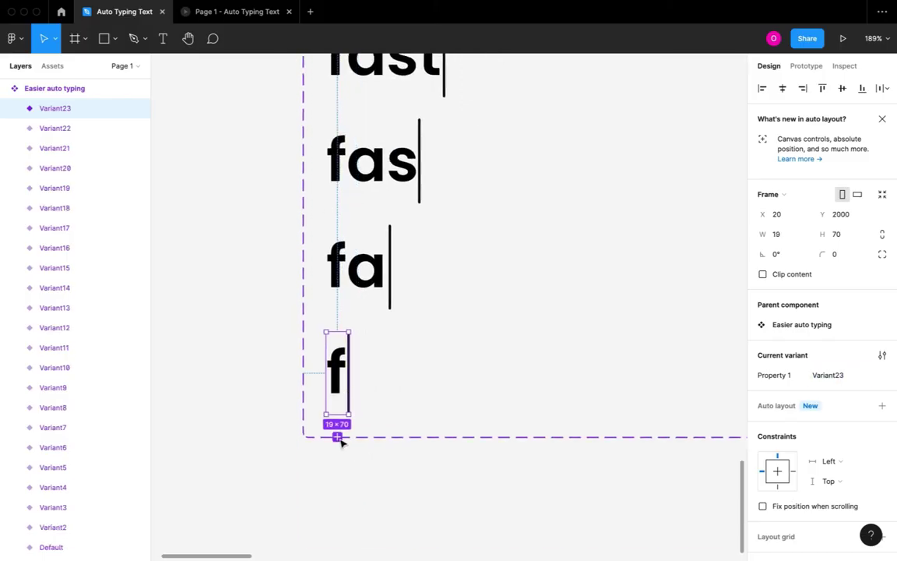
- Add a final variant, Variant24, and narrow it to 2 so that only the cursor remains
left_click(337, 437)
scroll(351, 471, "up", 10)
left_click_drag(415, 408, 314, 403)
- Remove the prototype interactions from Variant13 through Variant23, leaving out the cursor-only Variant24
scroll(315, 403, "down", 10)
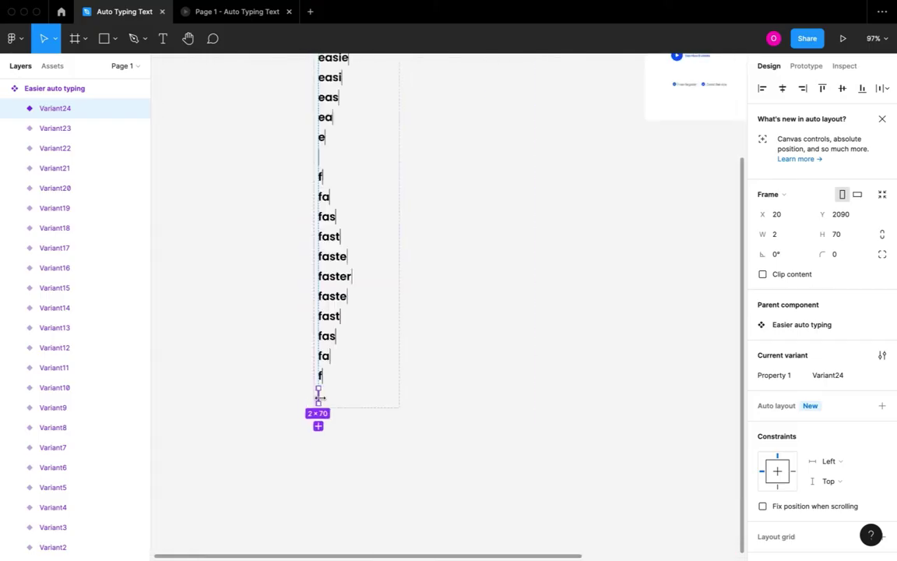
scroll(319, 399, "down", 5)
left_click(821, 67)
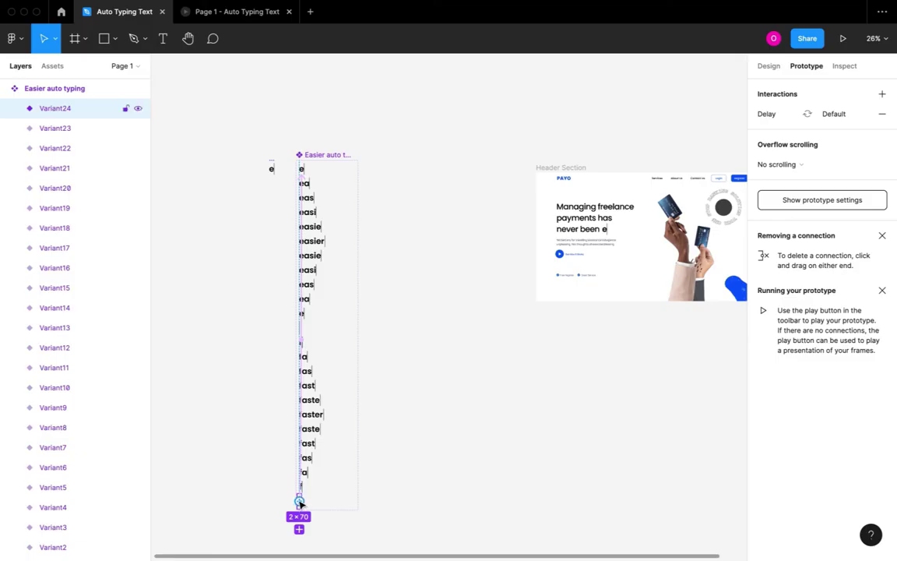
scroll(331, 433, "up", 5)
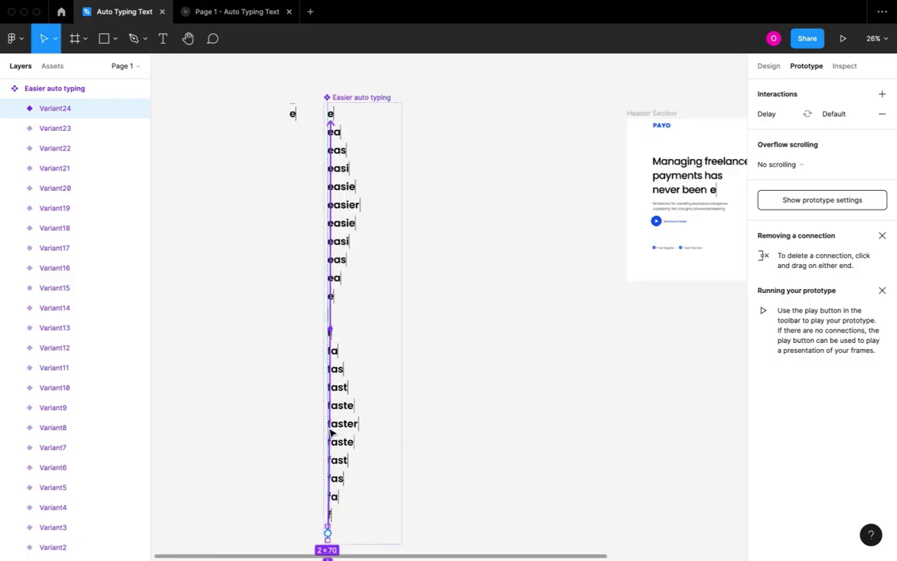
left_click(343, 302)
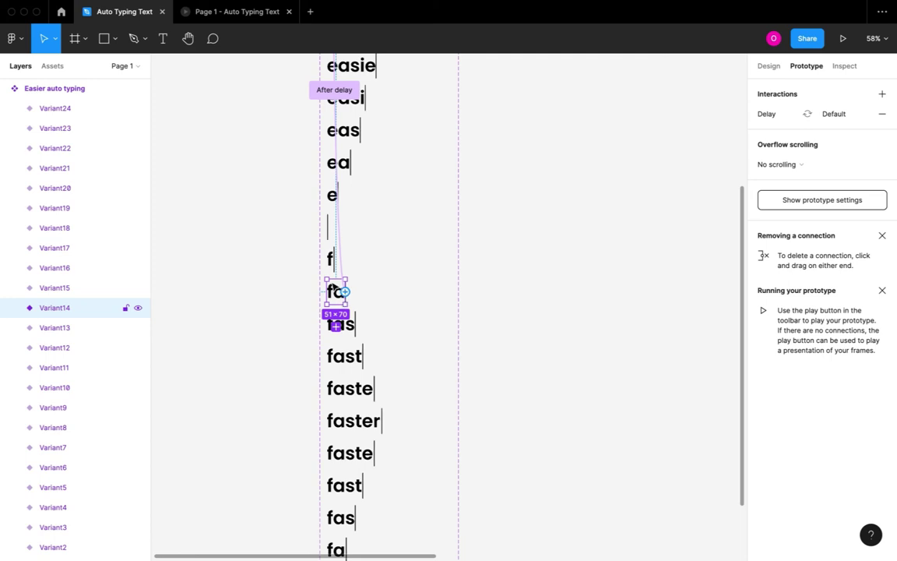
left_click(331, 265)
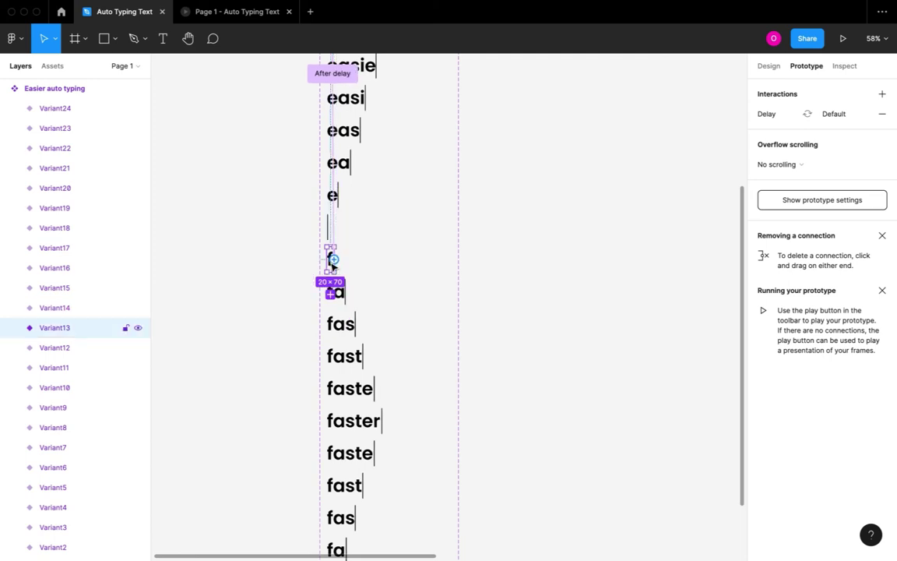
left_click(347, 301, "shift")
left_click(346, 325, "shift")
scroll(355, 312, "down", 3)
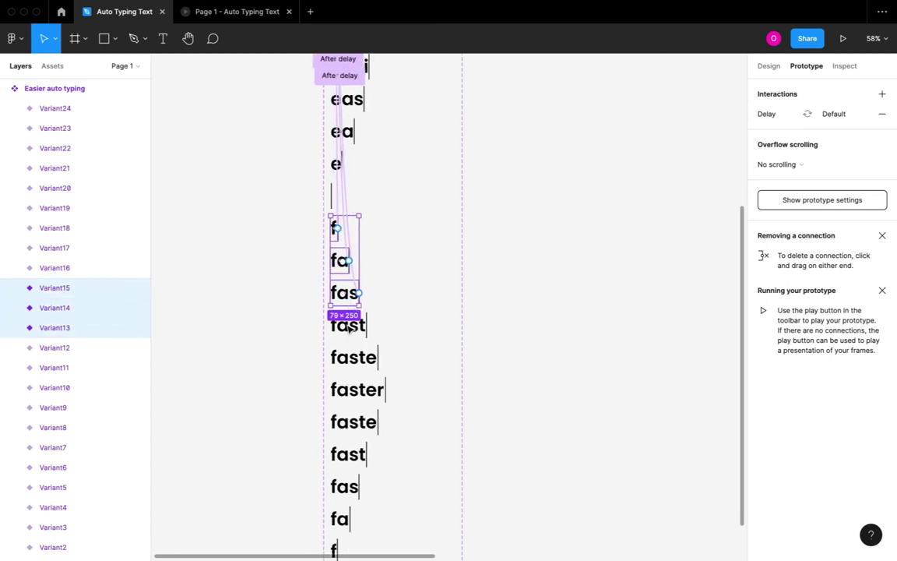
left_click(366, 270, "shift")
left_click(371, 302, "shift")
left_click(371, 333, "shift")
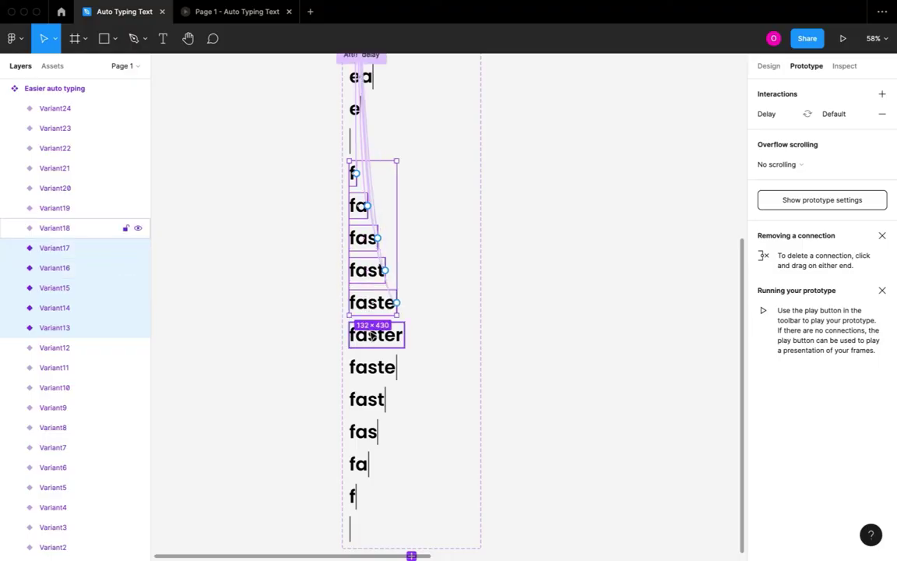
left_click(374, 369, "shift")
left_click(367, 399, "shift")
left_click(365, 432, "shift")
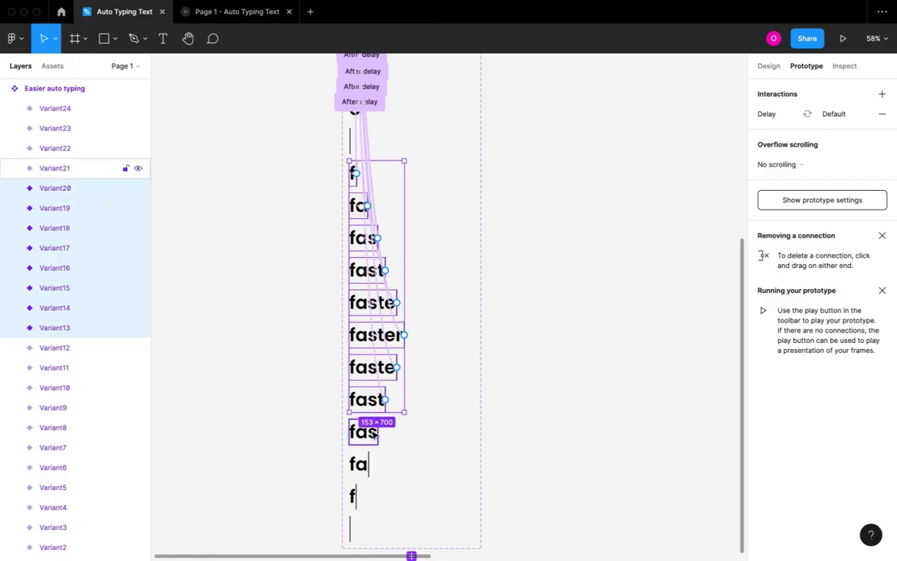
left_click(372, 465, "shift")
left_click(353, 496, "shift")
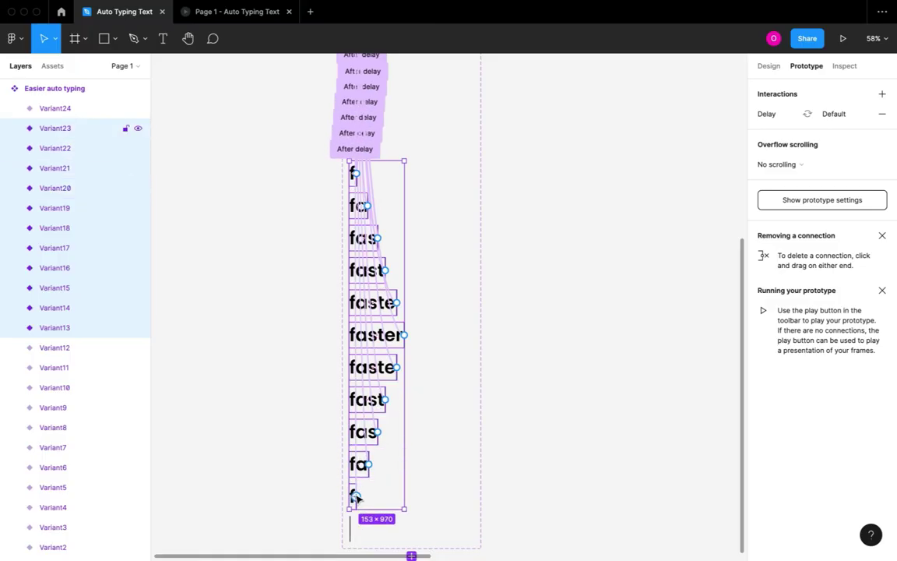
right_click(356, 497)
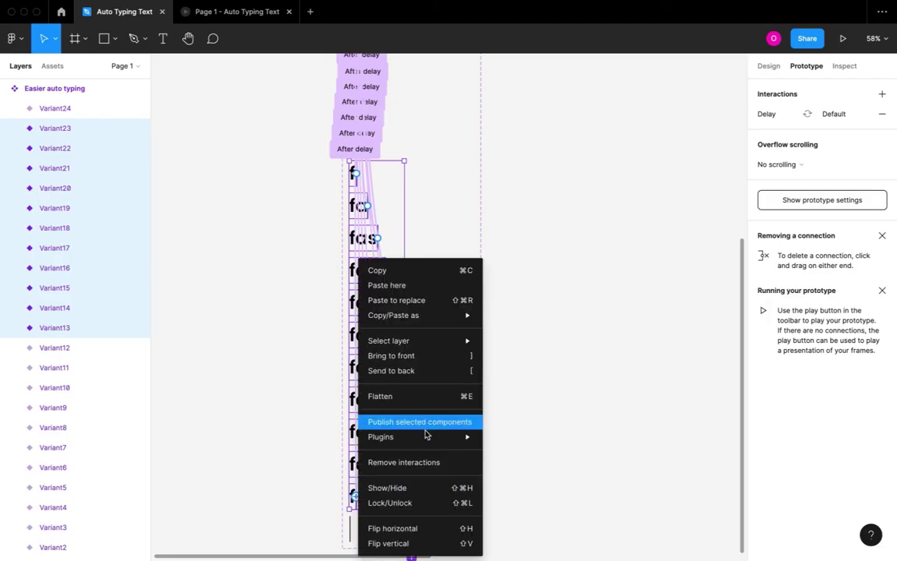
left_click(425, 461)
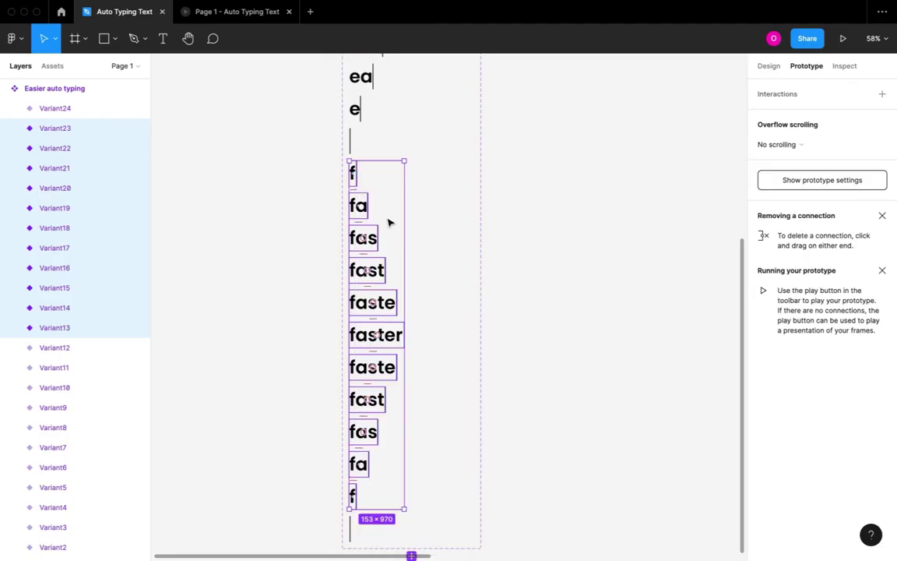
- Make the cursor-only Variant12 change to Variant13 through its after-delay interaction, and delete the extra on-click interaction
left_click(317, 255)
scroll(318, 269, "up", 3)
left_click(409, 236)
left_click(411, 254)
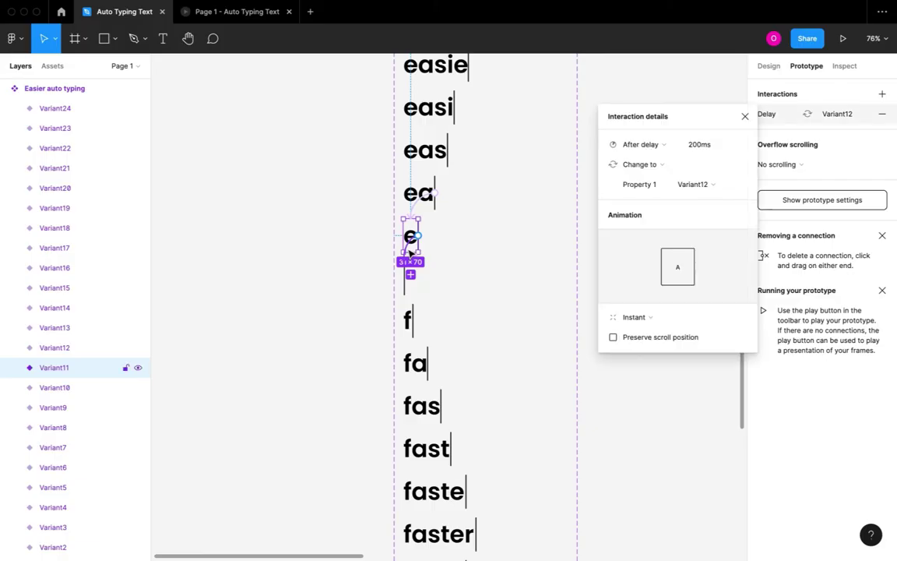
left_click(405, 289)
left_click_drag(407, 326, 414, 333)
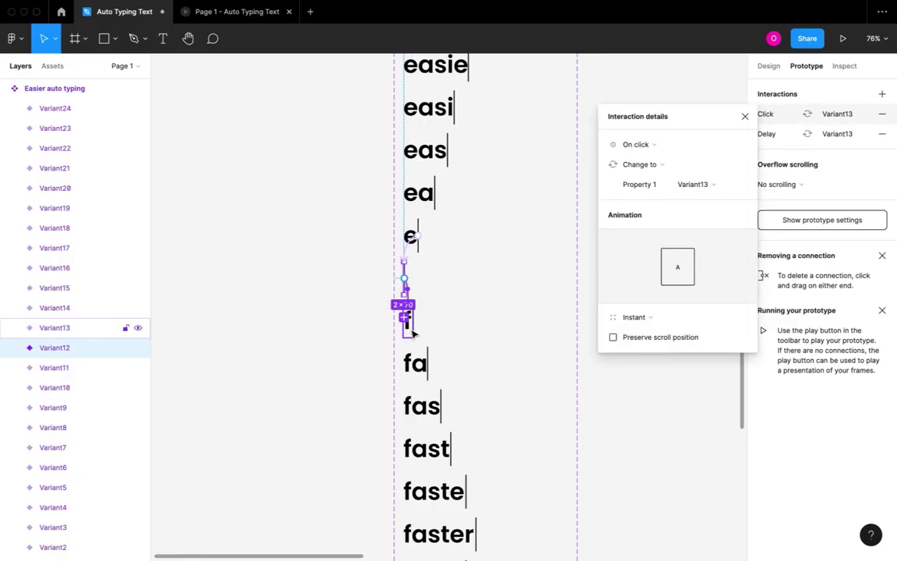
left_click(881, 113)
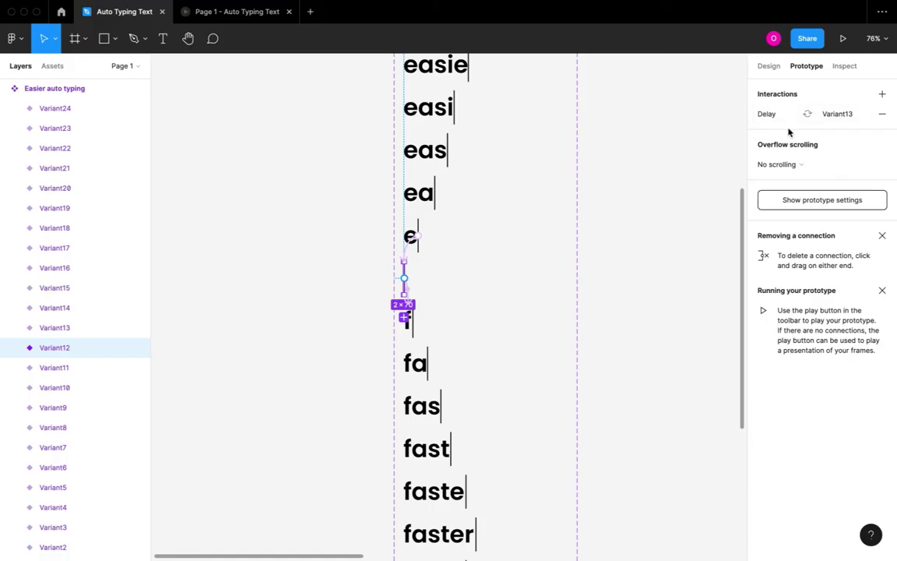
left_click(762, 120)
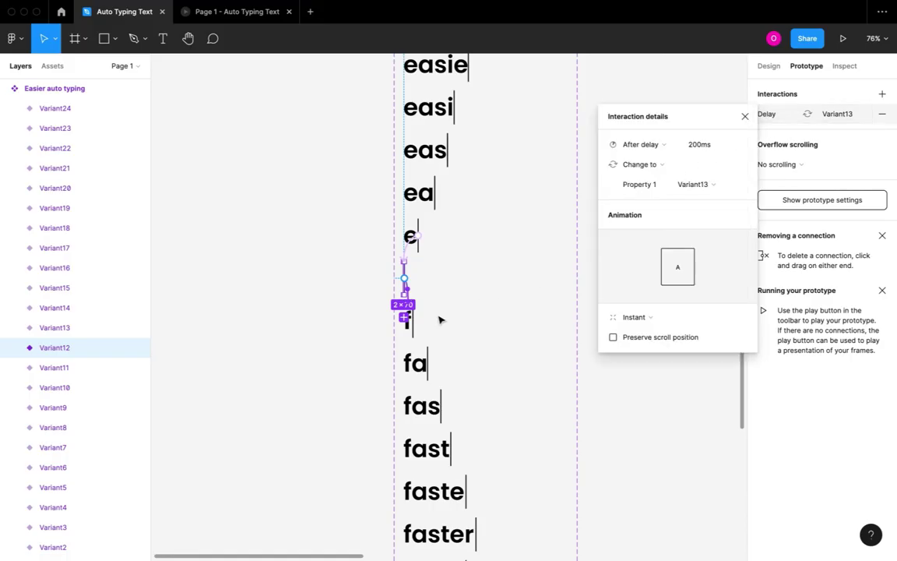
- Make the typing-phase "f" variant, Variant13, change to Variant14 after a 200 ms delay
left_click(409, 321)
scroll(410, 331, "up", 6)
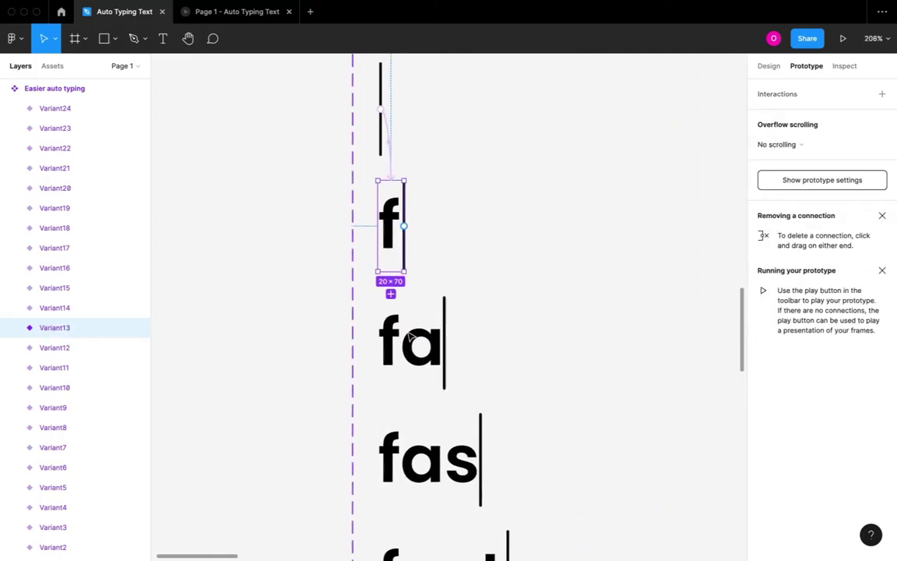
left_click_drag(401, 225, 434, 343)
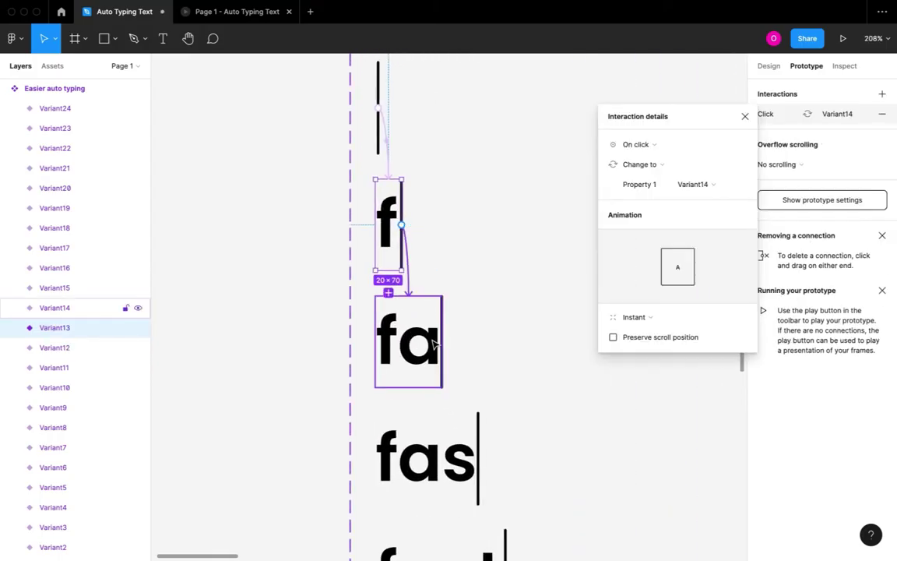
left_click(635, 146)
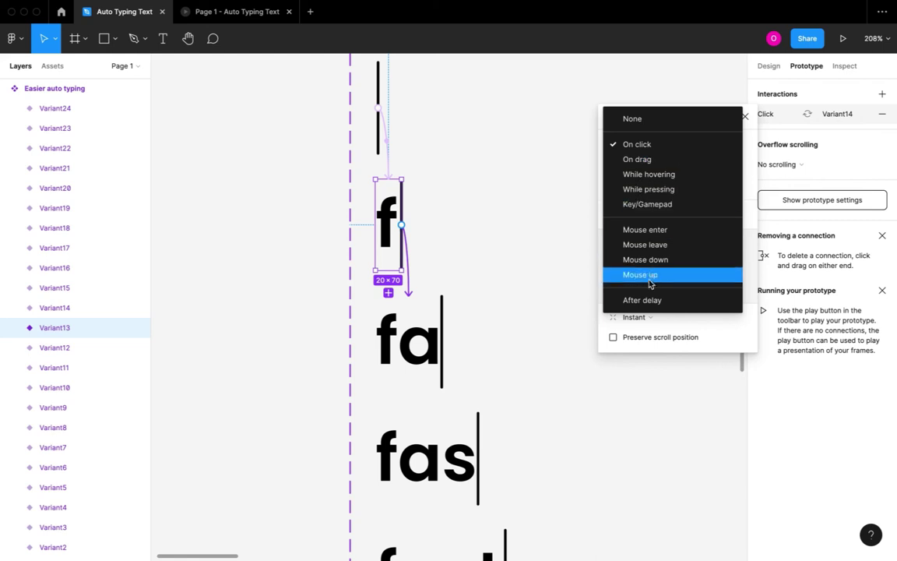
left_click(653, 303)
left_click(710, 144)
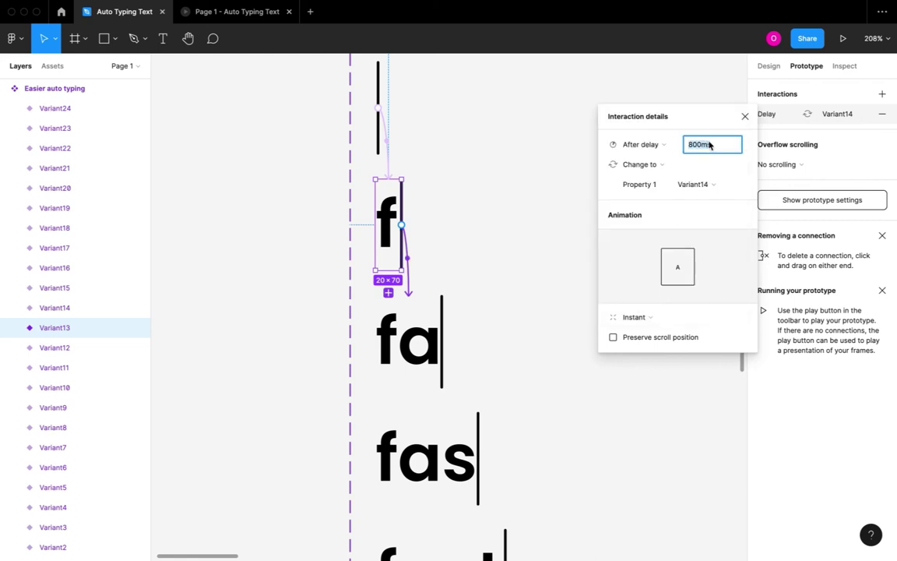
key("Return")
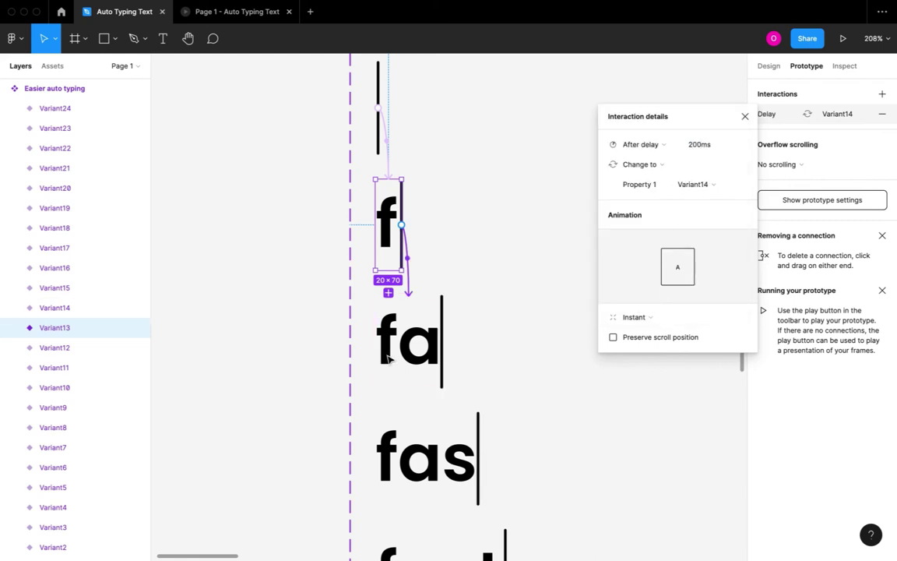
- Make the typing-phase "fa" variant, Variant14, change to Variant15 after a 200 ms delay
left_click(409, 349)
left_click_drag(441, 342, 417, 441)
left_click(655, 146)
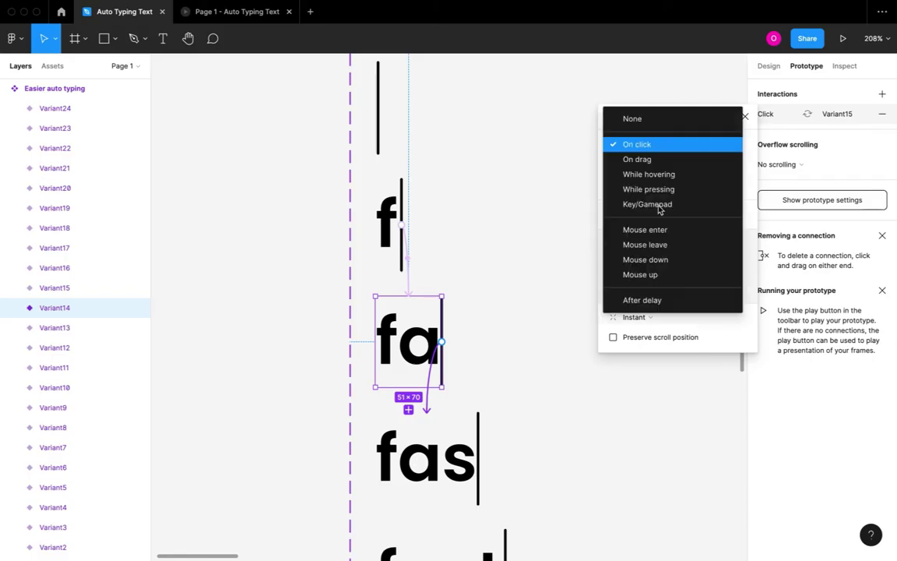
left_click(659, 307)
left_click(710, 143)
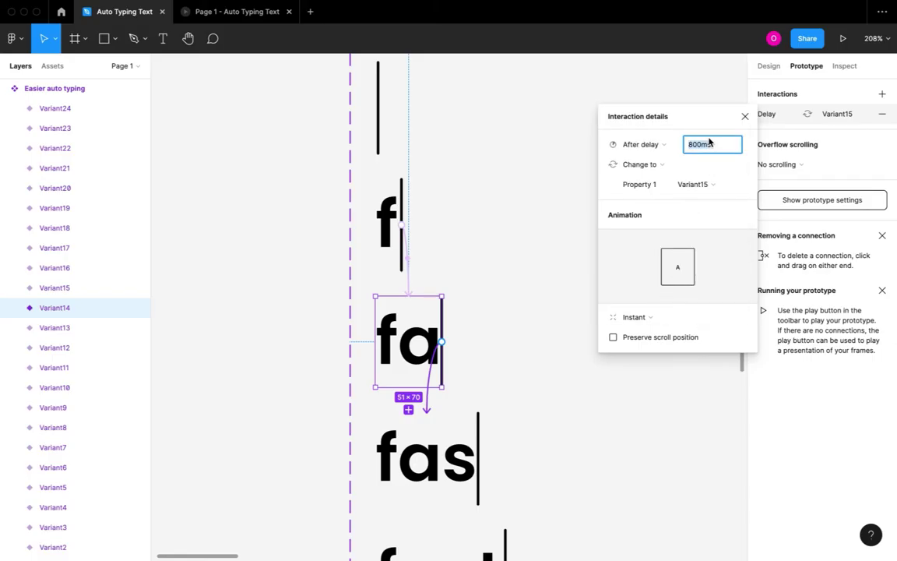
key("Return")
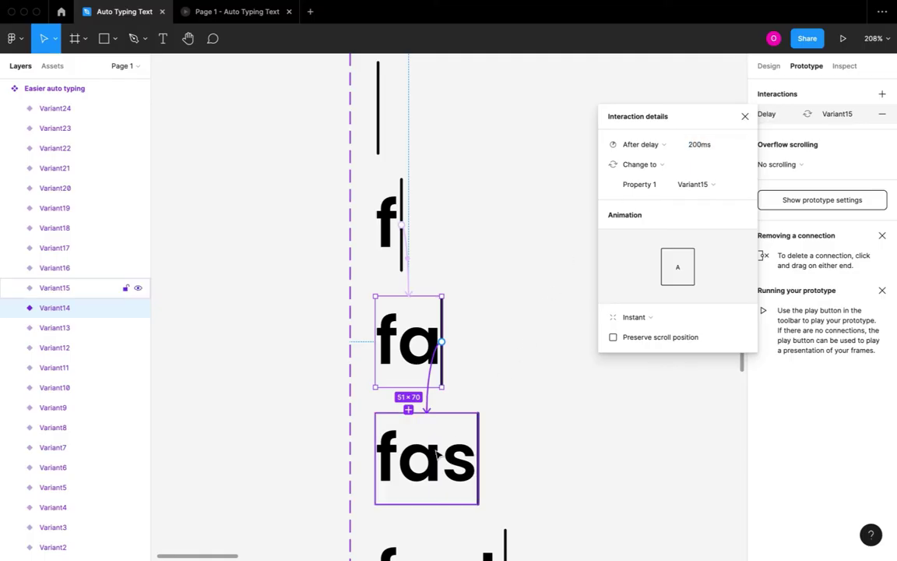
- Make the typing-phase "fas" variant, Variant15, change to Variant16 after a 200 ms delay
left_click(436, 459)
scroll(438, 455, "down", 3)
scroll(438, 456, "down", 2)
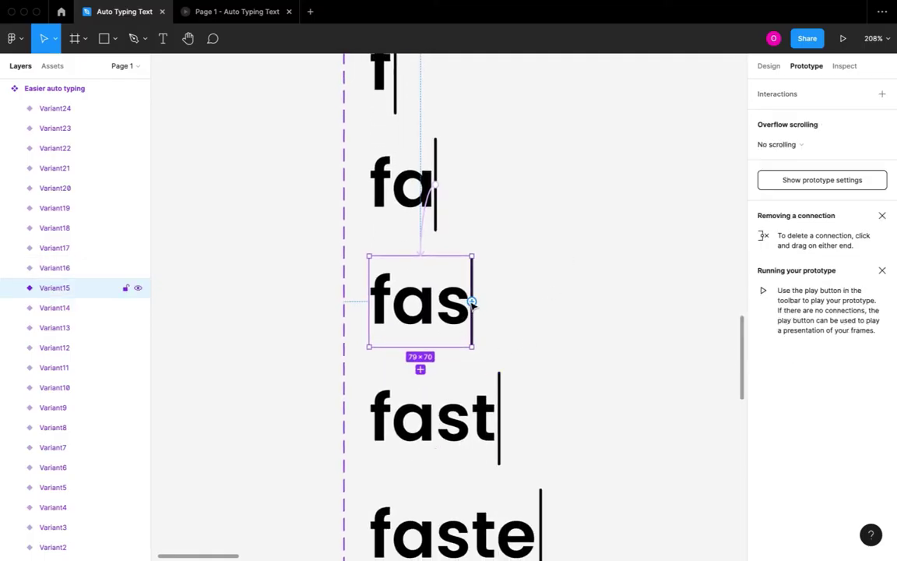
left_click_drag(471, 301, 432, 405)
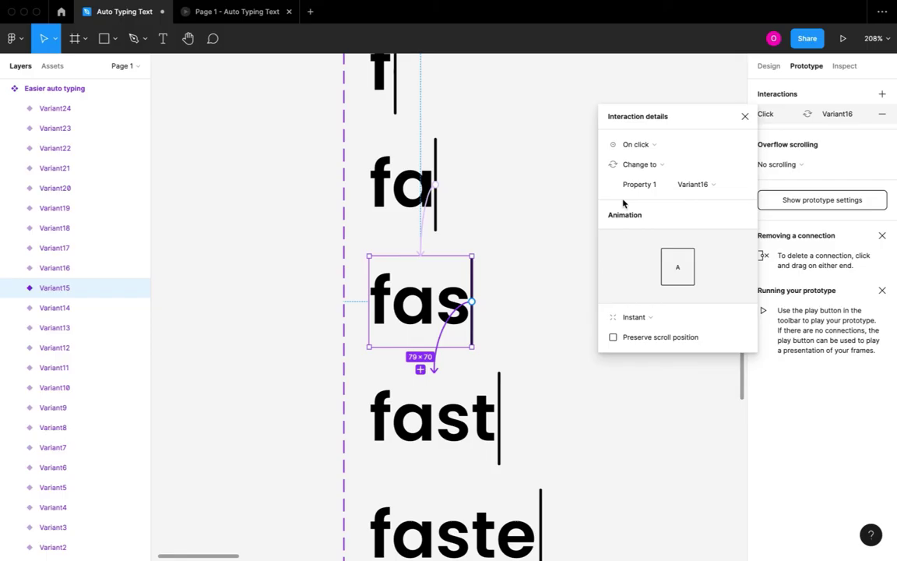
left_click(642, 145)
left_click(649, 302)
left_click(715, 146)
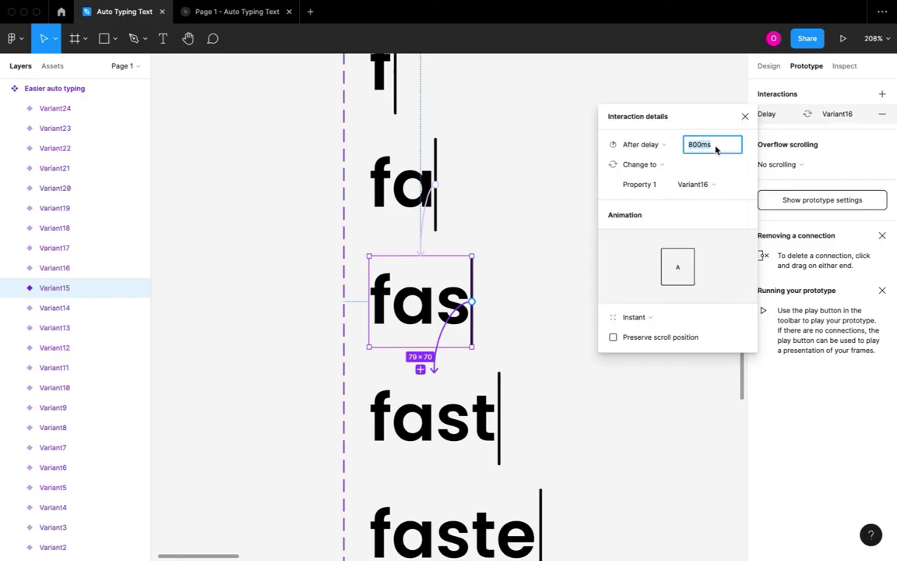
type("200")
key("Return")
- Connect the typing-phase "fast" variant, Variant16, to Variant17 with an after-delay change
left_click(469, 427)
scroll(500, 320, "down", 4)
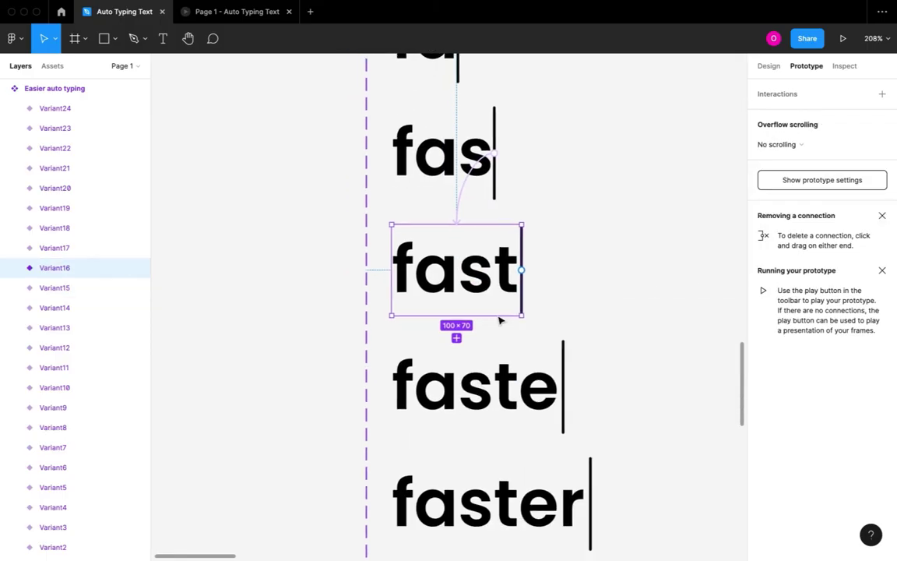
left_click_drag(522, 271, 479, 347)
left_click(642, 145)
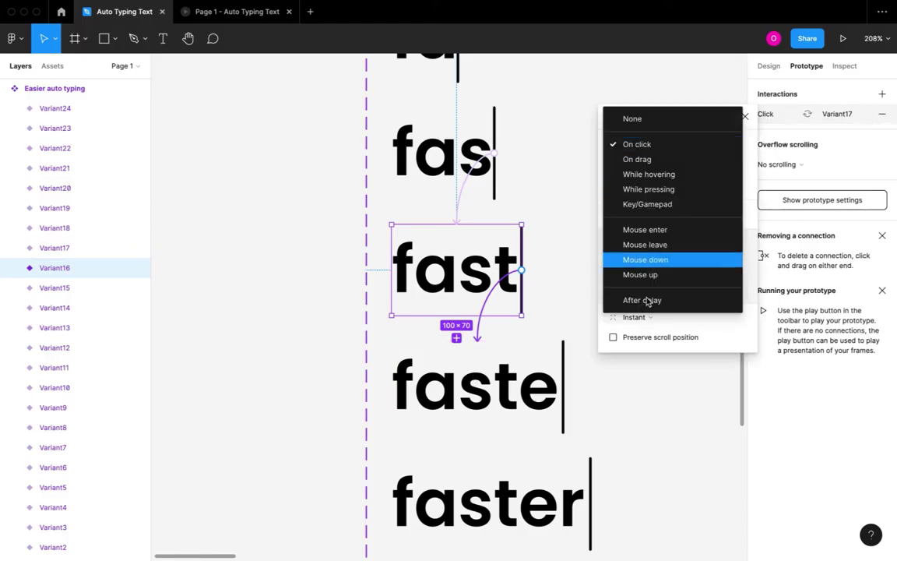
left_click(648, 301)
left_click(713, 146)
- Connect the typing-phase "faste" variant, Variant17, to the full-word Variant18 with an after-delay change
left_click(545, 393)
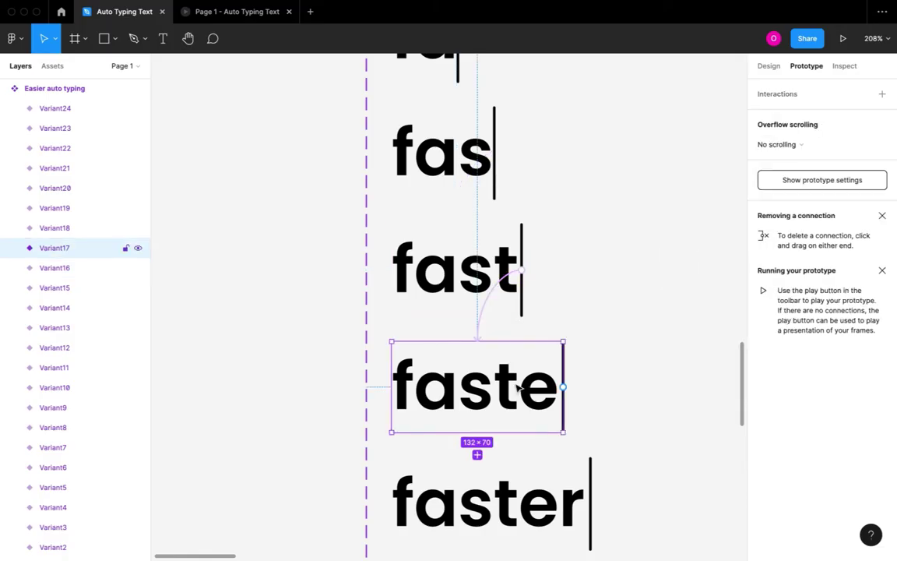
scroll(557, 224, "down", 4)
left_click_drag(578, 212, 502, 323)
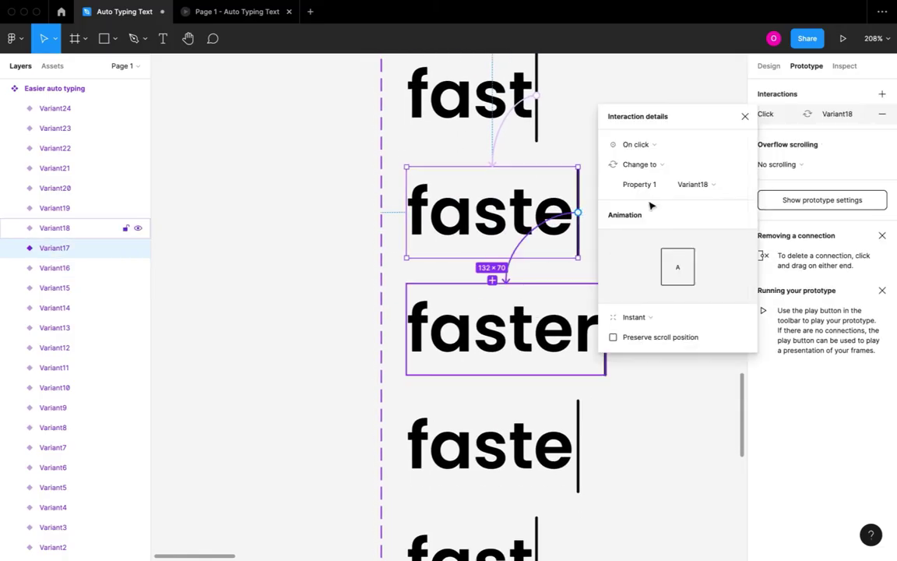
left_click(637, 144)
left_click(656, 300)
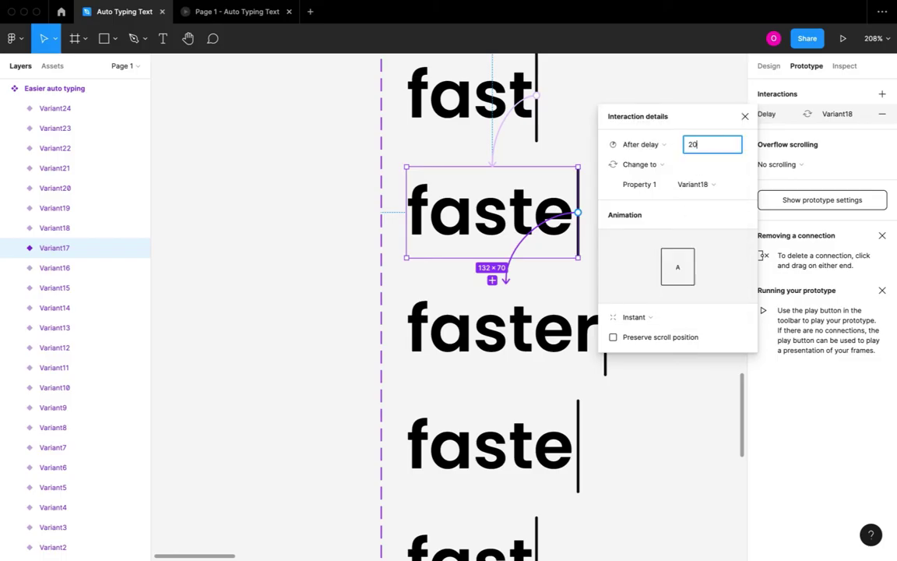
- Connect the full-word "faster" variant, Variant18, to the first deleting variant, Variant19, with an after-delay change
left_click(545, 351)
scroll(537, 351, "right", 3)
left_click_drag(555, 341, 460, 437)
left_click(636, 144)
left_click(657, 298)
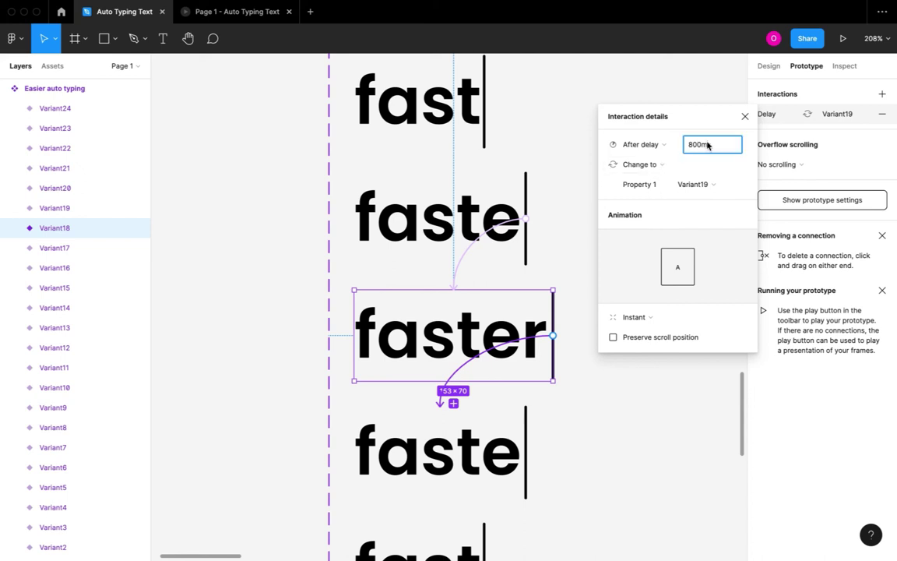
- Connect the deleting-phase "faste" variant, Variant19, to Variant20 with an after-delay change
left_click(436, 456)
scroll(436, 455, "down", 3)
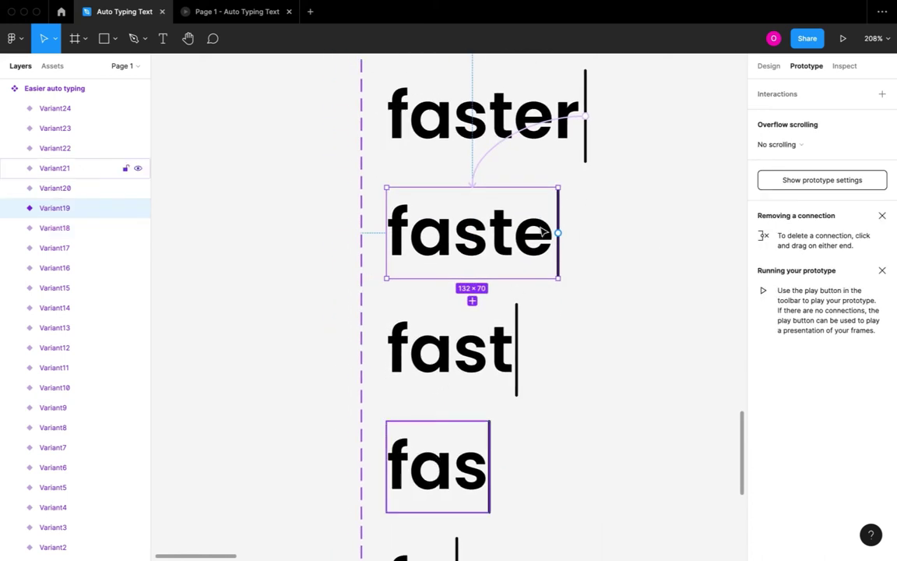
left_click_drag(559, 232, 477, 334)
left_click(640, 144)
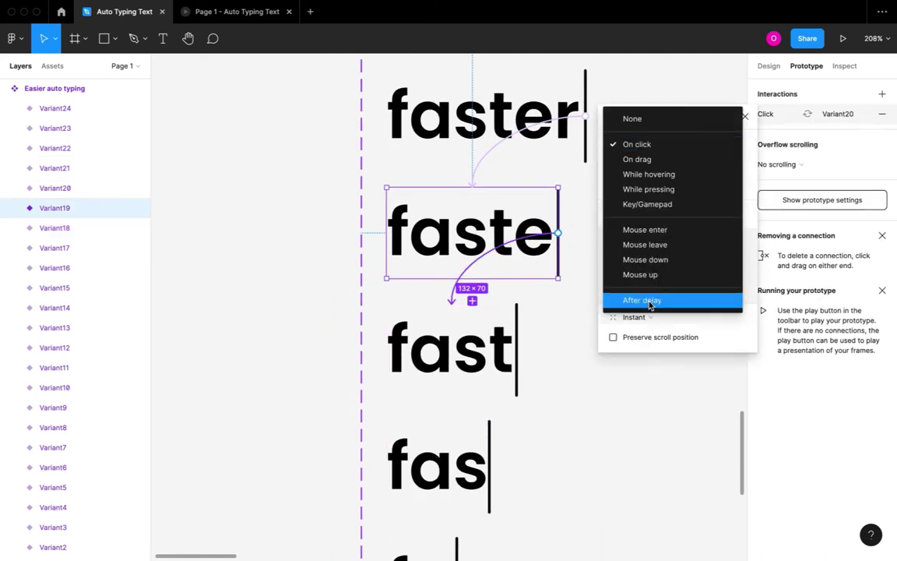
left_click(650, 300)
- Make the deleting-phase "fast" variant, Variant20, change to Variant21 after a 200 ms delay
left_click(495, 367)
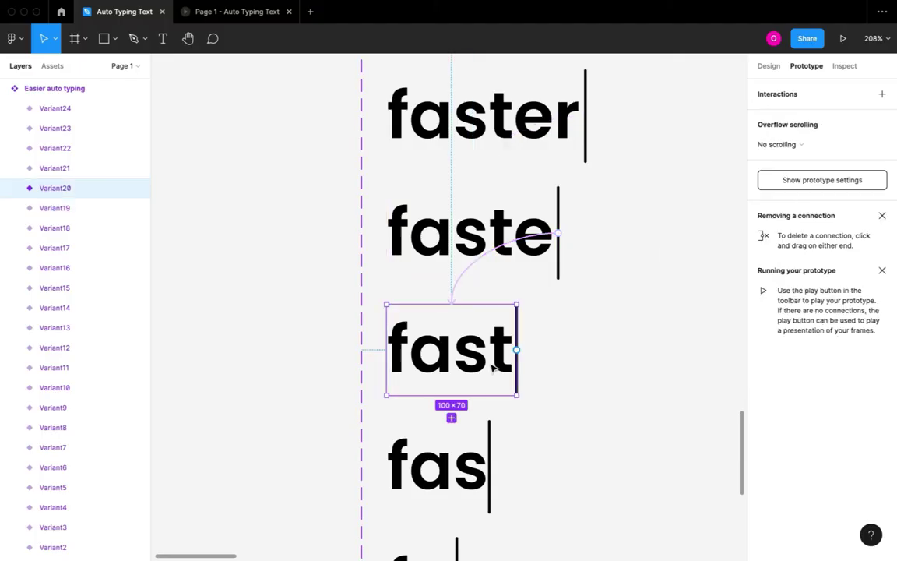
left_click_drag(516, 350, 463, 439)
left_click(640, 145)
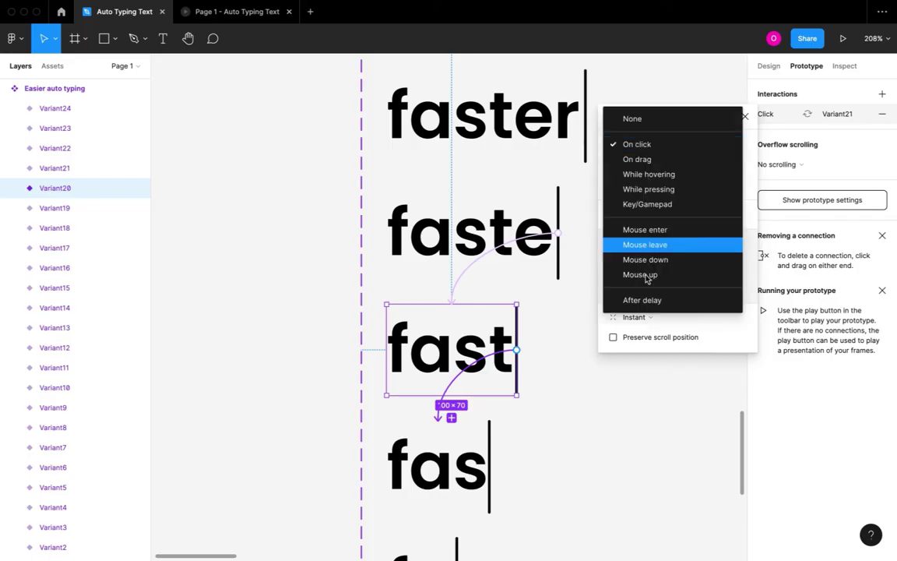
left_click(646, 299)
type("200")
key("Return")
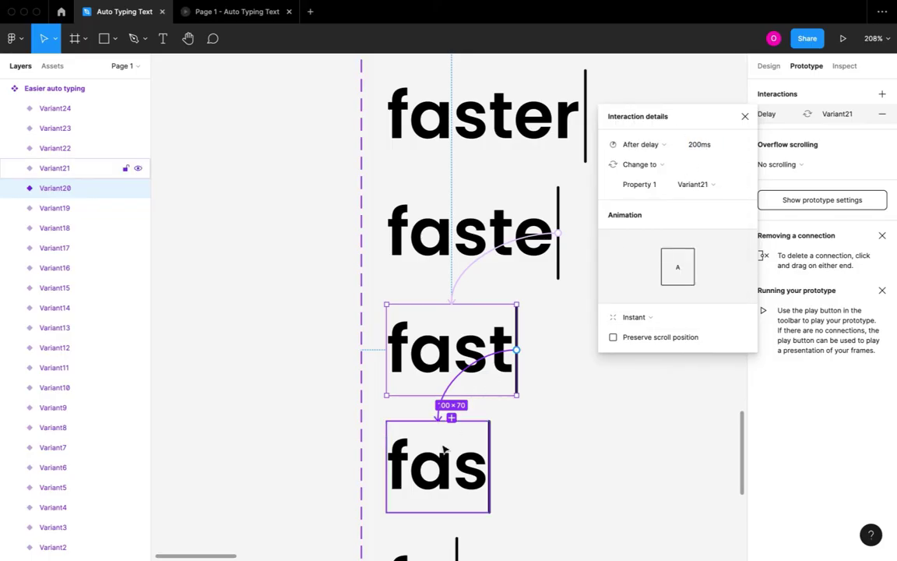
- Make the deleting-phase "fas" variant, Variant21, change to Variant22 after a 200 ms delay
left_click(442, 449)
scroll(443, 449, "down", 5)
left_click_drag(448, 294, 448, 296)
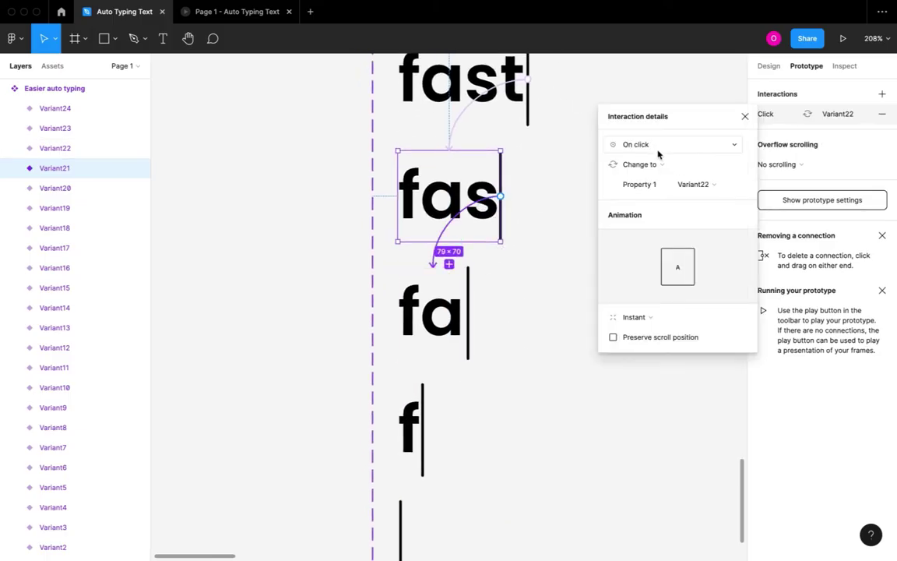
left_click(642, 145)
left_click(666, 297)
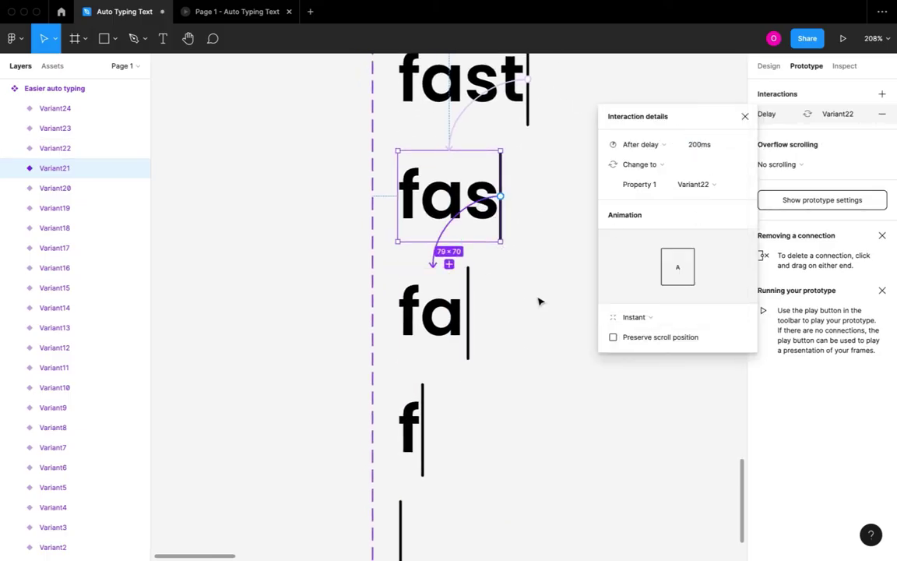
- Make the deleting-phase "fa" variant, Variant22, change to Variant23 after a 200 ms delay
left_click(433, 311)
left_click_drag(468, 313, 410, 424)
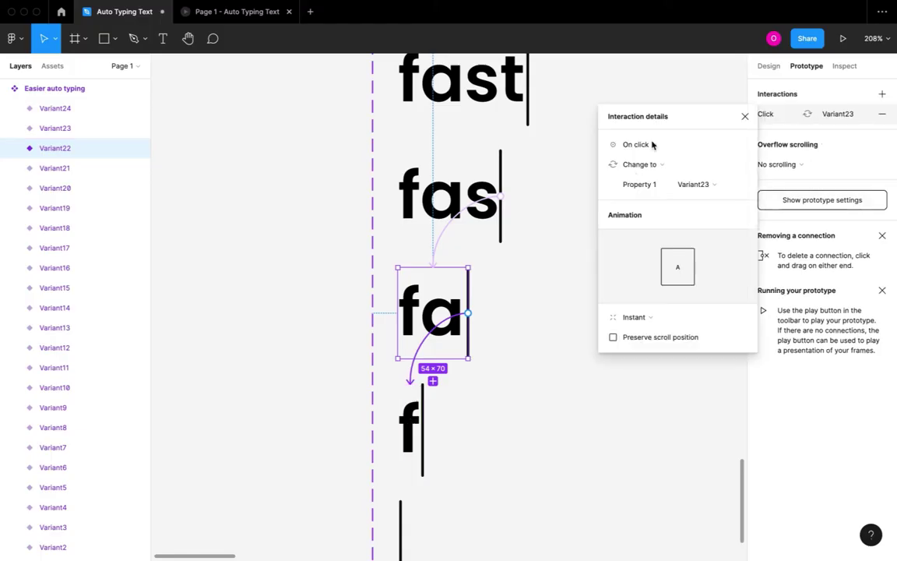
left_click(653, 145)
left_click(646, 301)
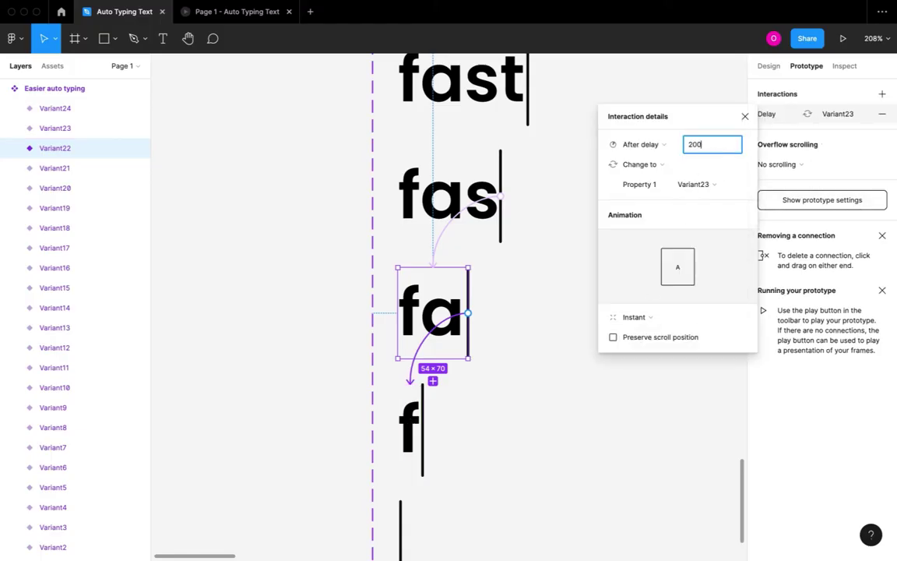
- Make the deleting-phase "f" variant, Variant23, change to the cursor-only Variant24 after a 200 ms delay
left_click(408, 449)
left_click_drag(422, 430, 406, 476)
left_click(640, 145)
left_click(641, 298)
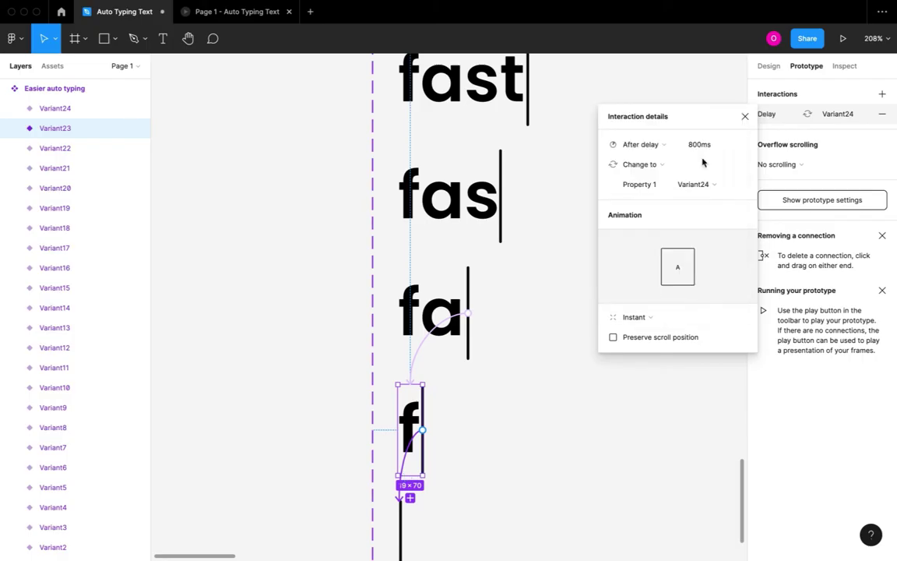
type("200")
key("Return")
- Close the loop by connecting the cursor-only Variant24 back to the Default variant with an after-delay change
left_click(404, 518)
scroll(403, 520, "down", 10)
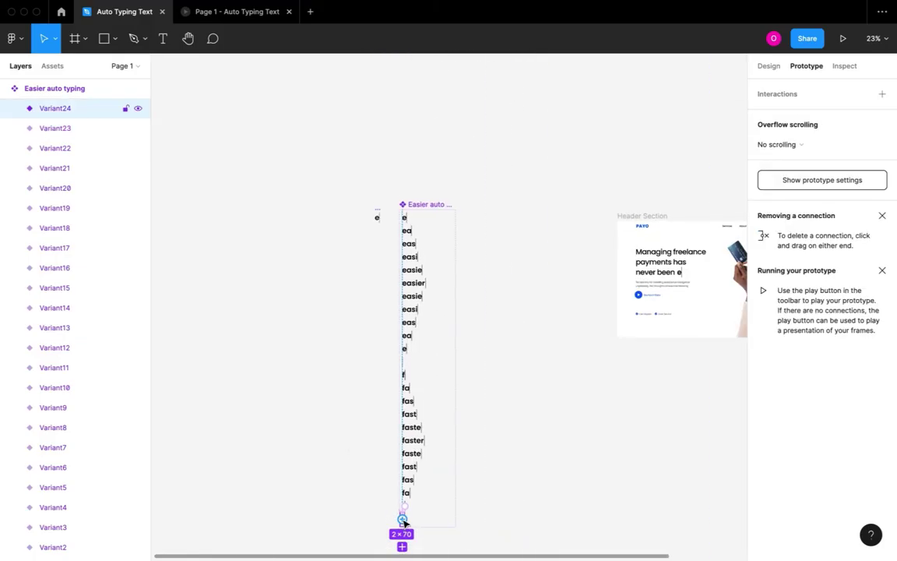
left_click_drag(403, 520, 405, 218)
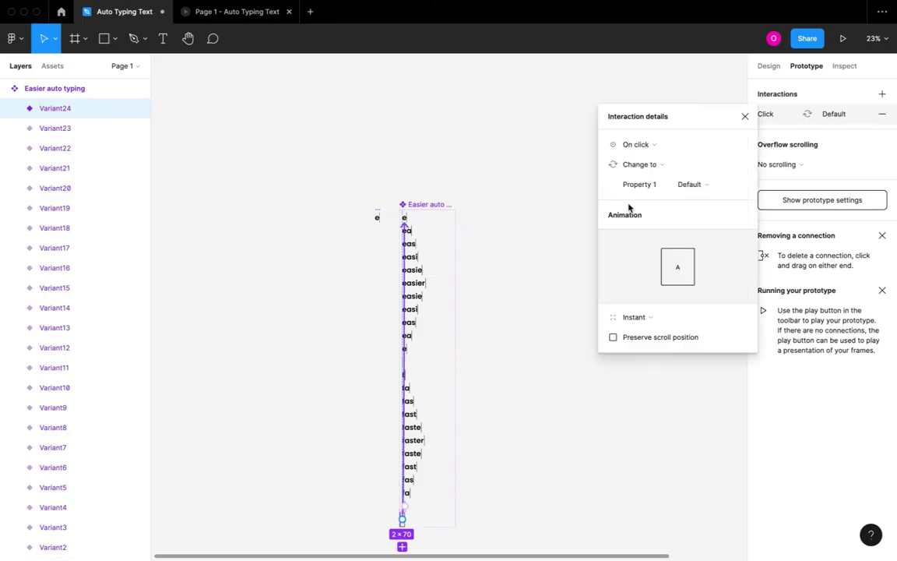
left_click(658, 151)
left_click(653, 299)
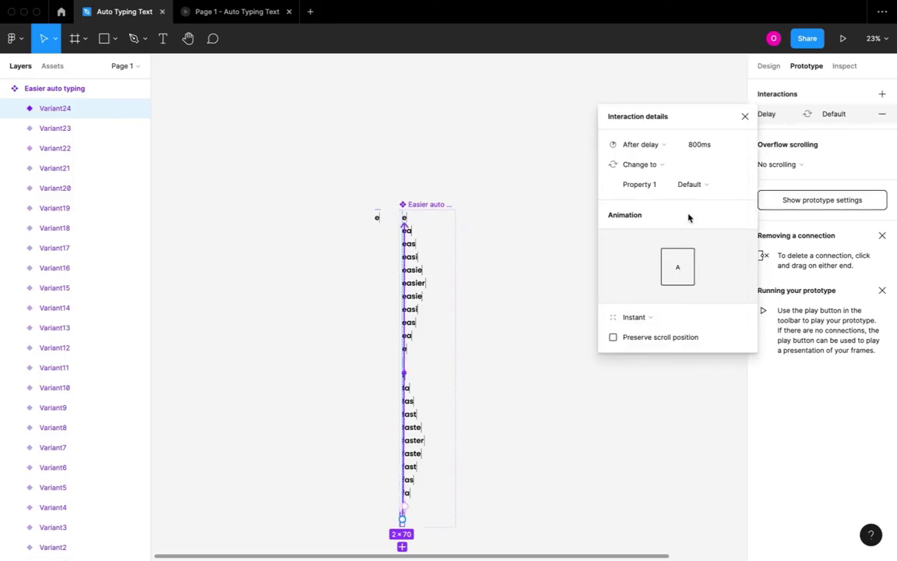
left_click(715, 151)
key("Return")
left_click(743, 117)
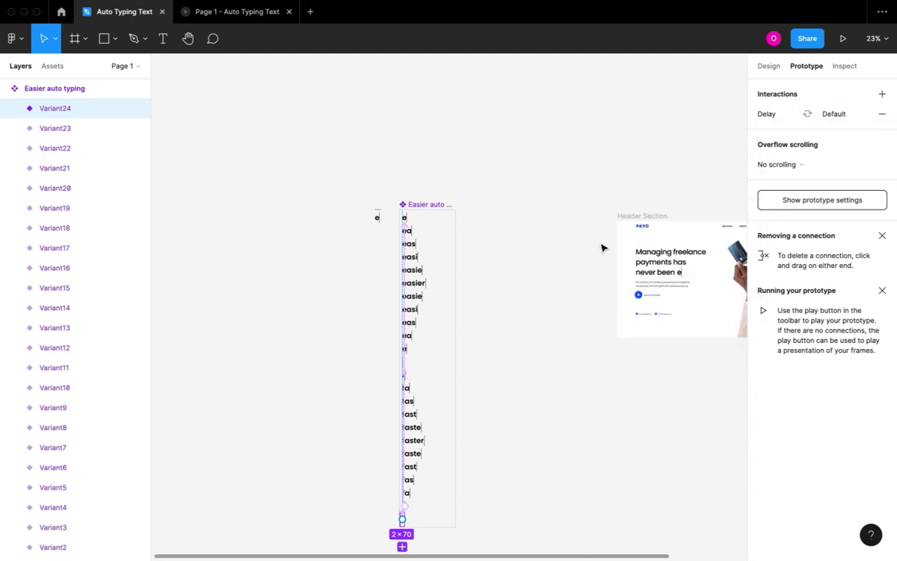
- Preview the Header Section frame as a prototype and scale it to fit the screen
scroll(603, 248, "right", 5)
scroll(556, 270, "up", 5)
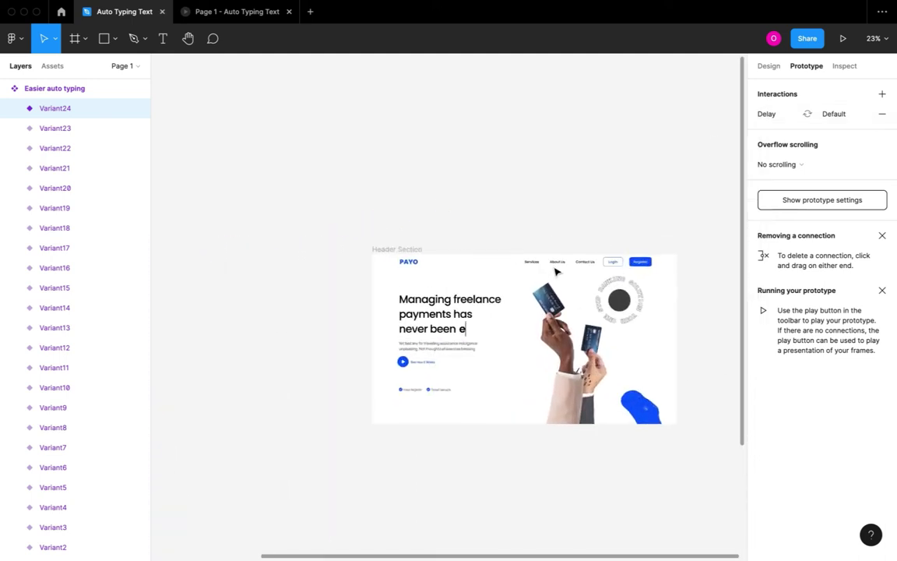
scroll(556, 269, "up", 2)
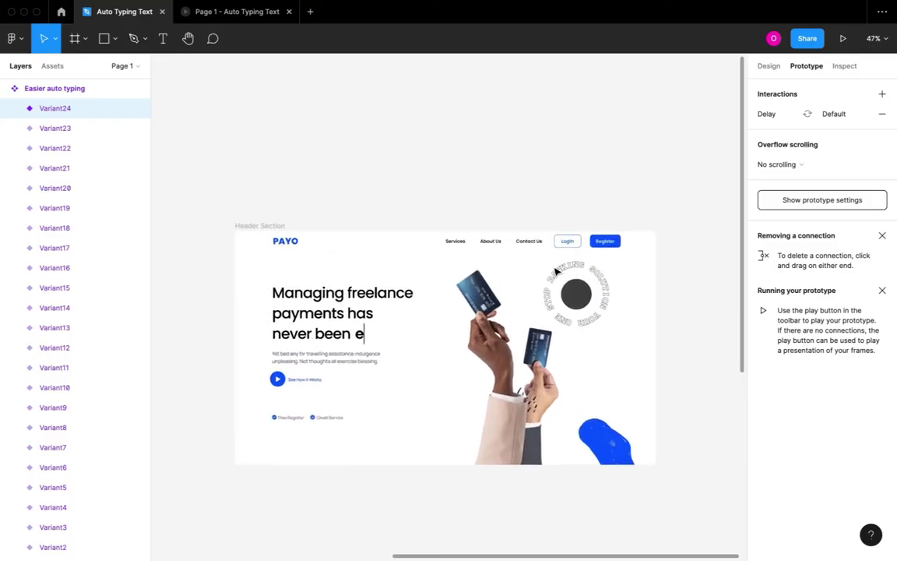
left_click(282, 228)
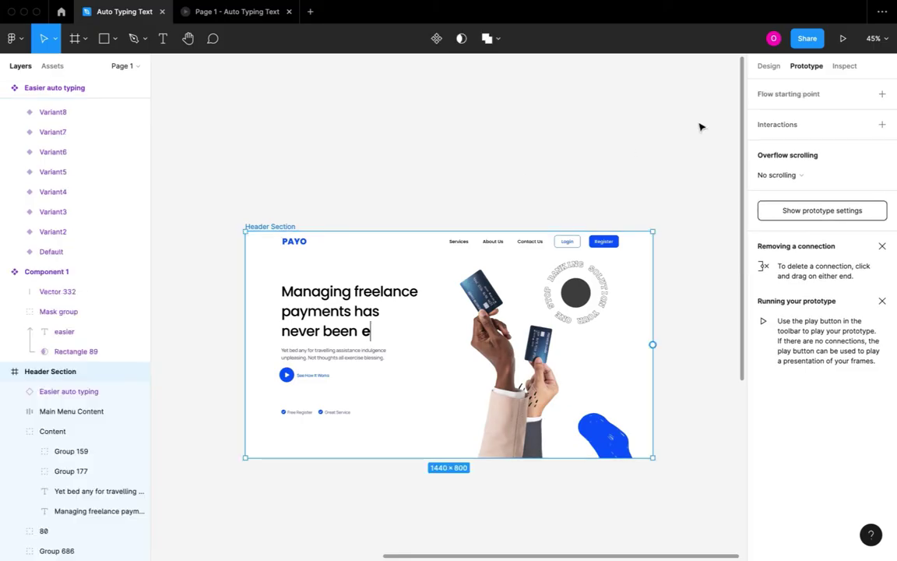
left_click(838, 39)
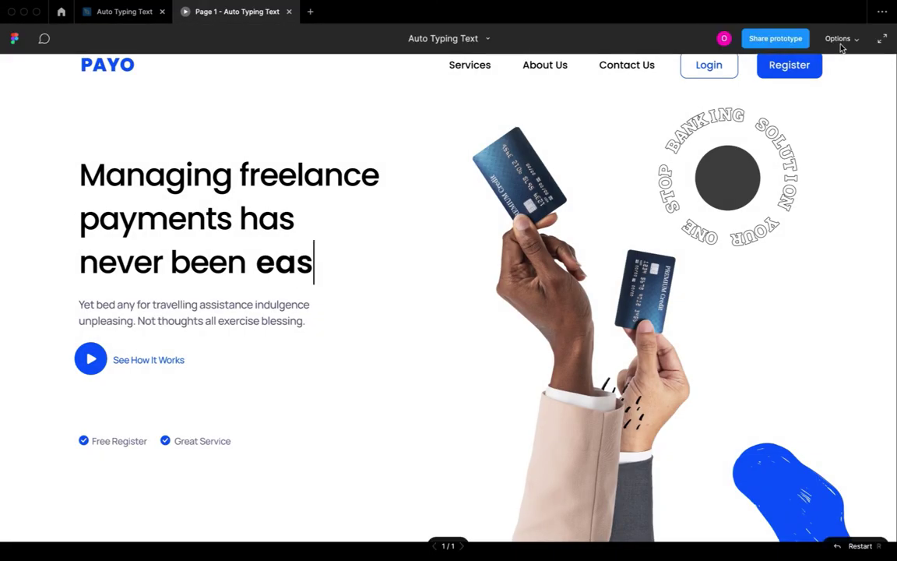
left_click(840, 39)
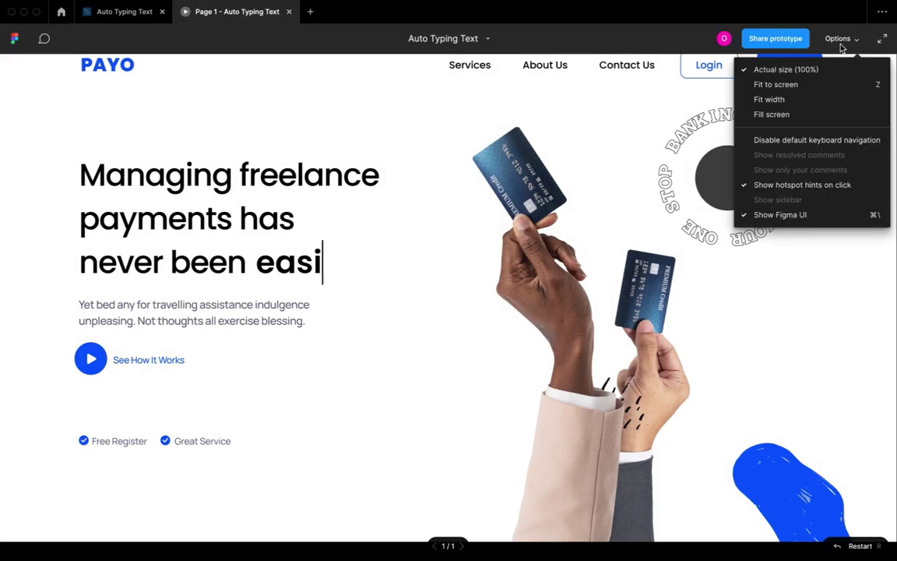
left_click(831, 114)
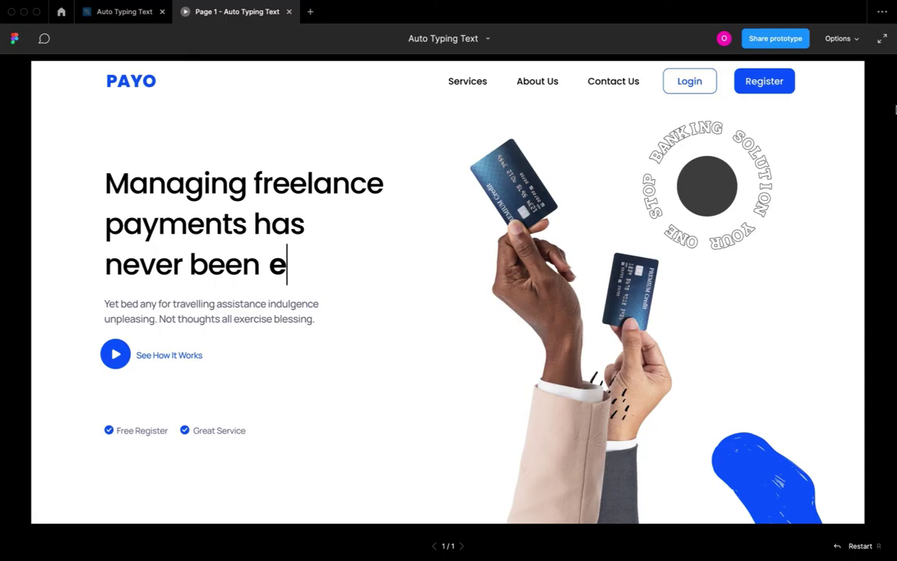